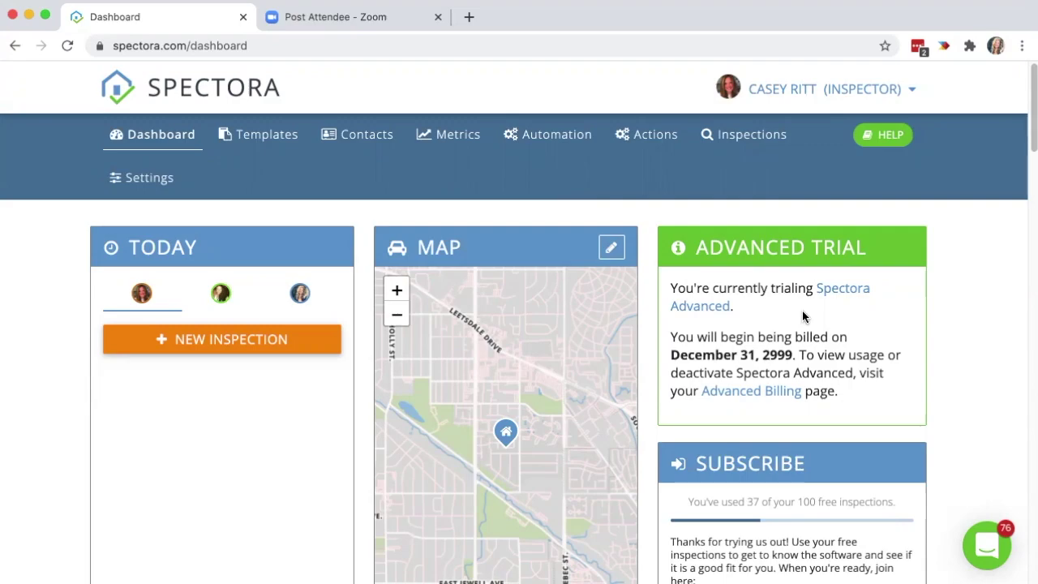
Open company Settings and expand Advanced Tools under Spectora Advanced, showing Actions (Trial) enabled.
{"action": "left_click", "coordinate": [149, 181]}
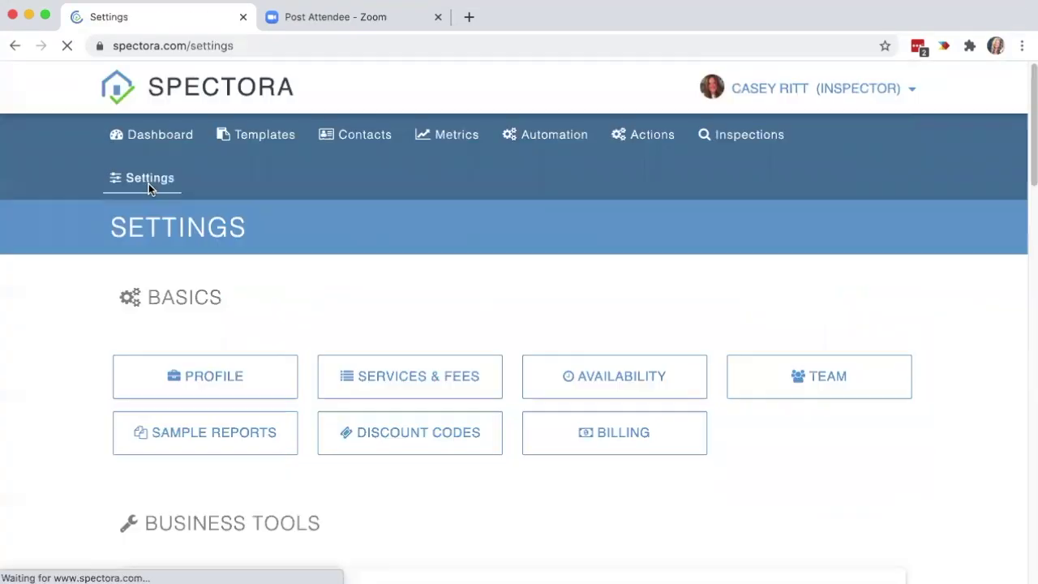
{"action": "scroll", "coordinate": [746, 310], "scroll_direction": "down", "scroll_amount": 11}
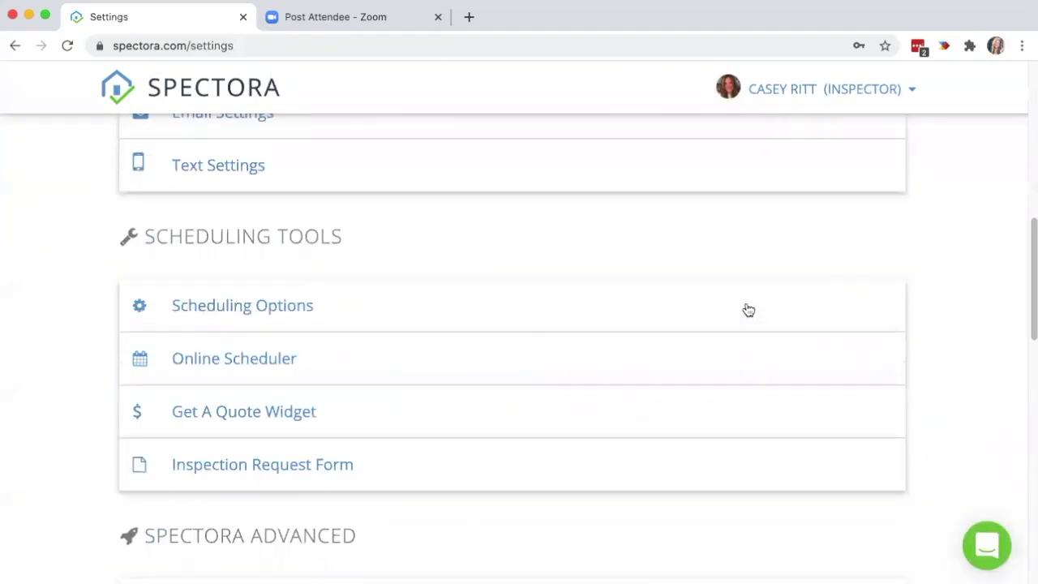
{"action": "left_click_drag", "start_coordinate": [362, 211], "coordinate": [139, 287]}
{"action": "left_click", "coordinate": [316, 278]}
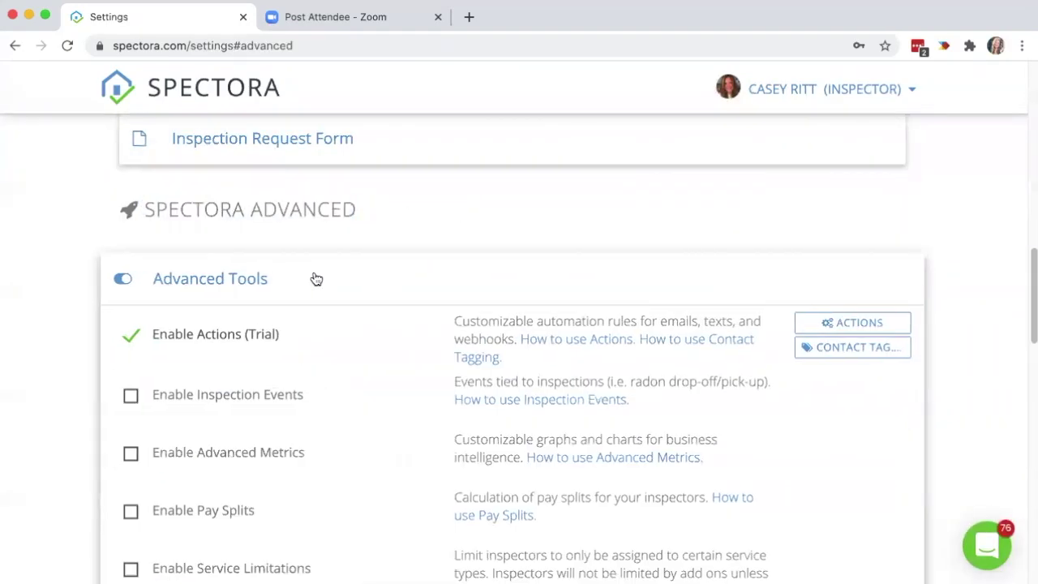
{"action": "scroll", "coordinate": [315, 279], "scroll_direction": "down", "scroll_amount": 3}
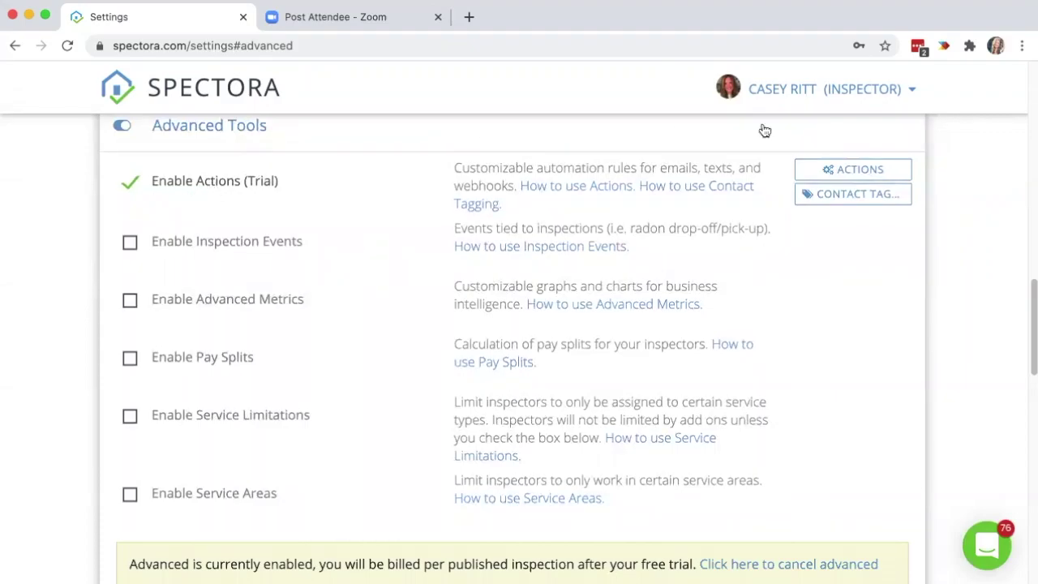
Open Company Actions and expand Scheduling to reveal its Home Inspection Confirmation client email.
{"action": "left_click", "coordinate": [849, 171]}
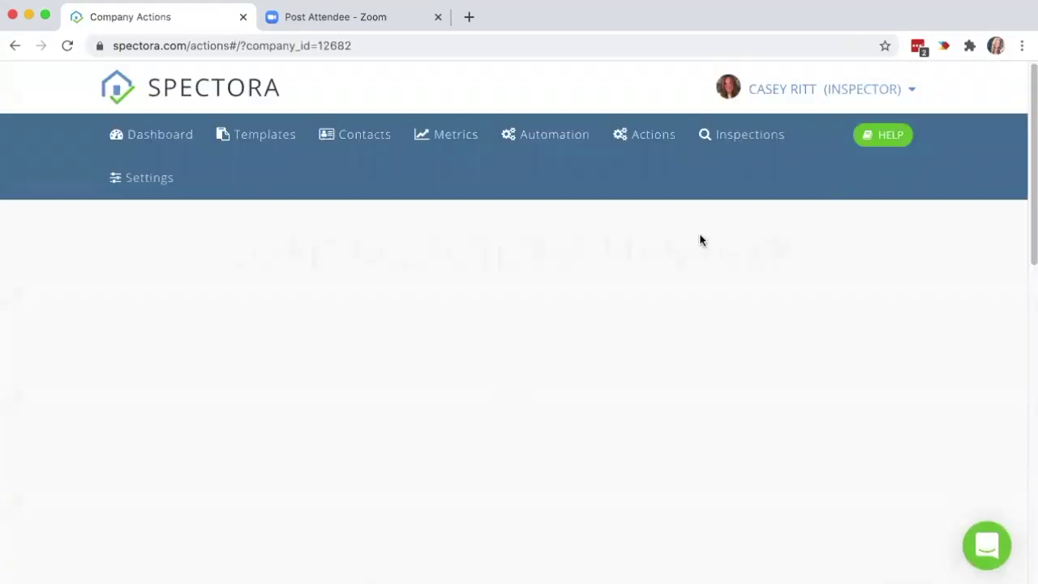
{"action": "scroll", "coordinate": [507, 250], "scroll_direction": "down", "scroll_amount": 1}
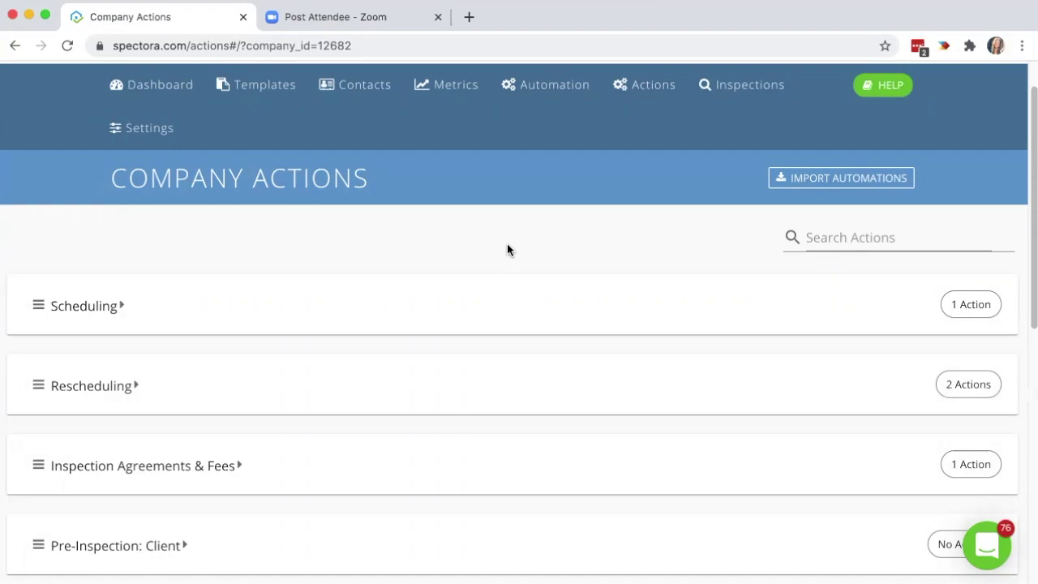
{"action": "left_click", "coordinate": [500, 312]}
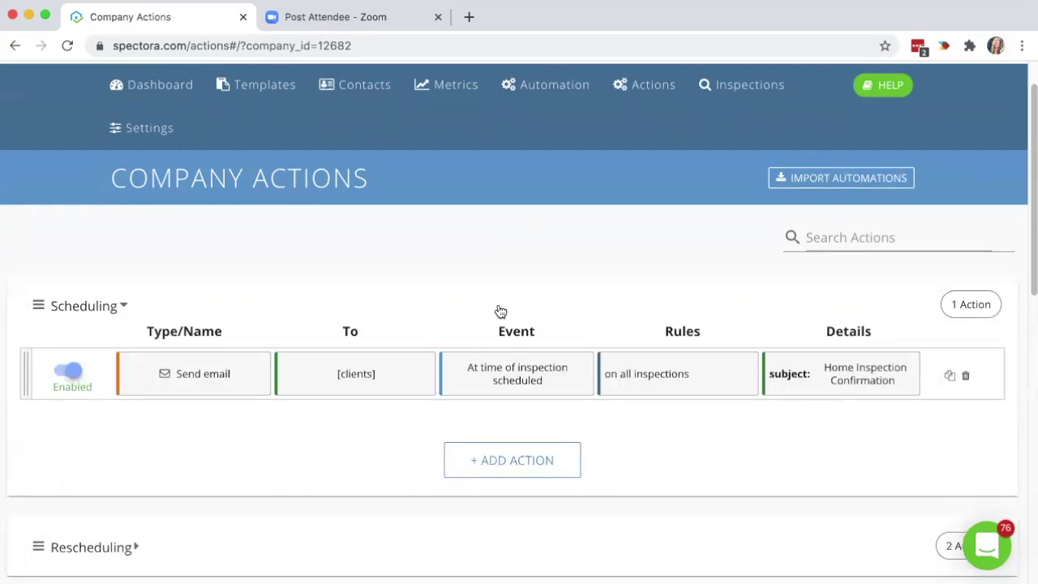
{"action": "scroll", "coordinate": [597, 303], "scroll_direction": "down", "scroll_amount": 1}
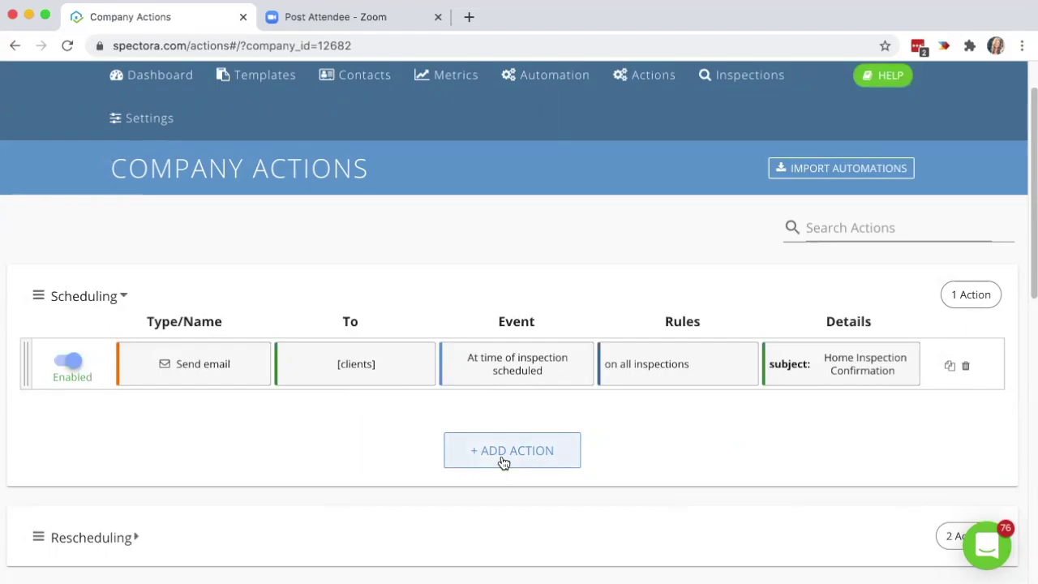
Add a Scheduling action triggered 0 hours after Inspection scheduled and advance to Add Rules.
{"action": "left_click", "coordinate": [503, 460]}
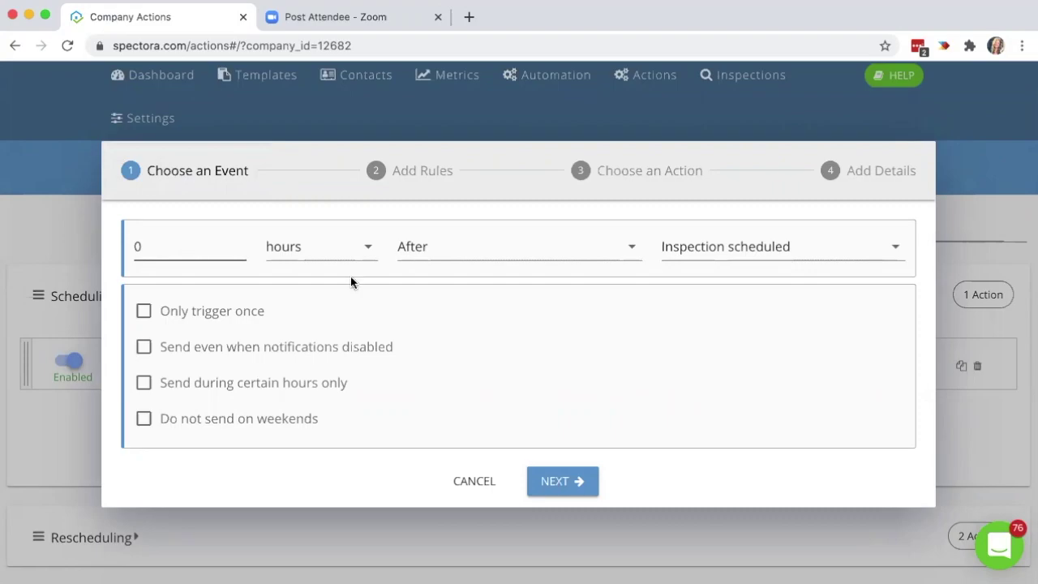
{"action": "left_click", "coordinate": [804, 247]}
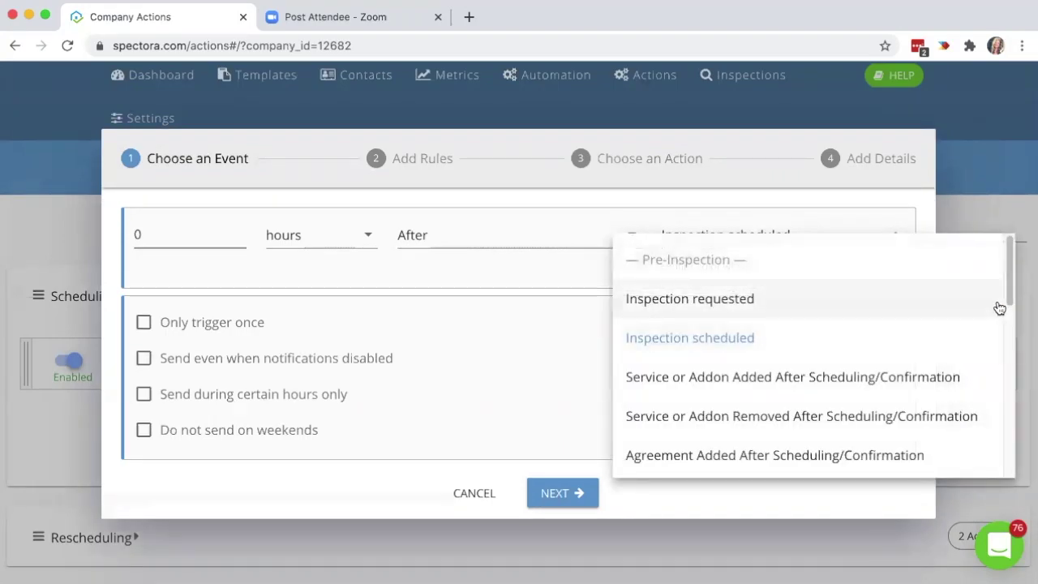
{"action": "left_click_drag", "start_coordinate": [1010, 305], "coordinate": [1002, 331]}
{"action": "scroll", "coordinate": [1002, 331], "scroll_direction": "down", "scroll_amount": 8}
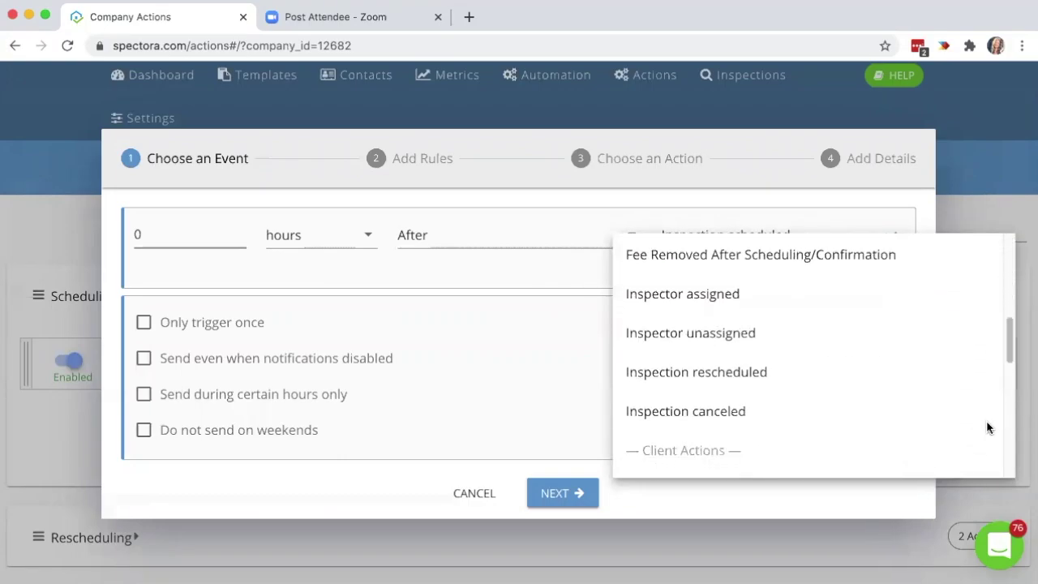
{"action": "scroll", "coordinate": [985, 432], "scroll_direction": "down", "scroll_amount": 1}
{"action": "scroll", "coordinate": [987, 429], "scroll_direction": "up", "scroll_amount": 1}
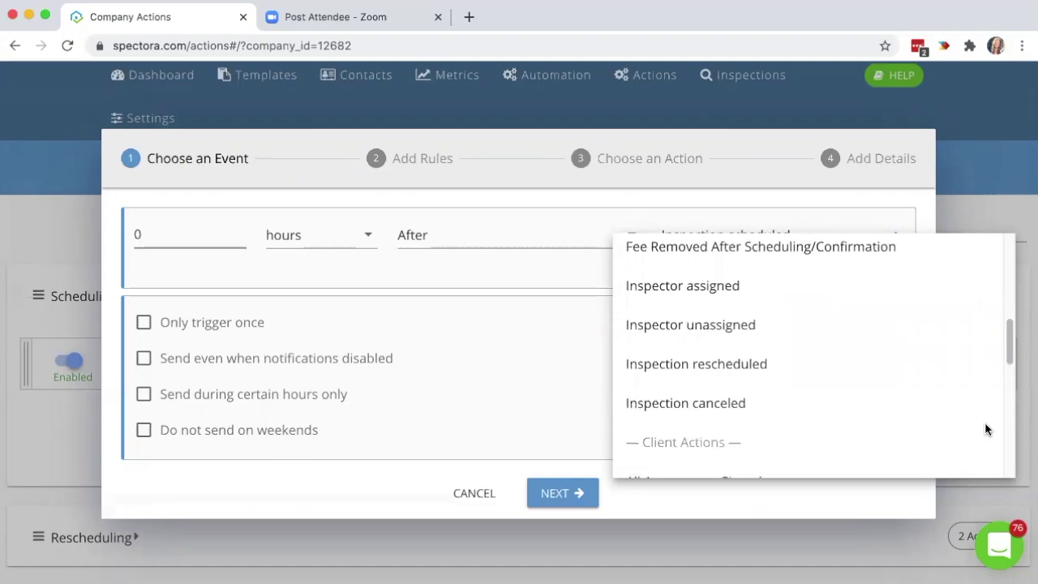
{"action": "scroll", "coordinate": [986, 429], "scroll_direction": "down", "scroll_amount": 5}
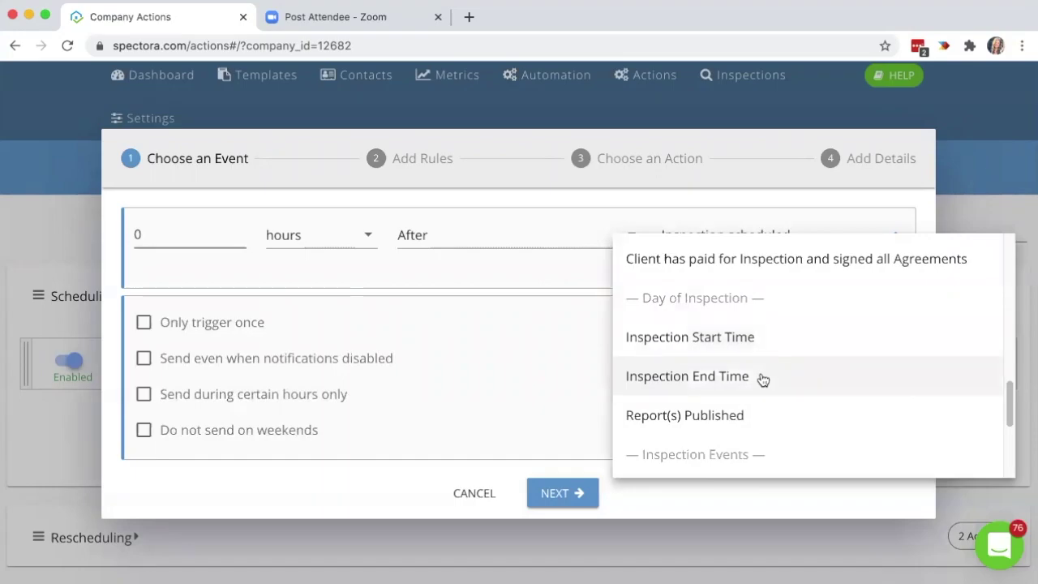
{"action": "left_click", "coordinate": [503, 367]}
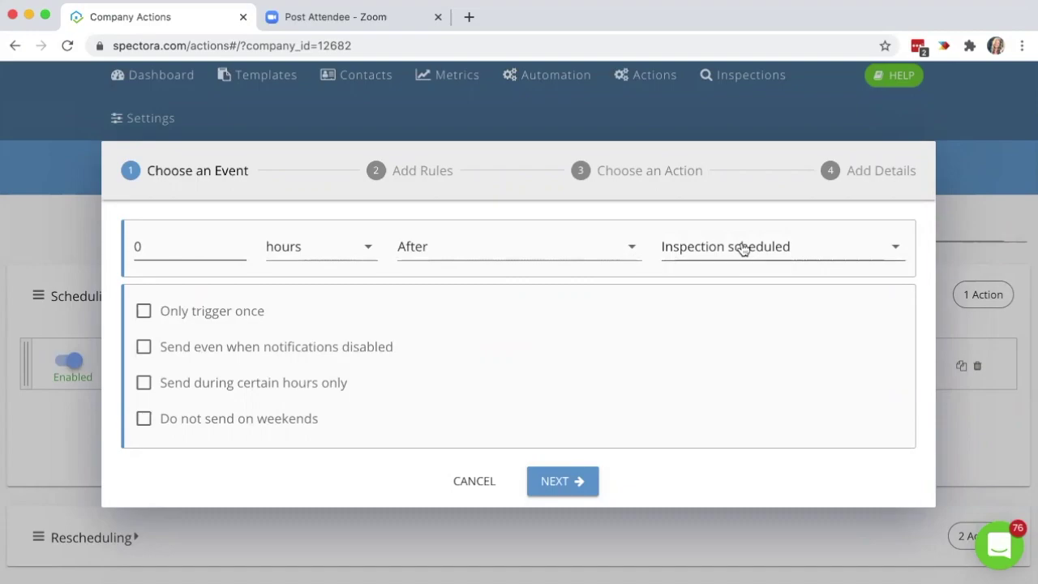
{"action": "left_click", "coordinate": [570, 481]}
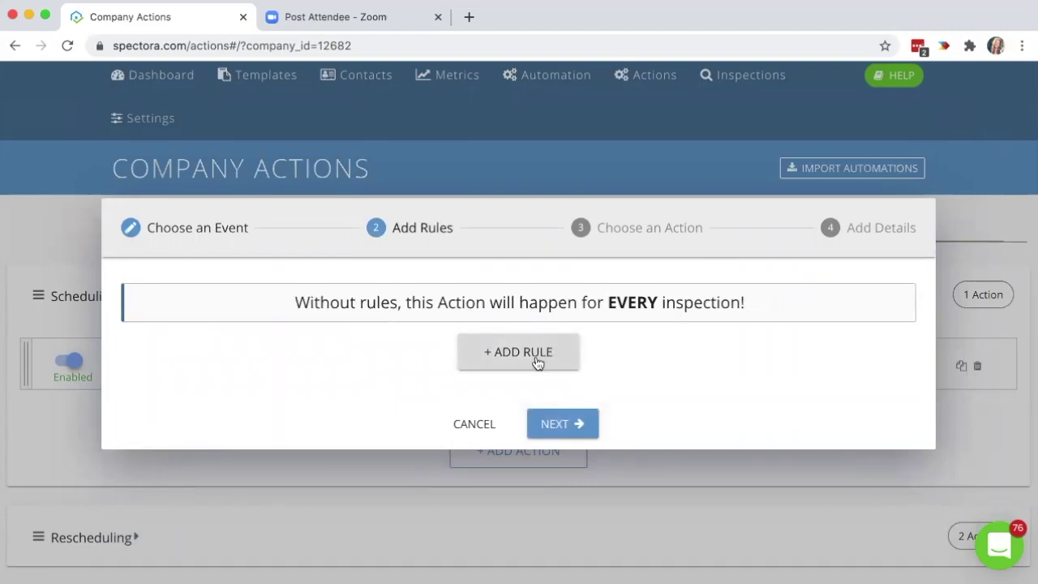
Add a rule Has Service Commercial, then choose Send email as the action type.
{"action": "left_click", "coordinate": [535, 358]}
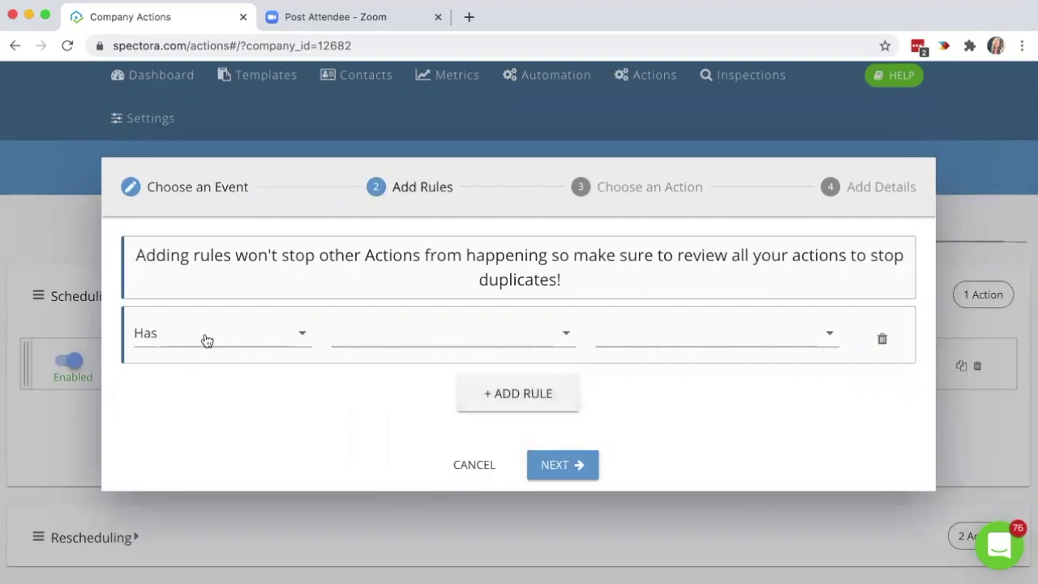
{"action": "left_click", "coordinate": [401, 339]}
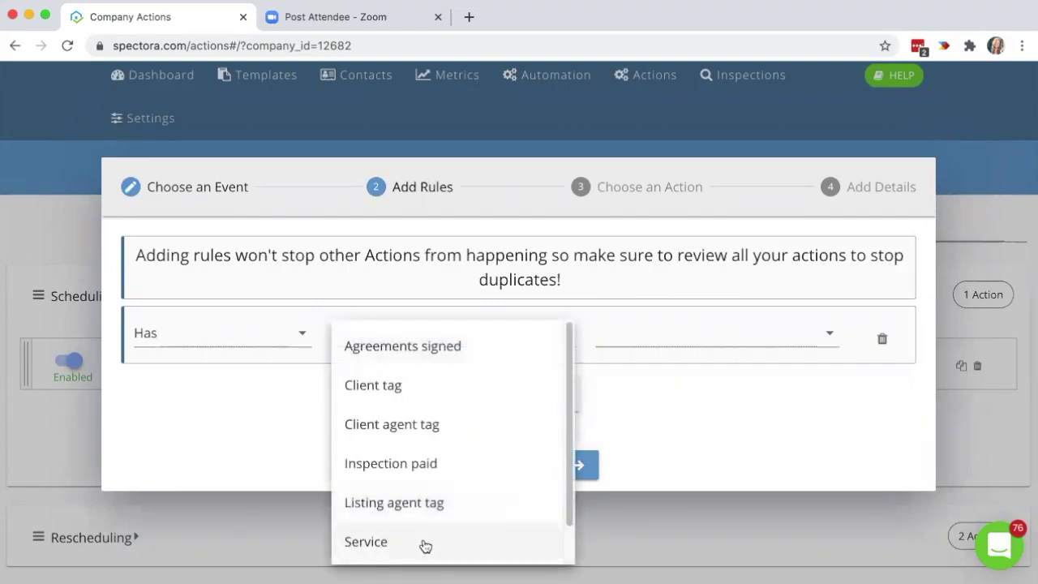
{"action": "left_click", "coordinate": [424, 542]}
{"action": "left_click", "coordinate": [692, 338]}
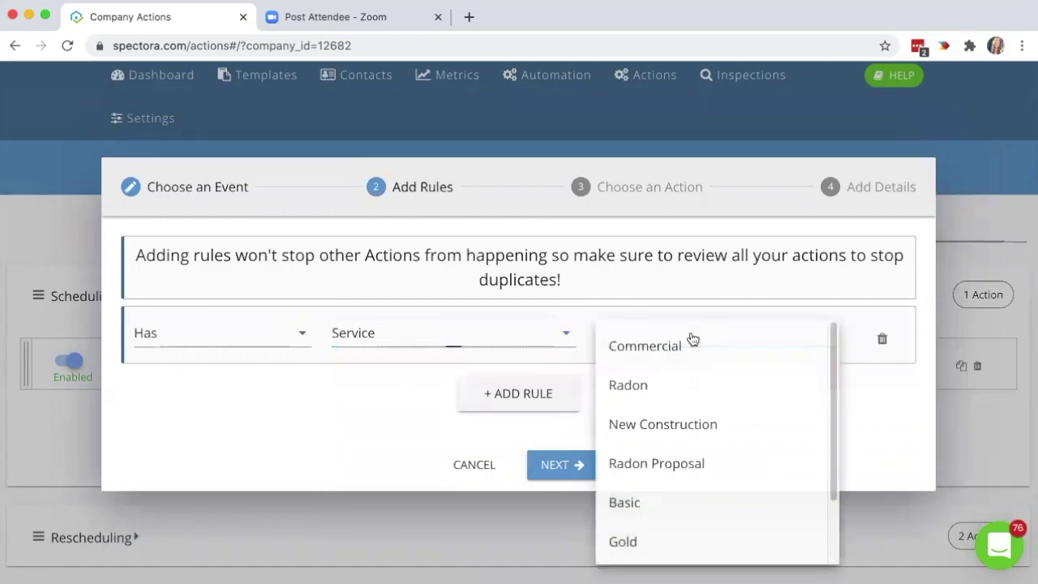
{"action": "left_click", "coordinate": [691, 344]}
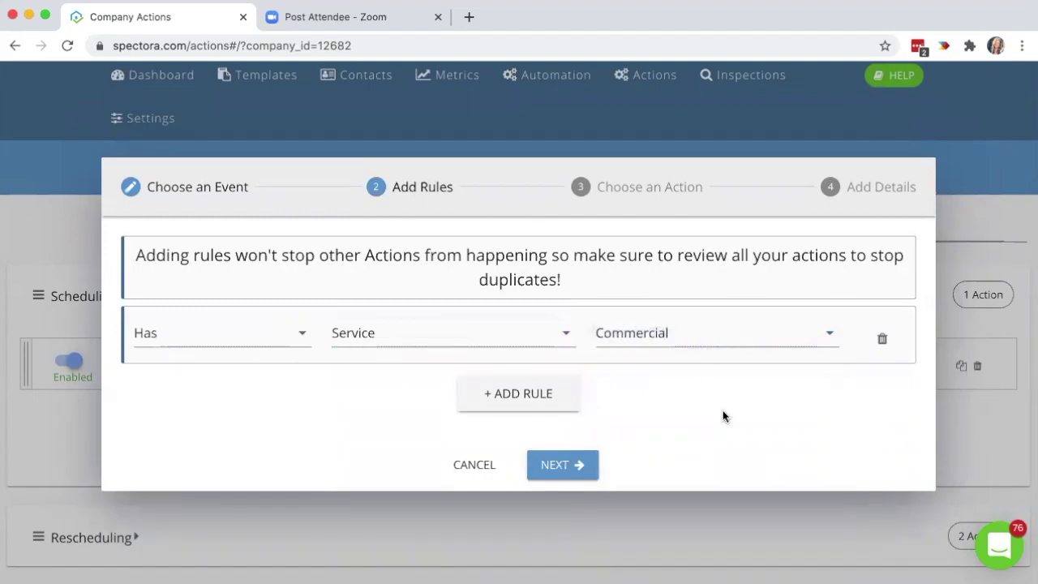
{"action": "left_click", "coordinate": [584, 462]}
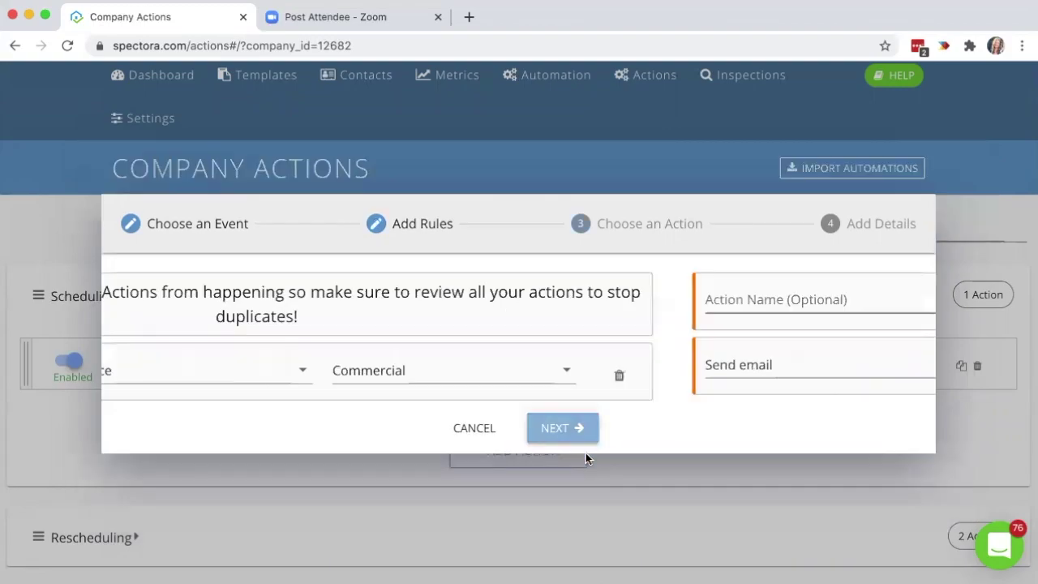
{"action": "left_click", "coordinate": [264, 365]}
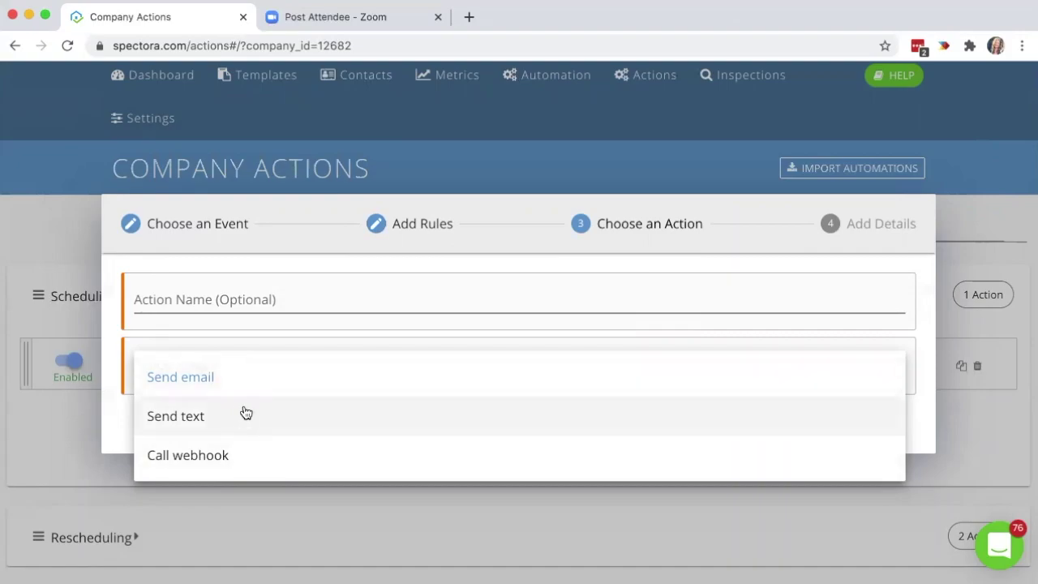
{"action": "left_click", "coordinate": [271, 375]}
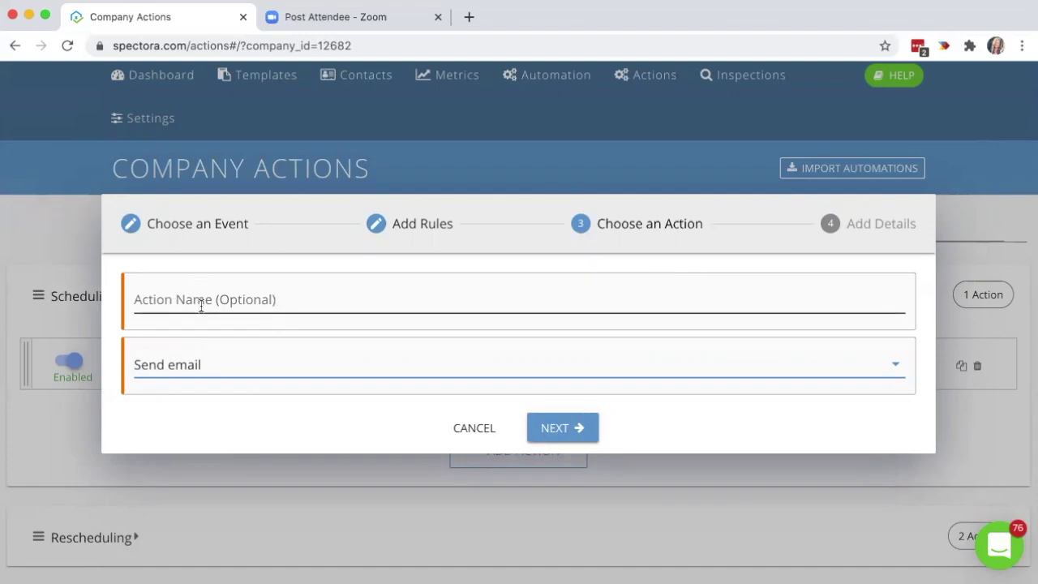
{"action": "left_click", "coordinate": [614, 431]}
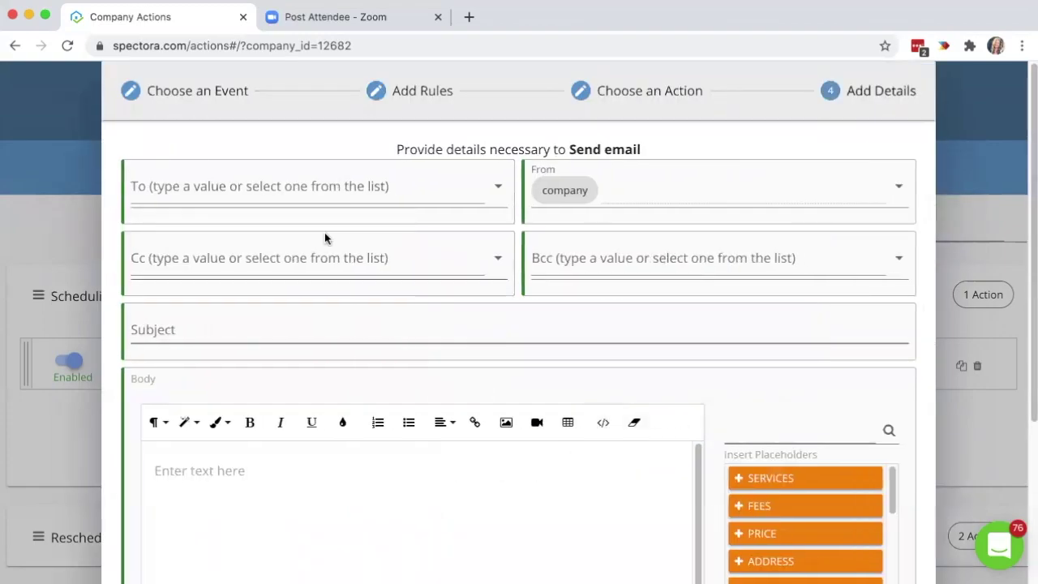
{"action": "left_click", "coordinate": [284, 192]}
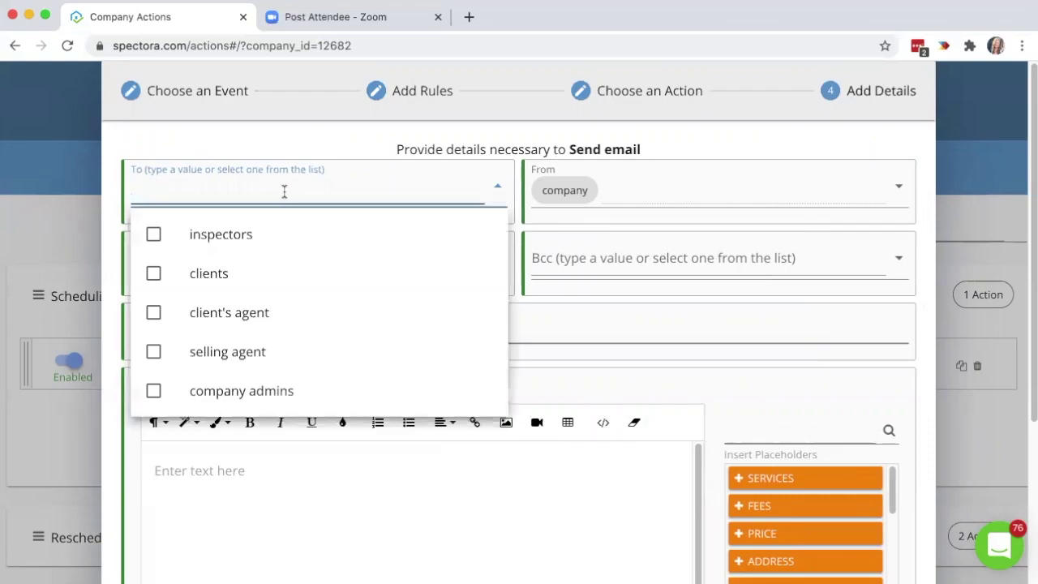
{"action": "left_click", "coordinate": [180, 284]}
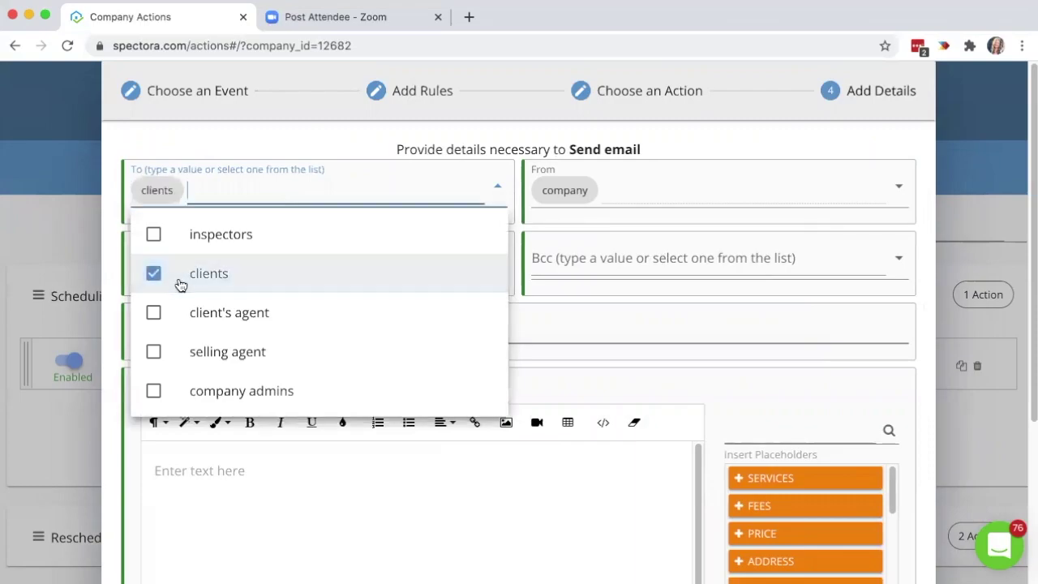
{"action": "left_click", "coordinate": [775, 376]}
{"action": "scroll", "coordinate": [744, 428], "scroll_direction": "down", "scroll_amount": 2}
{"action": "left_click", "coordinate": [401, 431]}
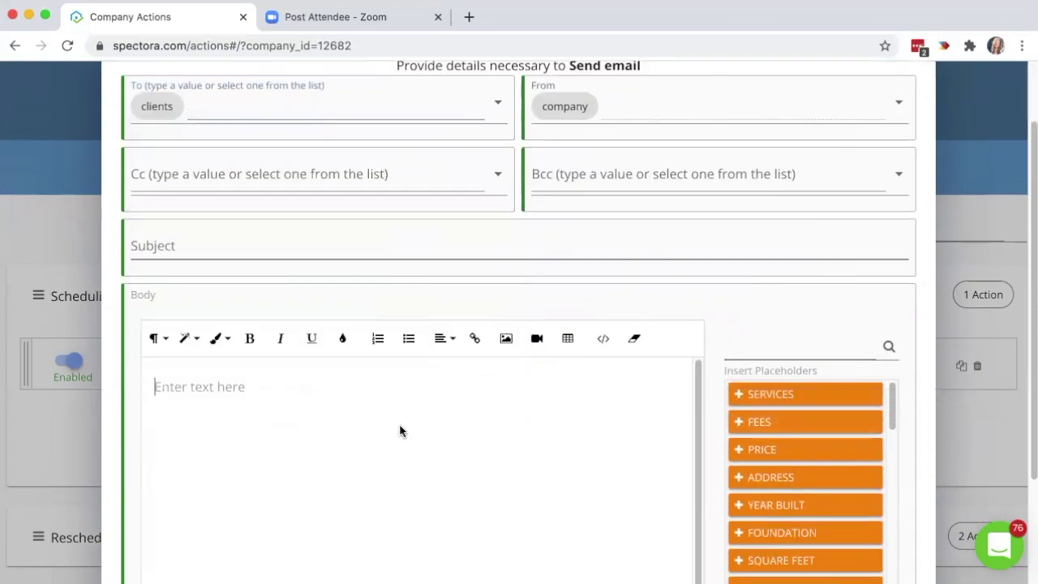
{"action": "left_click", "coordinate": [175, 244]}
{"action": "left_click", "coordinate": [237, 382]}
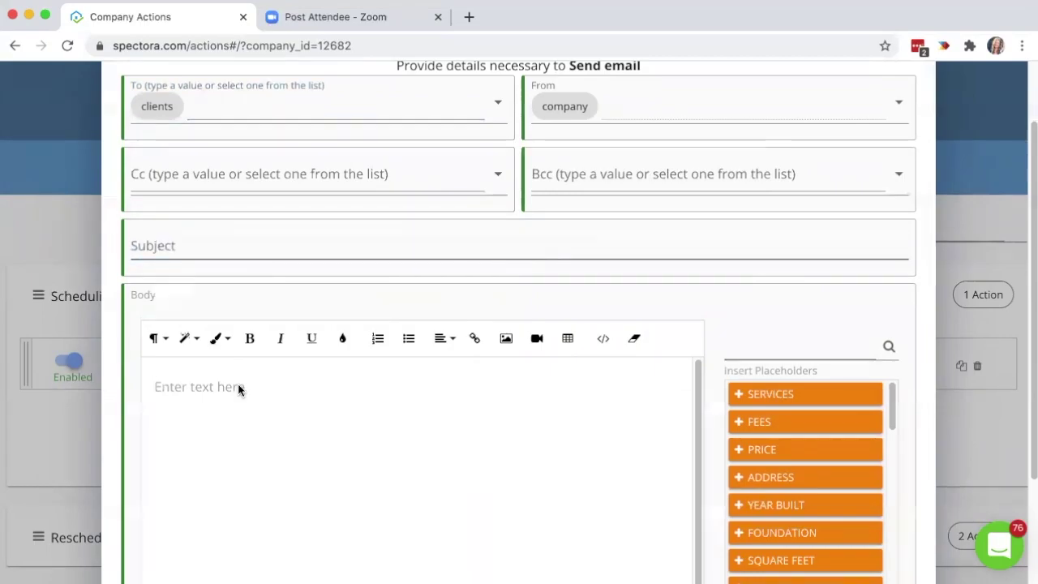
{"action": "scroll", "coordinate": [713, 349], "scroll_direction": "down", "scroll_amount": 2}
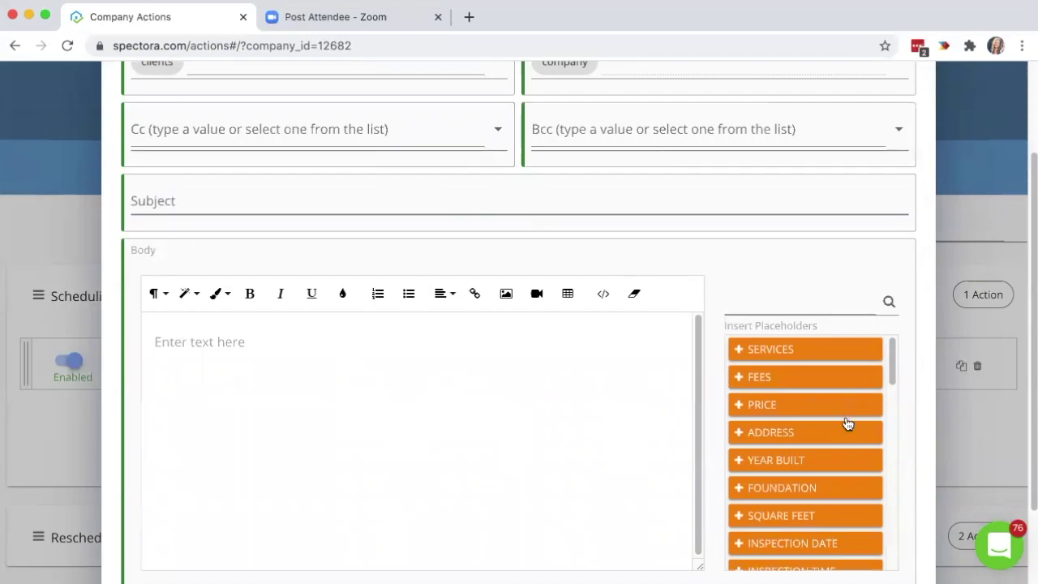
{"action": "left_click", "coordinate": [796, 438]}
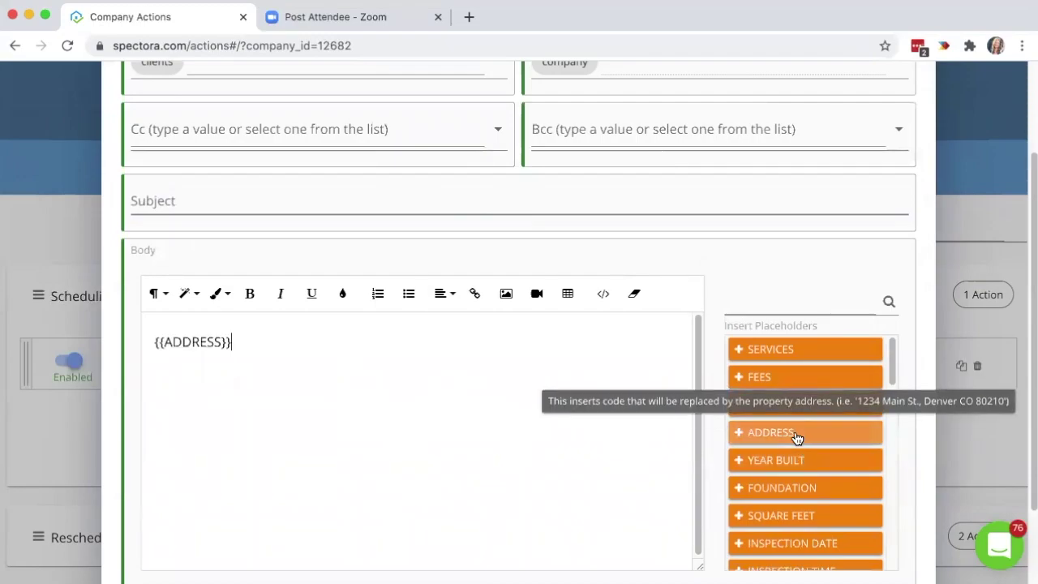
{"action": "key", "text": "Return"}
{"action": "scroll", "coordinate": [823, 519], "scroll_direction": "down", "scroll_amount": 1}
{"action": "scroll", "coordinate": [820, 515], "scroll_direction": "down", "scroll_amount": 3}
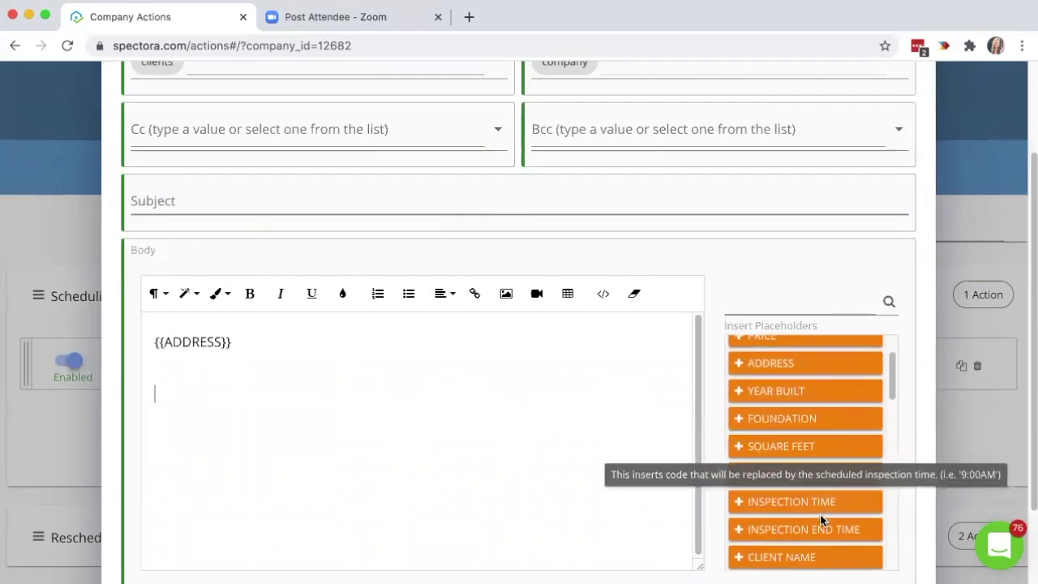
{"action": "left_click", "coordinate": [803, 392]}
{"action": "key", "text": "Return"}
{"action": "left_click", "coordinate": [811, 422]}
{"action": "key", "text": "Return"}
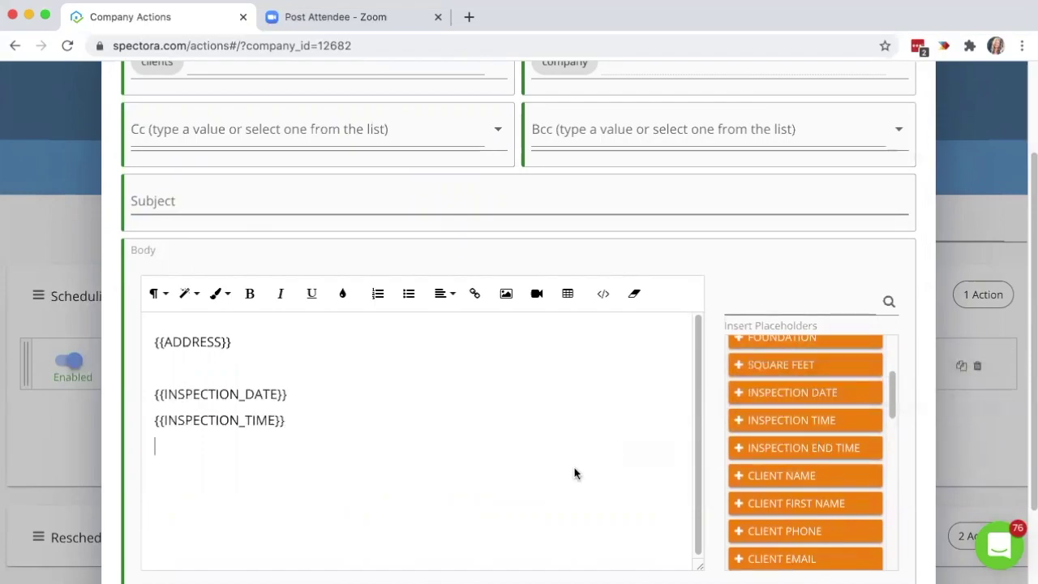
{"action": "scroll", "coordinate": [575, 468], "scroll_direction": "down", "scroll_amount": 3}
{"action": "left_click", "coordinate": [566, 552]}
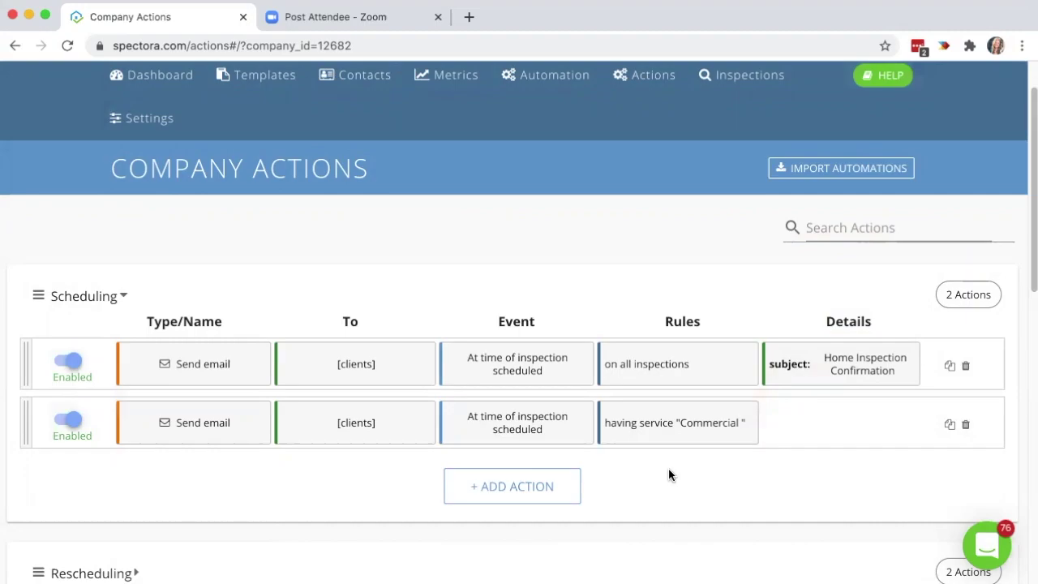
Start a new Scheduling action with a 1 hour delay after Inspection scheduled.
{"action": "left_click", "coordinate": [495, 487]}
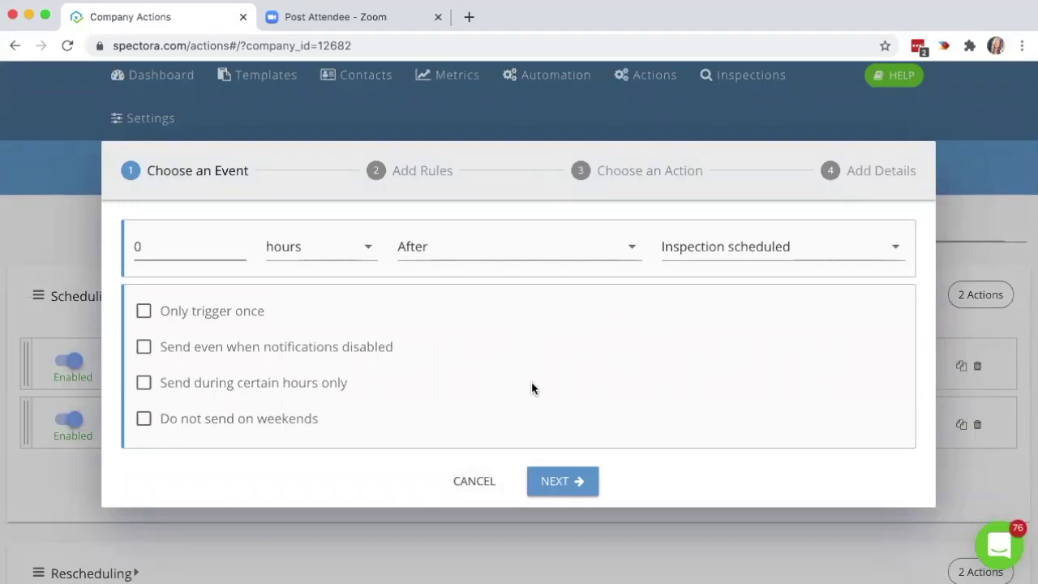
{"action": "left_click", "coordinate": [177, 249]}
{"action": "key", "text": "BackSpace"}
{"action": "type", "text": "1"}
{"action": "left_click", "coordinate": [563, 481]}
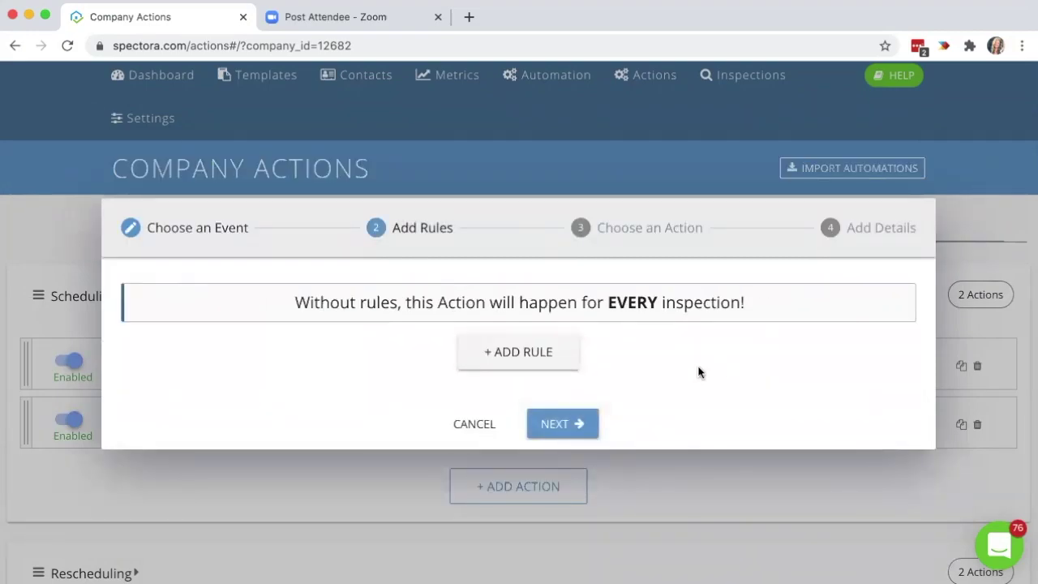
Add a rule: Does not have Service addon Residential Inspection > Radon.
{"action": "left_click", "coordinate": [529, 362]}
{"action": "left_click", "coordinate": [215, 343]}
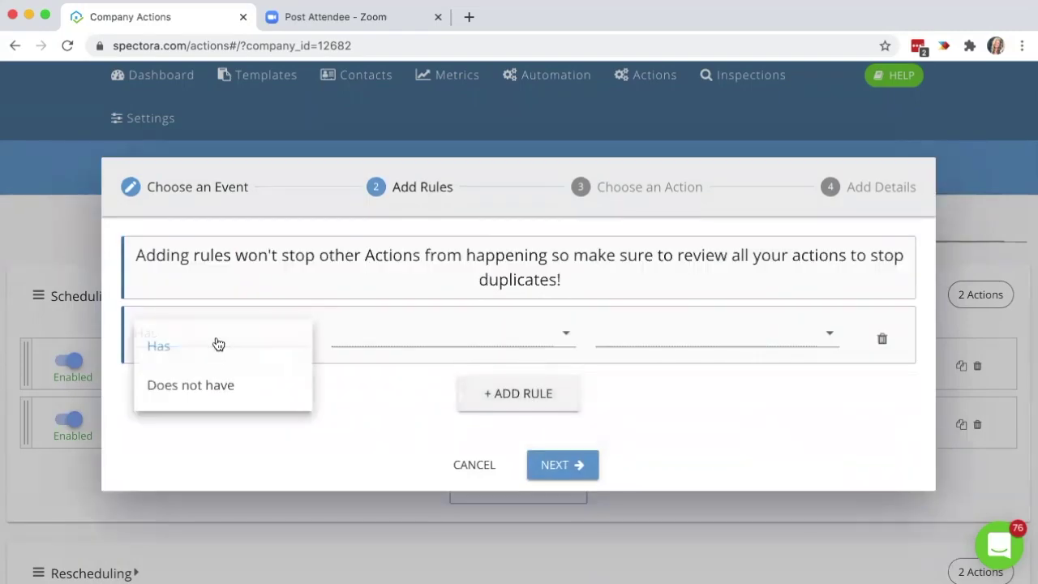
{"action": "left_click", "coordinate": [235, 384]}
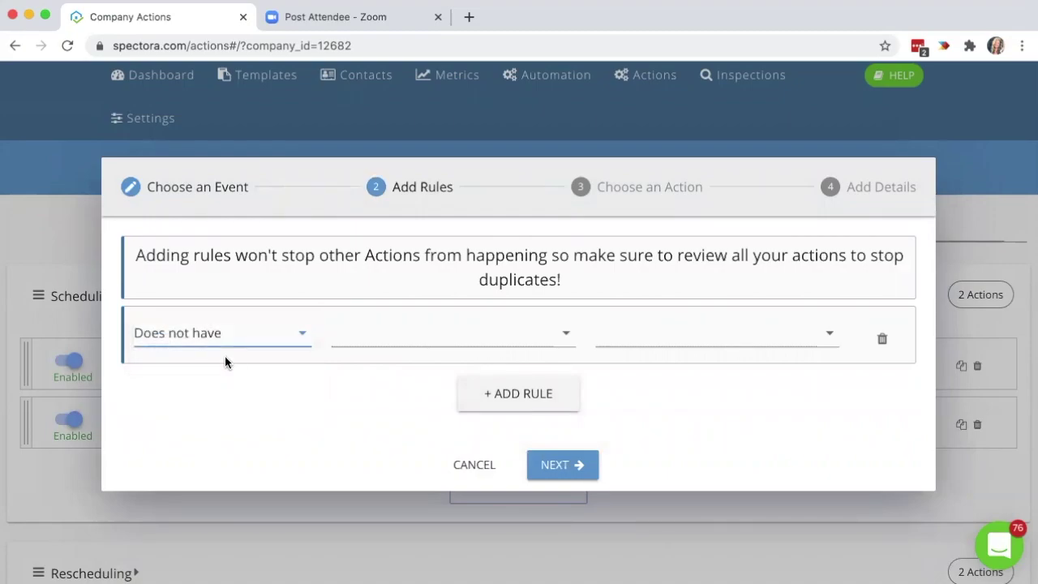
{"action": "left_click", "coordinate": [408, 341]}
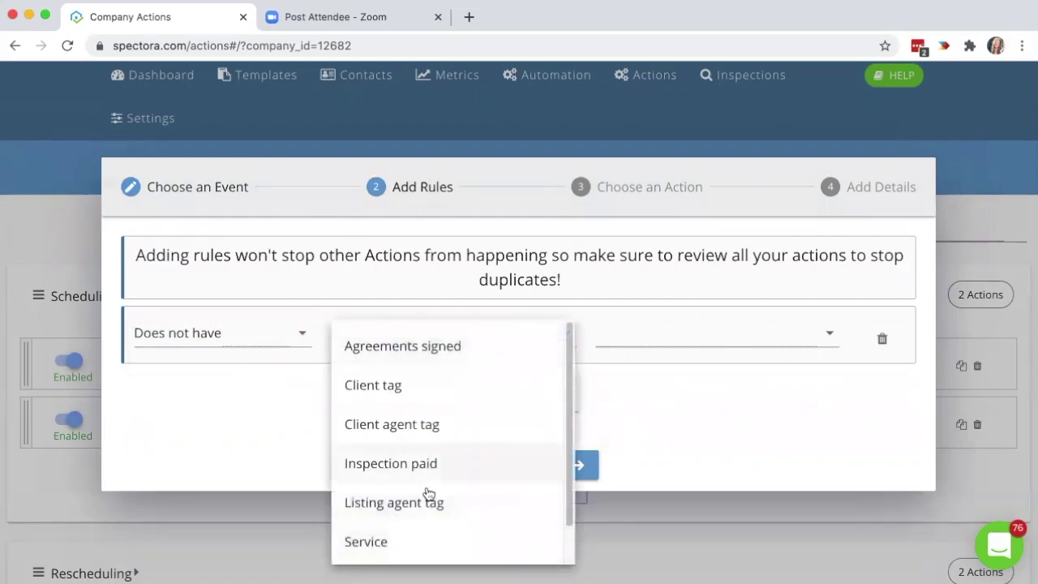
{"action": "scroll", "coordinate": [429, 503], "scroll_direction": "down", "scroll_amount": 1}
{"action": "left_click", "coordinate": [441, 552]}
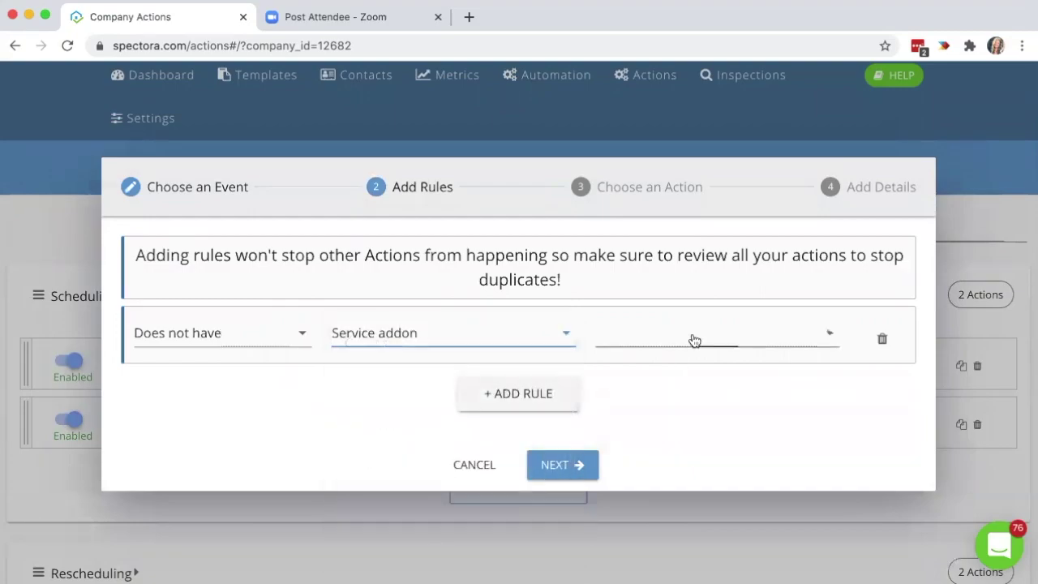
{"action": "left_click", "coordinate": [694, 340]}
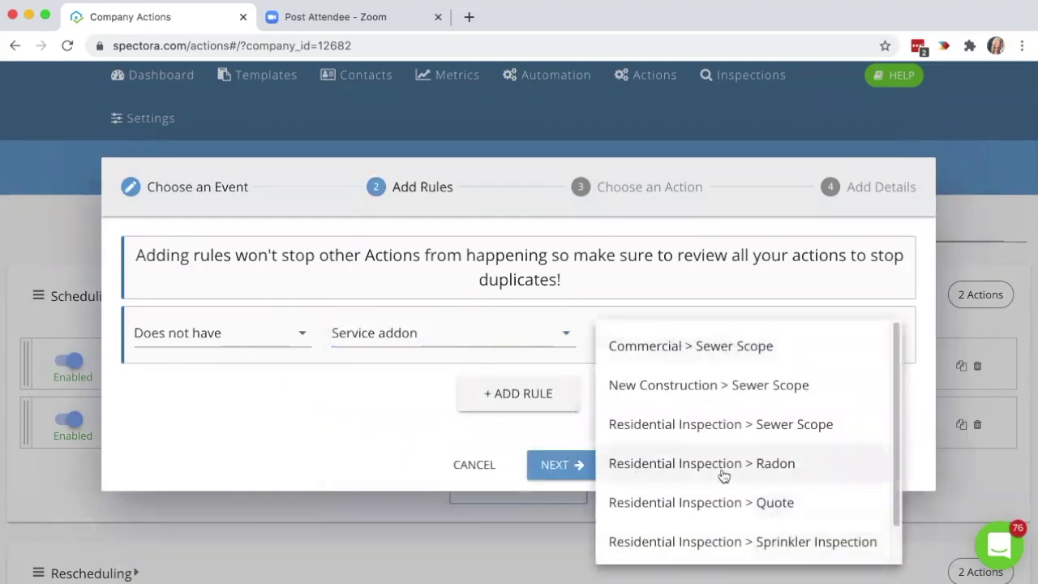
{"action": "left_click", "coordinate": [816, 468]}
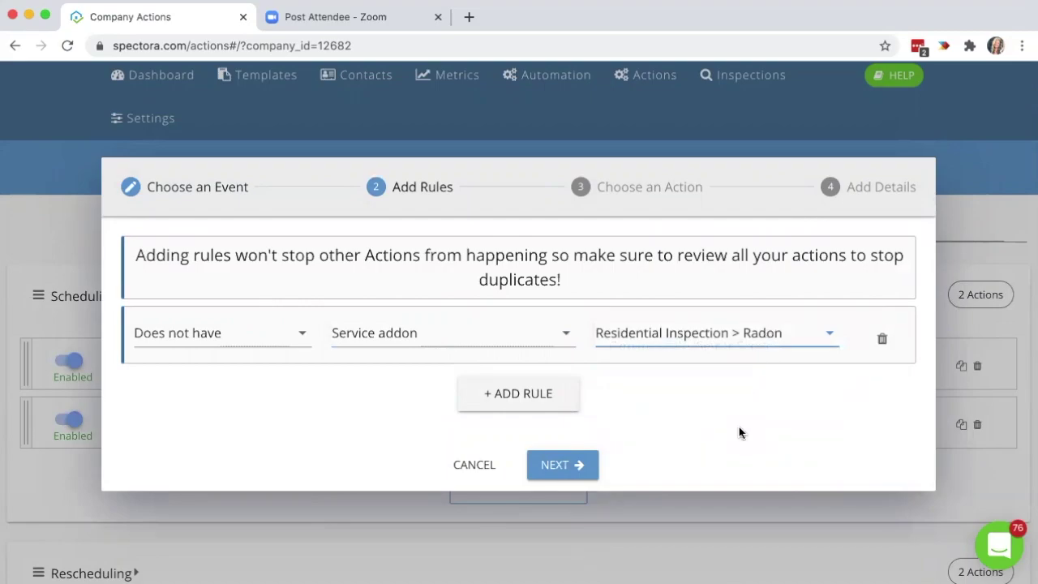
Keep Send email as the action and address it to clients.
{"action": "left_click", "coordinate": [563, 467]}
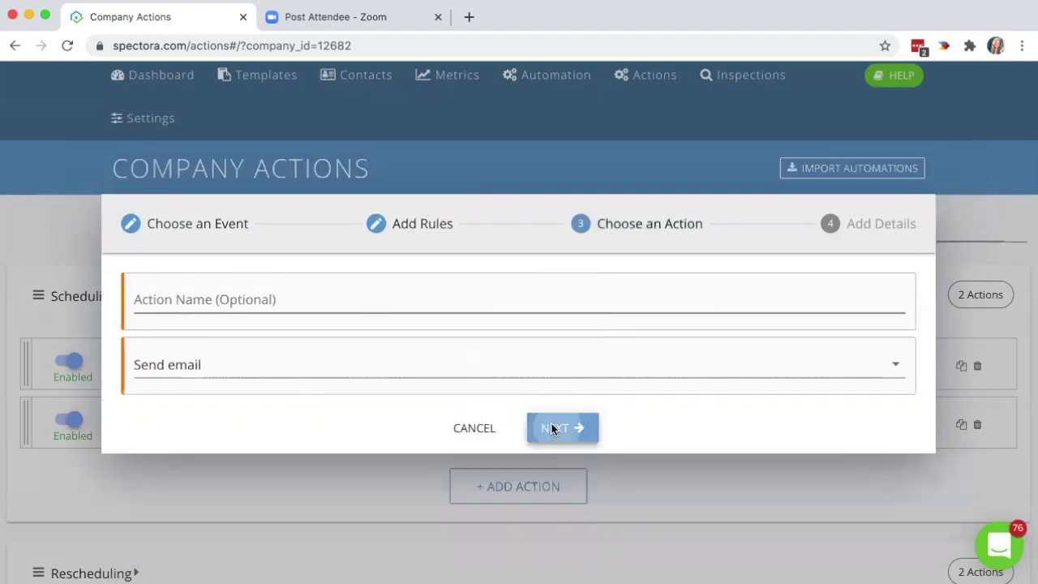
{"action": "left_click", "coordinate": [553, 428]}
{"action": "left_click", "coordinate": [331, 186]}
{"action": "left_click", "coordinate": [273, 273]}
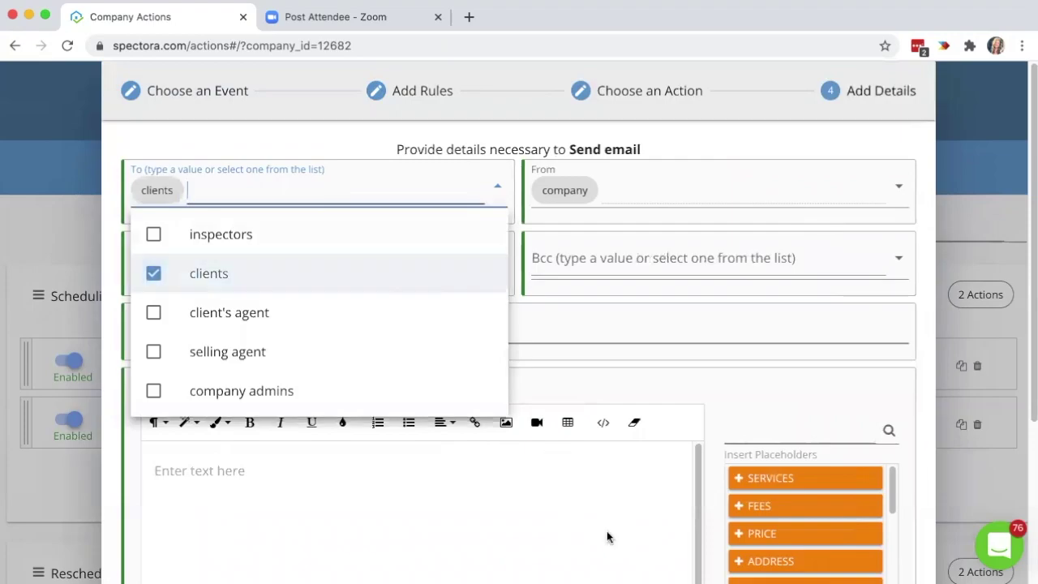
{"action": "left_click", "coordinate": [609, 537]}
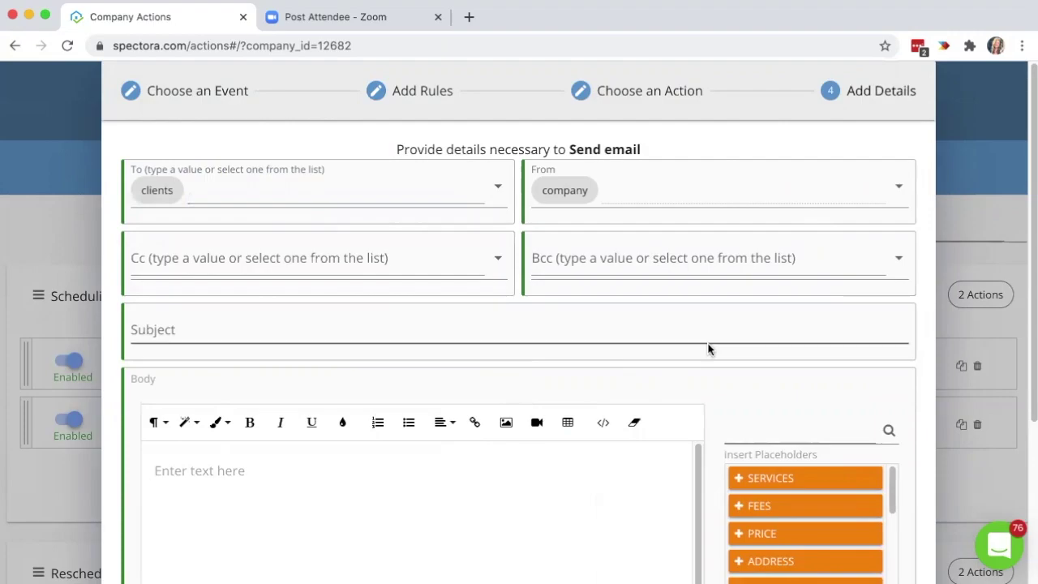
Cancel the Send email dialog, leaving the two existing Scheduling actions.
{"action": "scroll", "coordinate": [714, 422], "scroll_direction": "down", "scroll_amount": 3}
{"action": "left_click", "coordinate": [479, 551]}
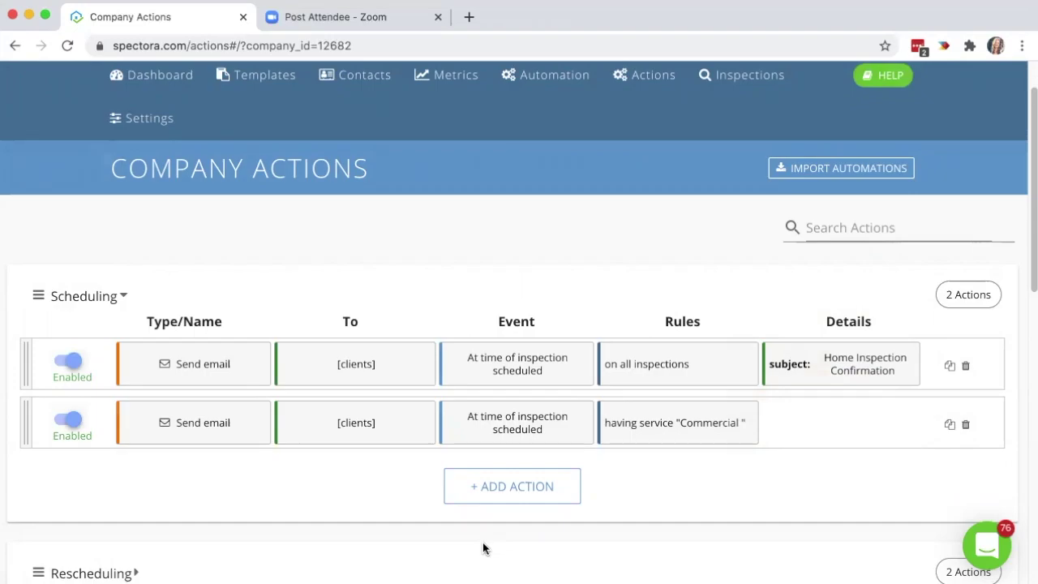
Expand the empty Pre-Inspection: Client group further down the Company Actions page.
{"action": "scroll", "coordinate": [727, 489], "scroll_direction": "down", "scroll_amount": 2}
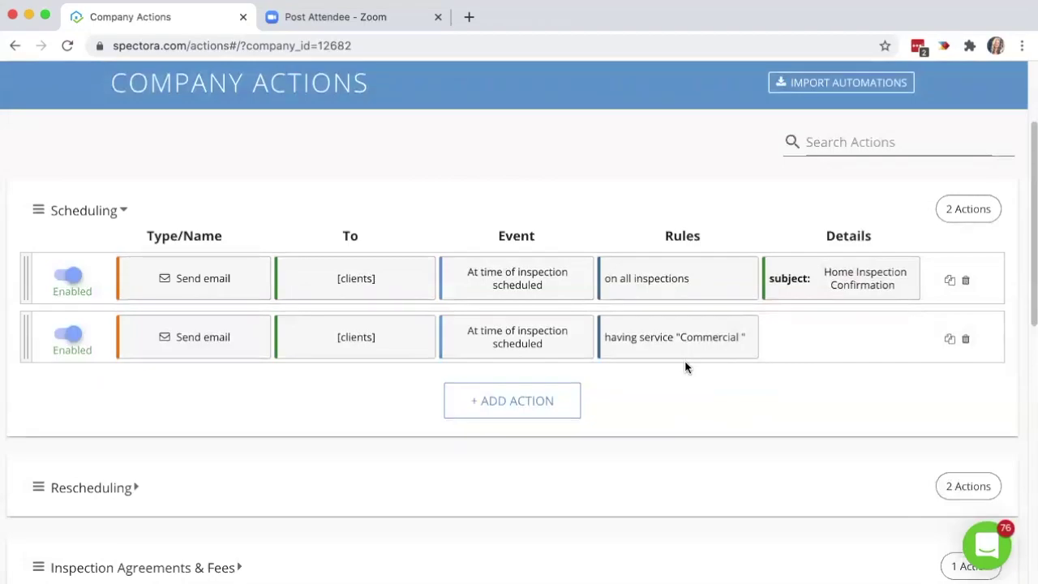
{"action": "scroll", "coordinate": [656, 405], "scroll_direction": "down", "scroll_amount": 1}
{"action": "scroll", "coordinate": [655, 406], "scroll_direction": "down", "scroll_amount": 5}
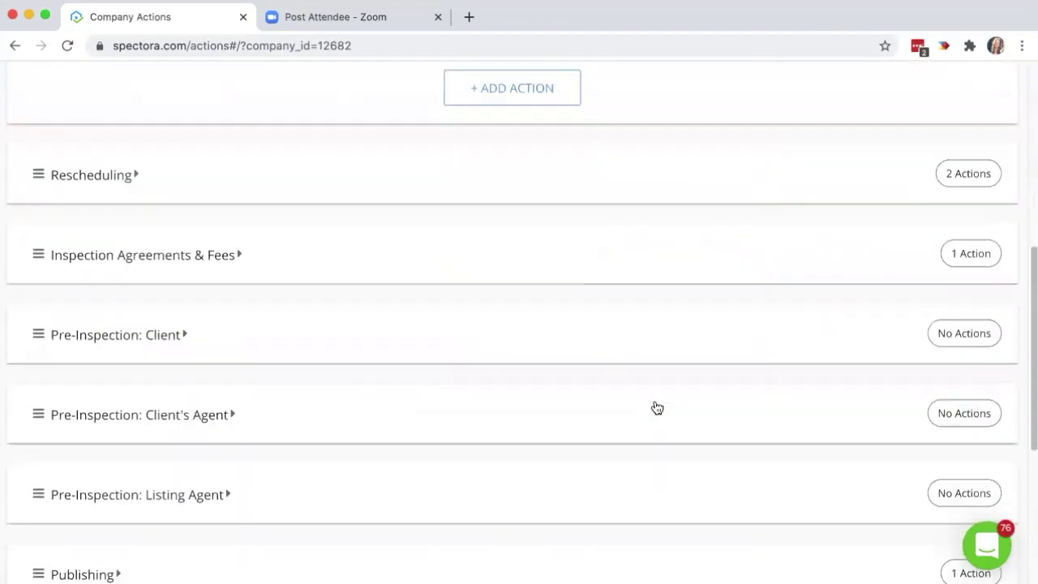
{"action": "left_click", "coordinate": [365, 333]}
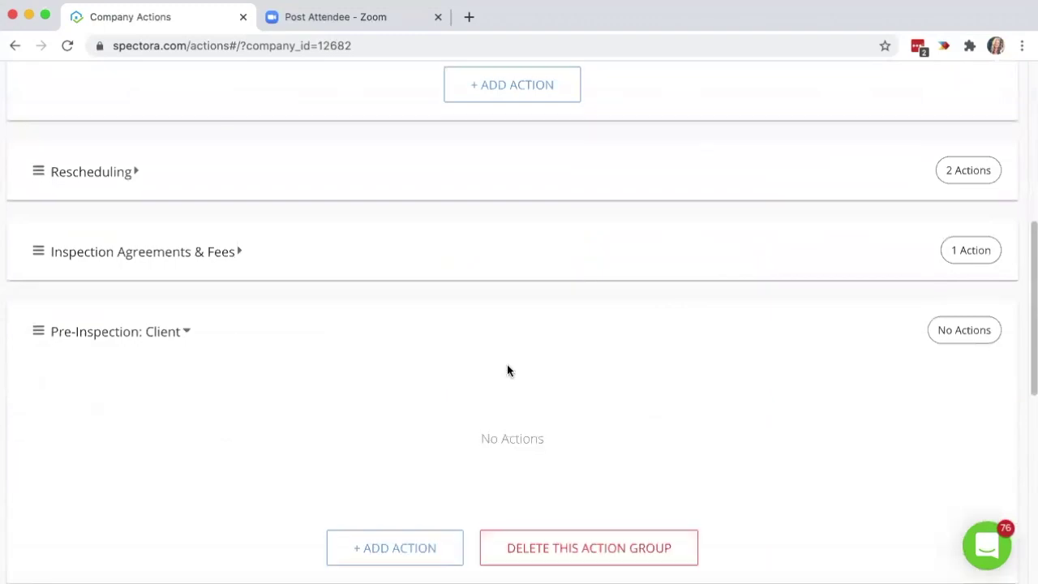
{"action": "scroll", "coordinate": [584, 378], "scroll_direction": "down", "scroll_amount": 1}
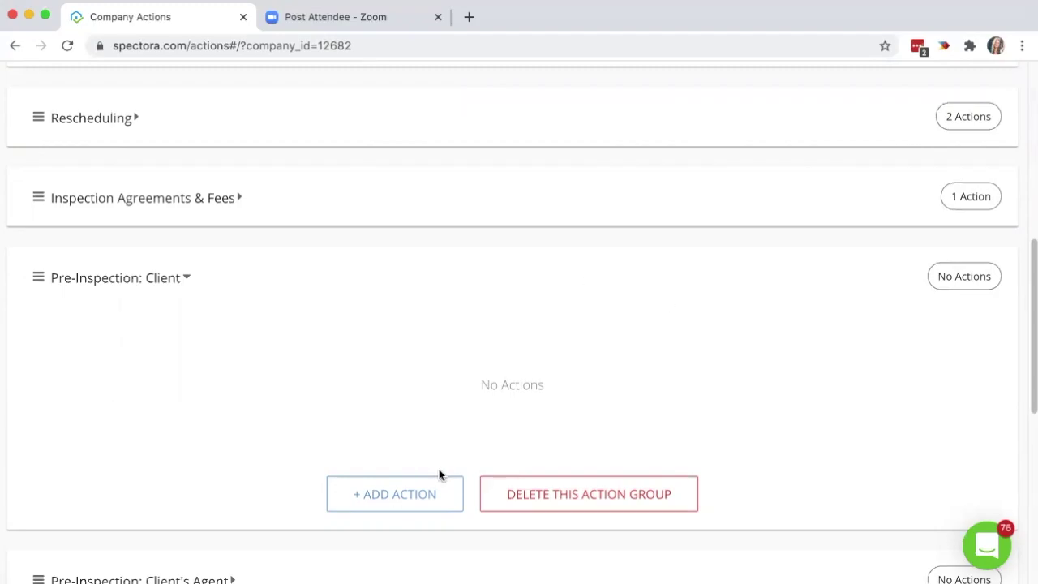
{"action": "left_click", "coordinate": [378, 494]}
{"action": "left_click", "coordinate": [203, 258]}
{"action": "key", "text": "BackSpace"}
{"action": "type", "text": "24"}
{"action": "left_click", "coordinate": [727, 254]}
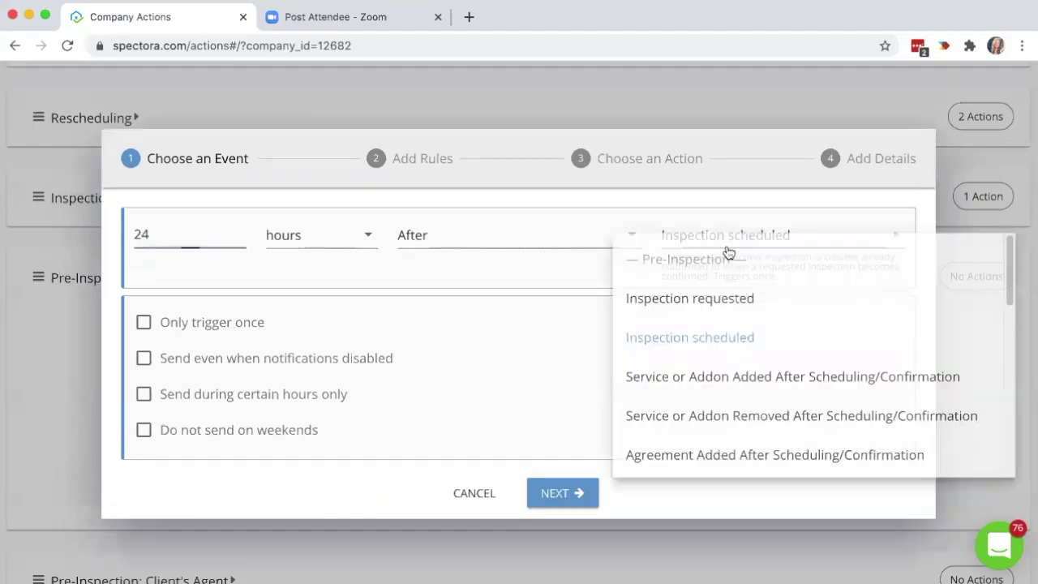
{"action": "left_click_drag", "start_coordinate": [1011, 290], "coordinate": [1011, 342]}
{"action": "scroll", "coordinate": [998, 422], "scroll_direction": "down", "scroll_amount": 10}
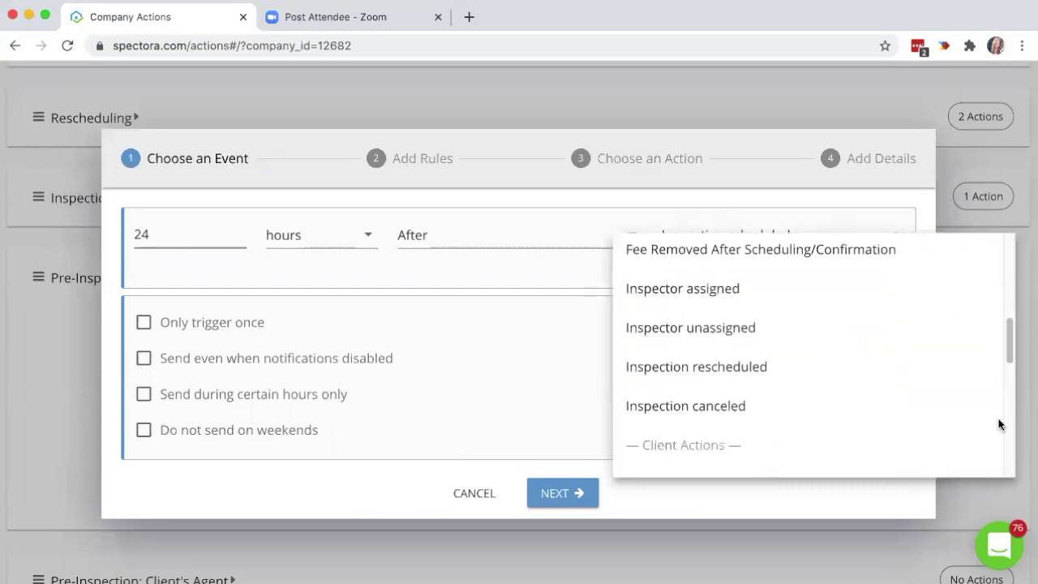
{"action": "left_click", "coordinate": [730, 349]}
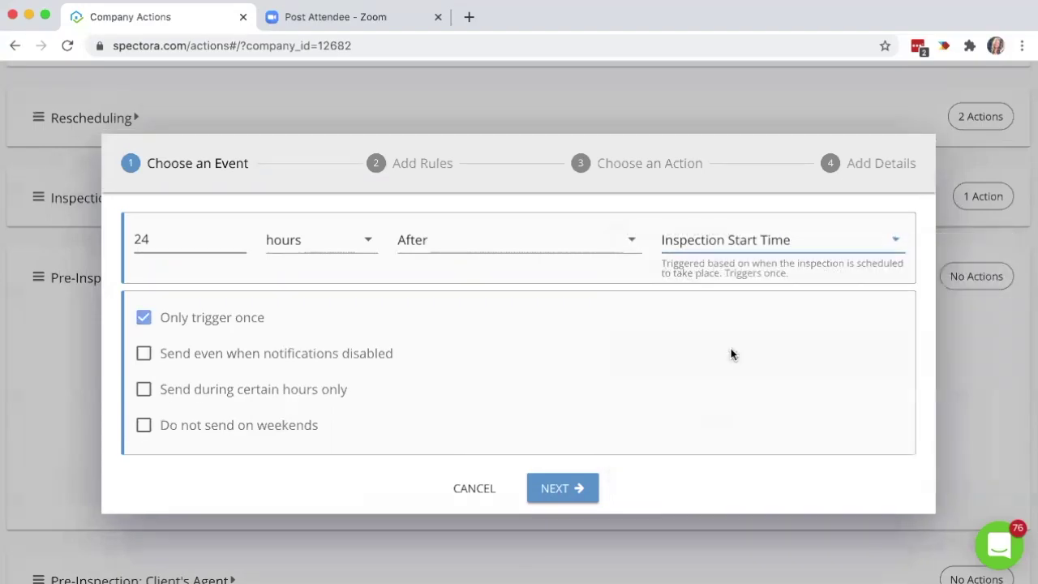
{"action": "left_click", "coordinate": [537, 240]}
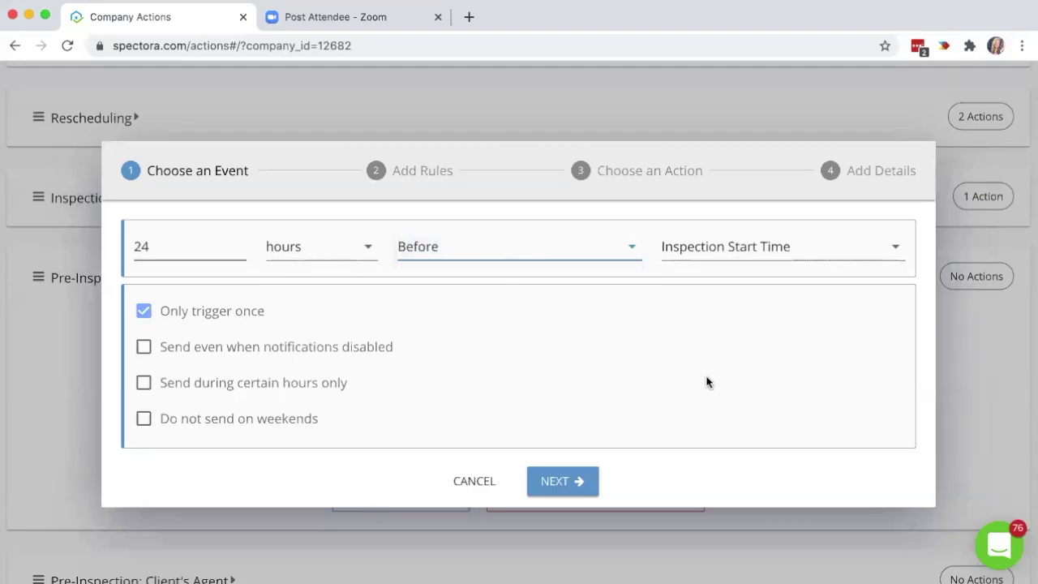
{"action": "left_click", "coordinate": [557, 486]}
{"action": "left_click", "coordinate": [491, 355]}
{"action": "left_click", "coordinate": [191, 335]}
{"action": "left_click", "coordinate": [191, 392]}
{"action": "left_click", "coordinate": [398, 334]}
{"action": "left_click", "coordinate": [403, 345]}
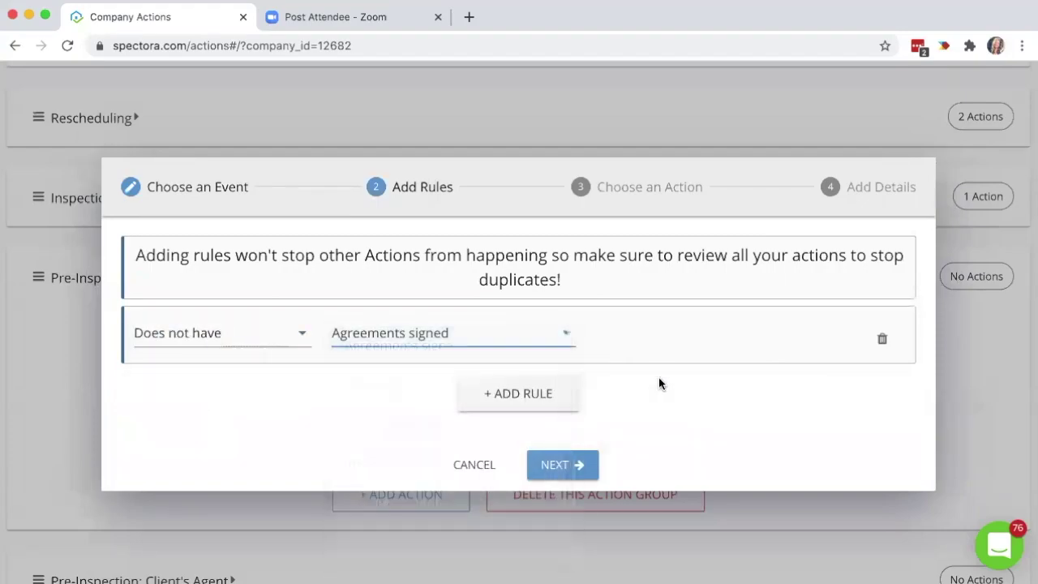
{"action": "left_click", "coordinate": [558, 465]}
{"action": "left_click", "coordinate": [242, 378]}
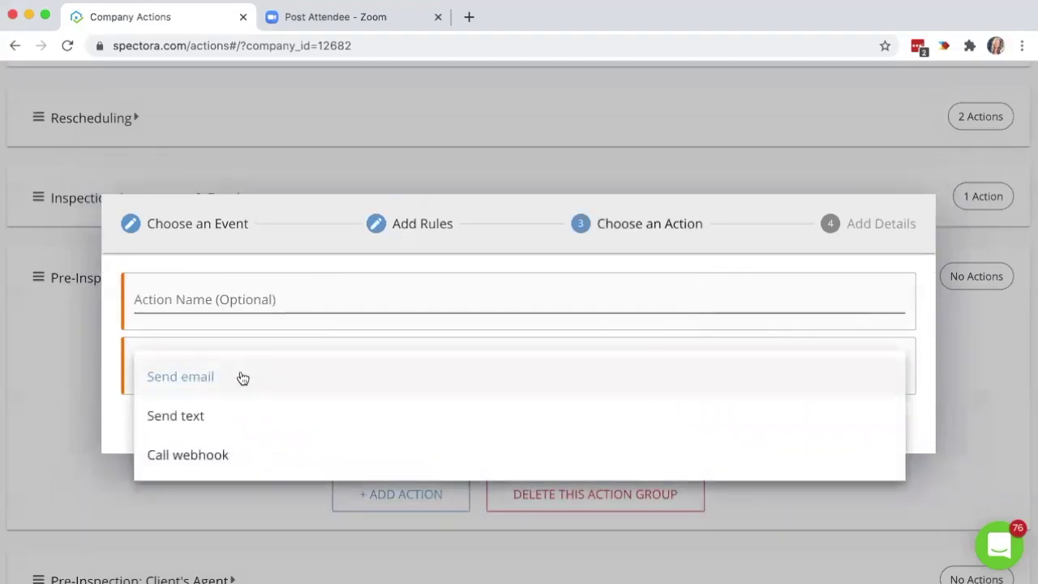
{"action": "left_click", "coordinate": [239, 378]}
{"action": "left_click", "coordinate": [573, 427]}
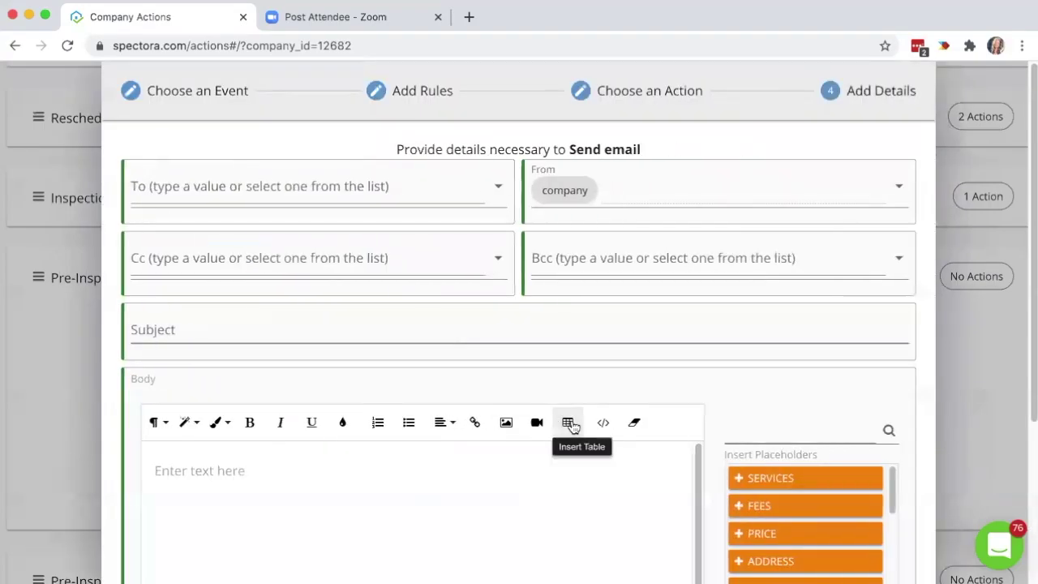
{"action": "left_click", "coordinate": [336, 195]}
{"action": "left_click", "coordinate": [262, 275]}
{"action": "left_click", "coordinate": [473, 487]}
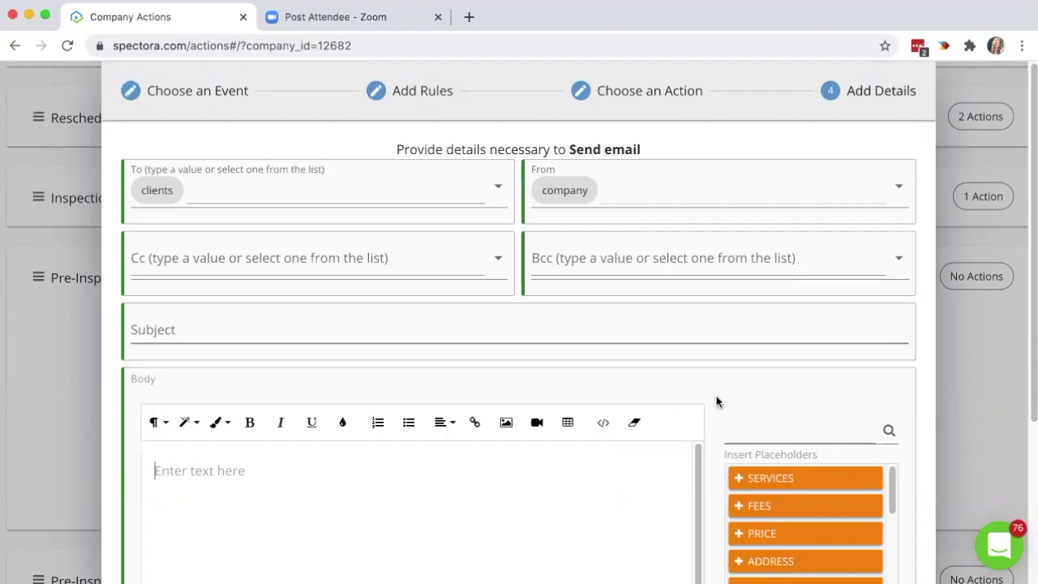
{"action": "scroll", "coordinate": [714, 397], "scroll_direction": "down", "scroll_amount": 5}
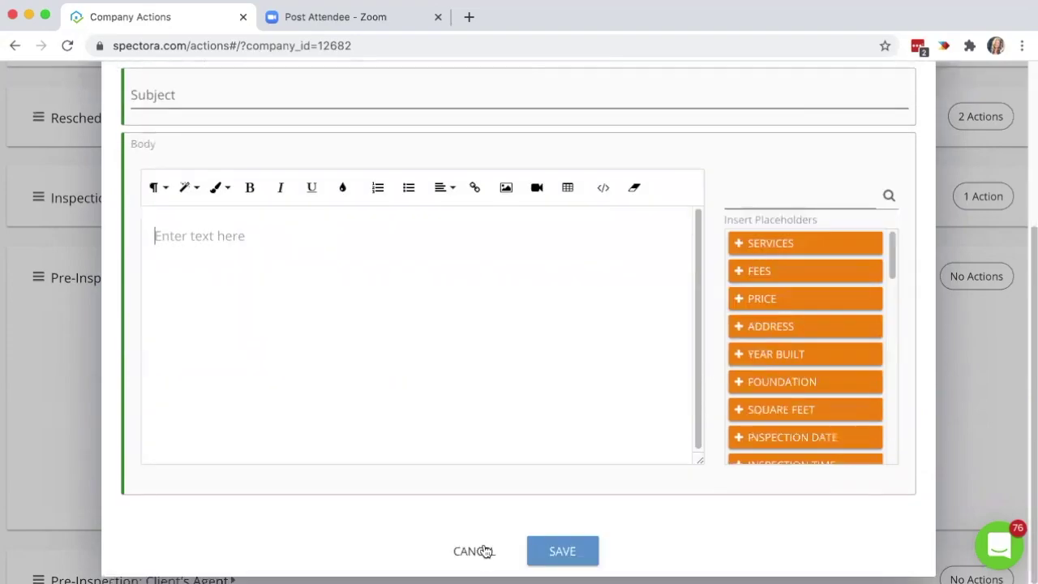
{"action": "left_click", "coordinate": [472, 551]}
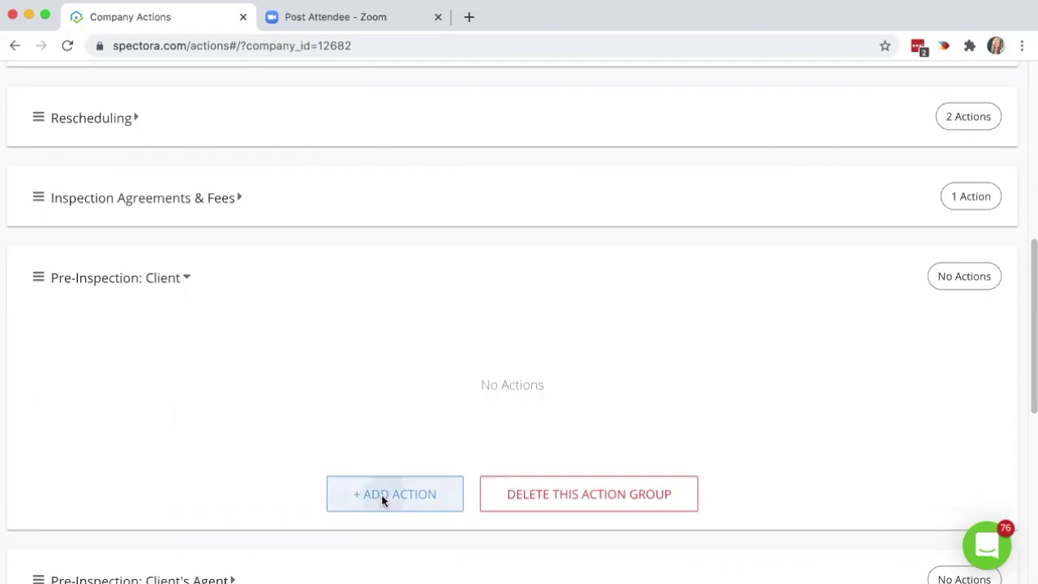
Start a Pre-Inspection: Client action 1 hour after Inspection Start Time.
{"action": "left_click", "coordinate": [381, 497]}
{"action": "left_click", "coordinate": [203, 252]}
{"action": "key", "text": "BackSpace"}
{"action": "type", "text": "1"}
{"action": "left_click", "coordinate": [772, 245]}
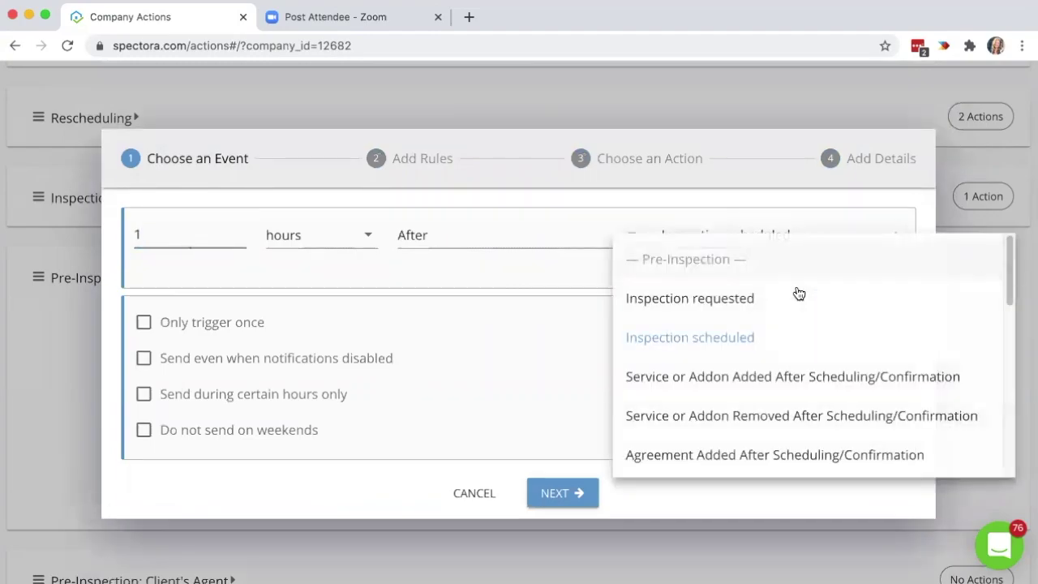
{"action": "left_click_drag", "start_coordinate": [1007, 275], "coordinate": [983, 457]}
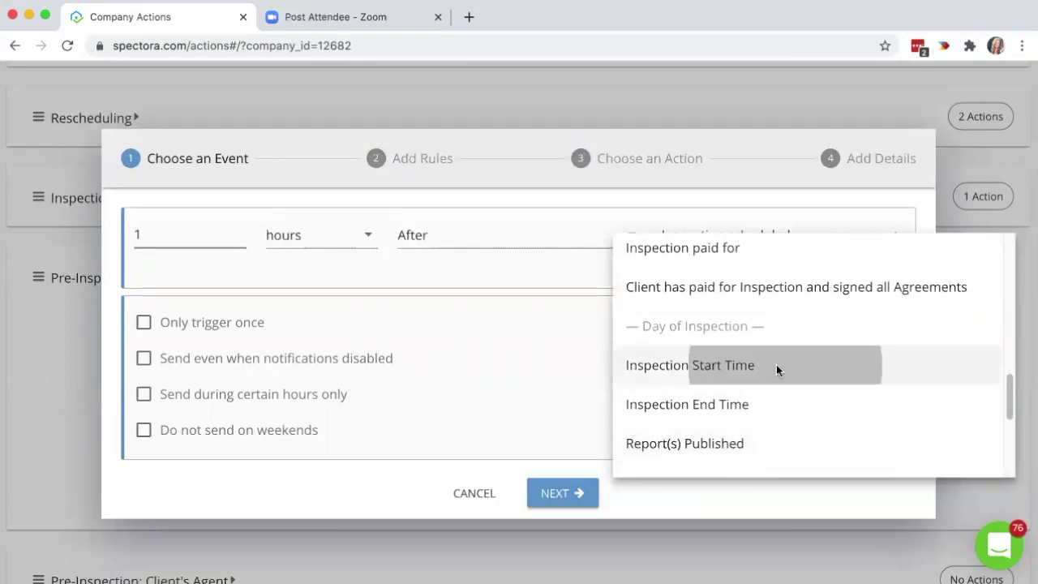
{"action": "left_click", "coordinate": [777, 365]}
{"action": "left_click", "coordinate": [568, 488]}
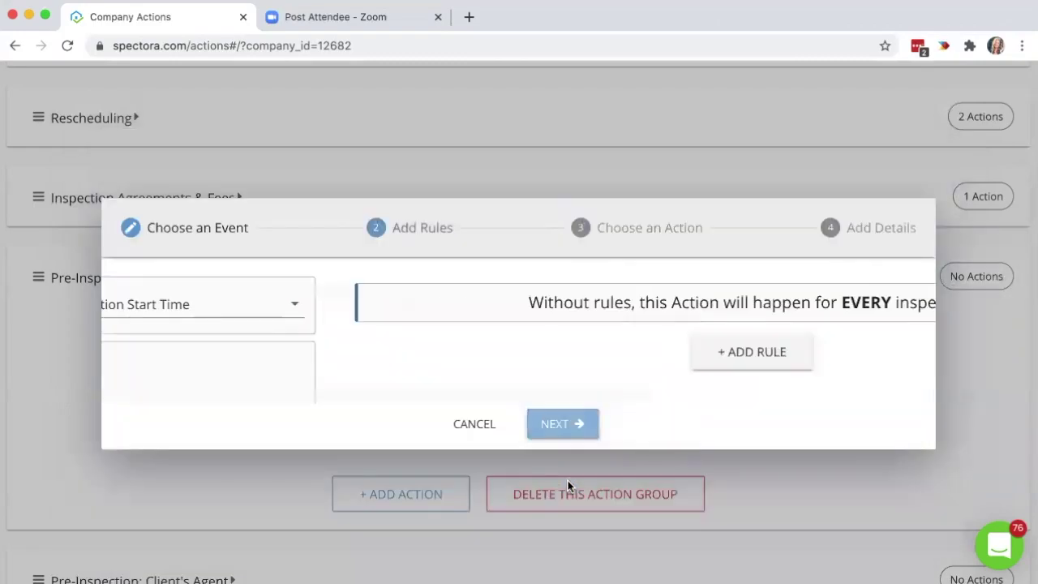
Add a rule: Does not have Inspection paid.
{"action": "left_click", "coordinate": [489, 364]}
{"action": "left_click", "coordinate": [183, 333]}
{"action": "left_click", "coordinate": [205, 397]}
{"action": "left_click", "coordinate": [452, 333]}
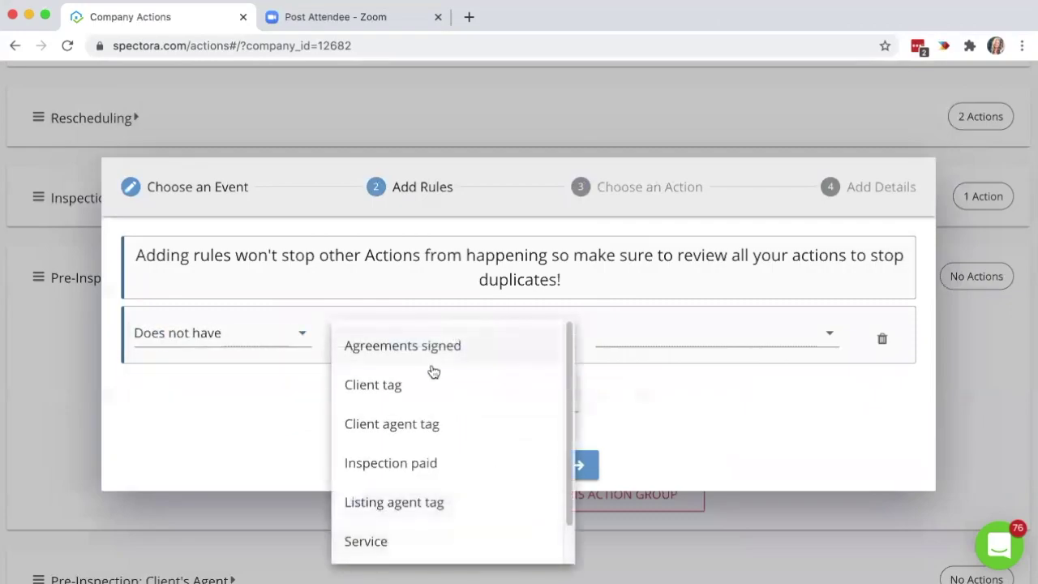
{"action": "left_click", "coordinate": [449, 468]}
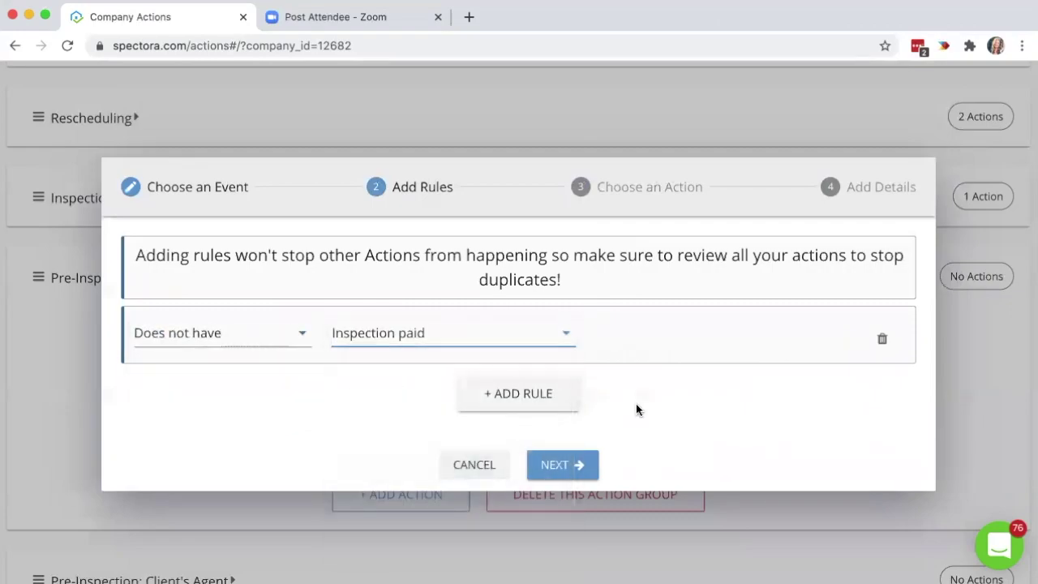
Switch the action type to Send text and address it to clients.
{"action": "left_click", "coordinate": [573, 465]}
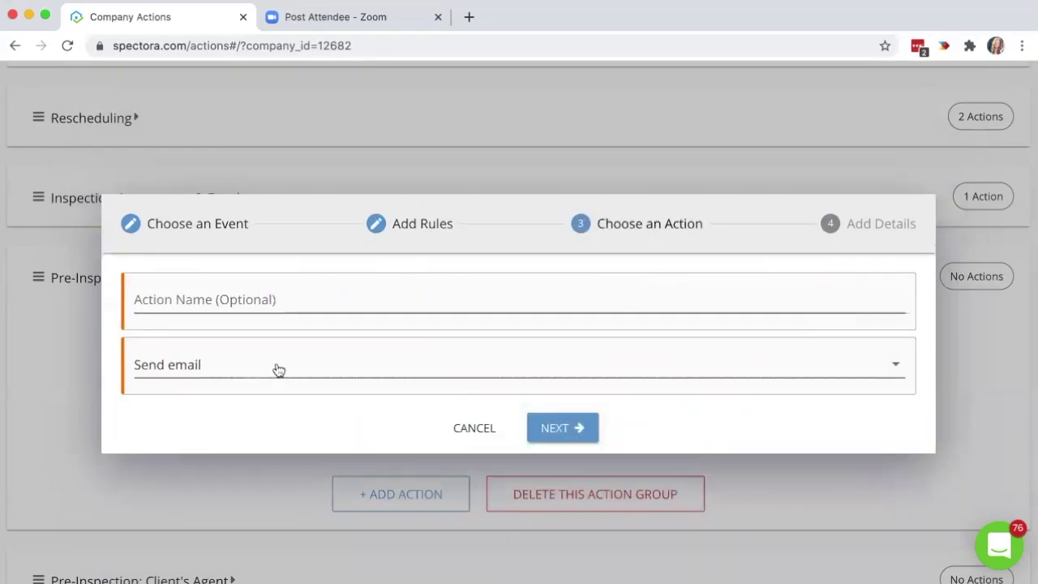
{"action": "left_click", "coordinate": [278, 369]}
{"action": "left_click", "coordinate": [267, 418]}
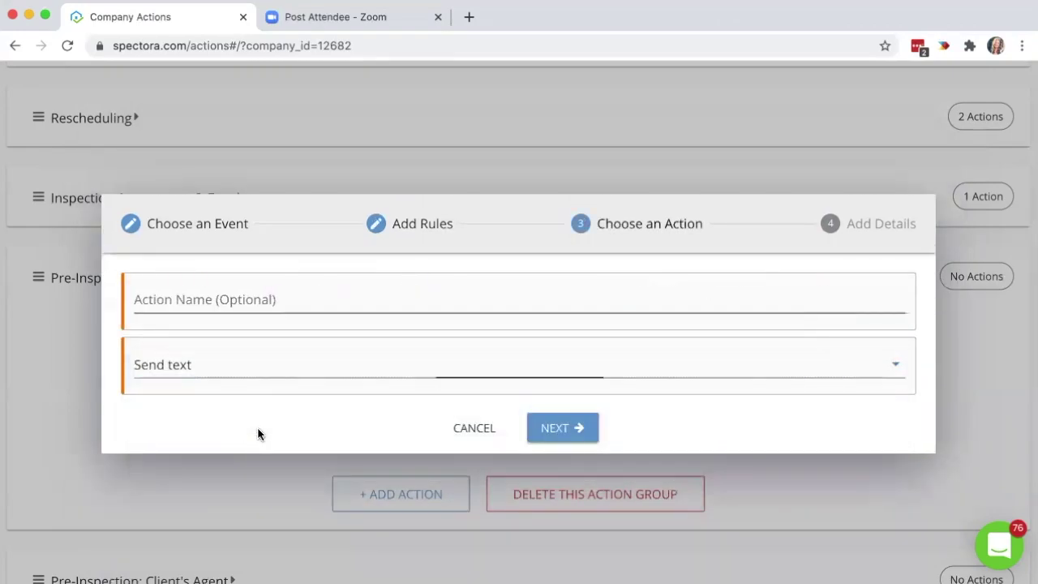
{"action": "left_click", "coordinate": [566, 434]}
{"action": "left_click", "coordinate": [255, 186]}
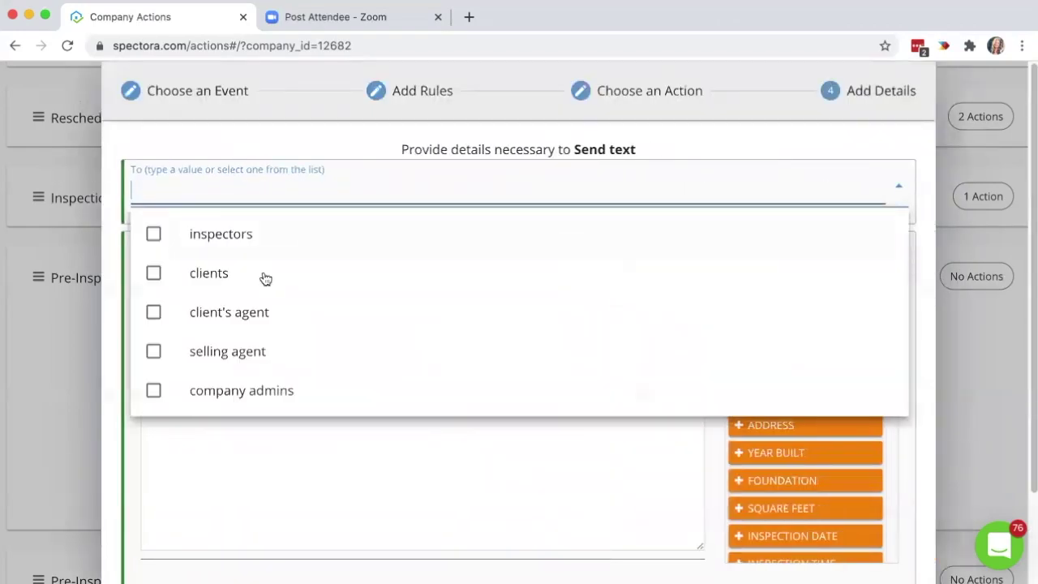
{"action": "left_click", "coordinate": [262, 275]}
{"action": "left_click", "coordinate": [425, 458]}
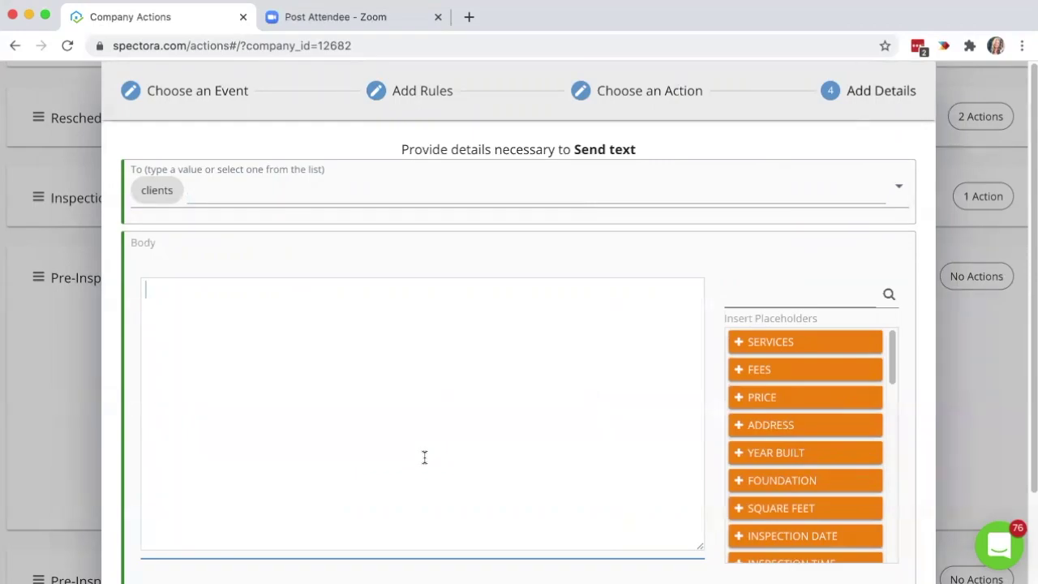
Cancel the text action and collapse the Pre-Inspection: Client group.
{"action": "scroll", "coordinate": [714, 325], "scroll_direction": "down", "scroll_amount": 3}
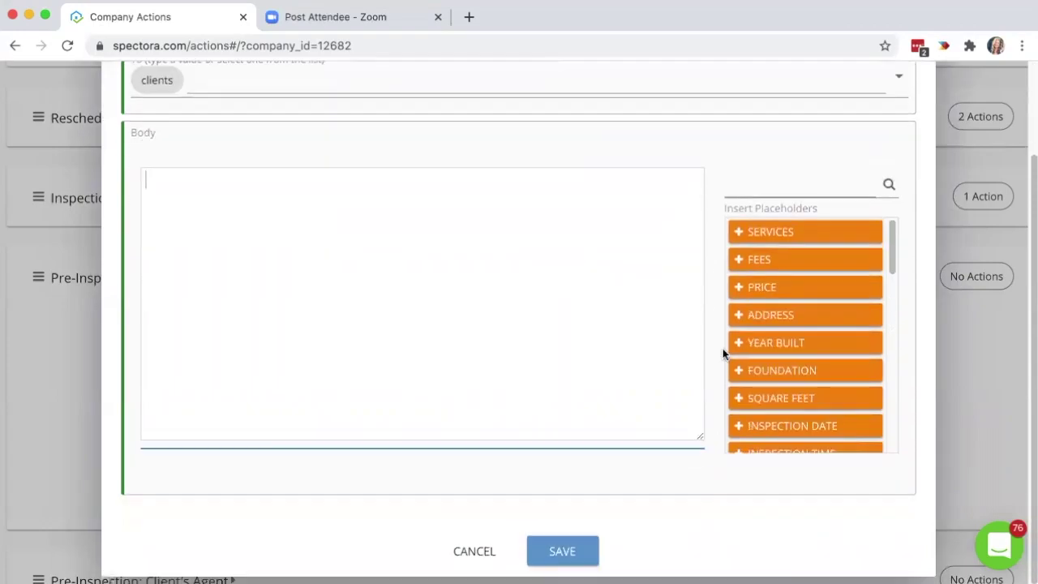
{"action": "left_click", "coordinate": [474, 551]}
{"action": "left_click", "coordinate": [506, 292]}
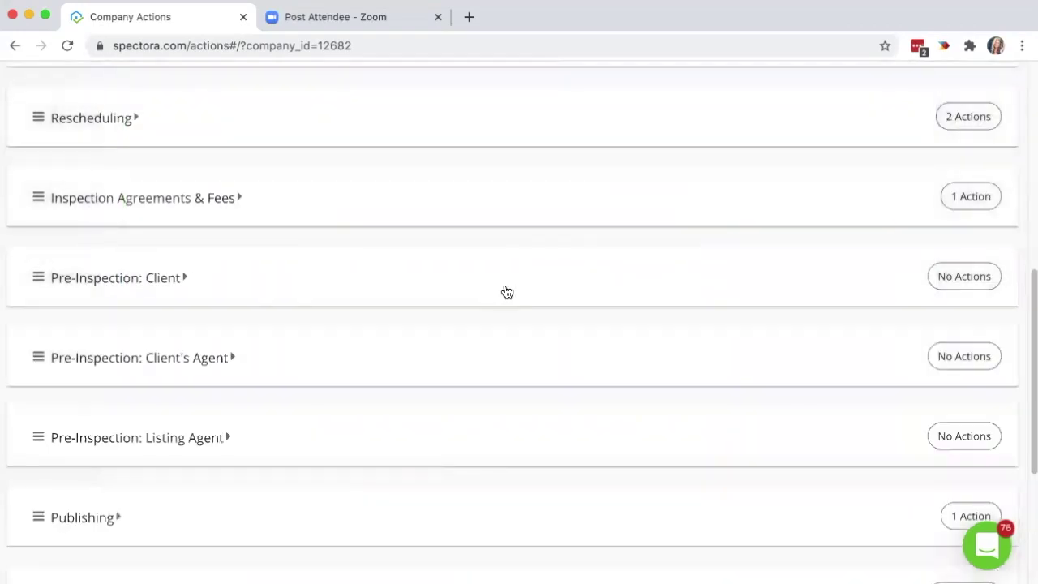
Expand Publishing to show its Report Ready email to the client's agent.
{"action": "scroll", "coordinate": [507, 292], "scroll_direction": "down", "scroll_amount": 2}
{"action": "scroll", "coordinate": [507, 292], "scroll_direction": "down", "scroll_amount": 1}
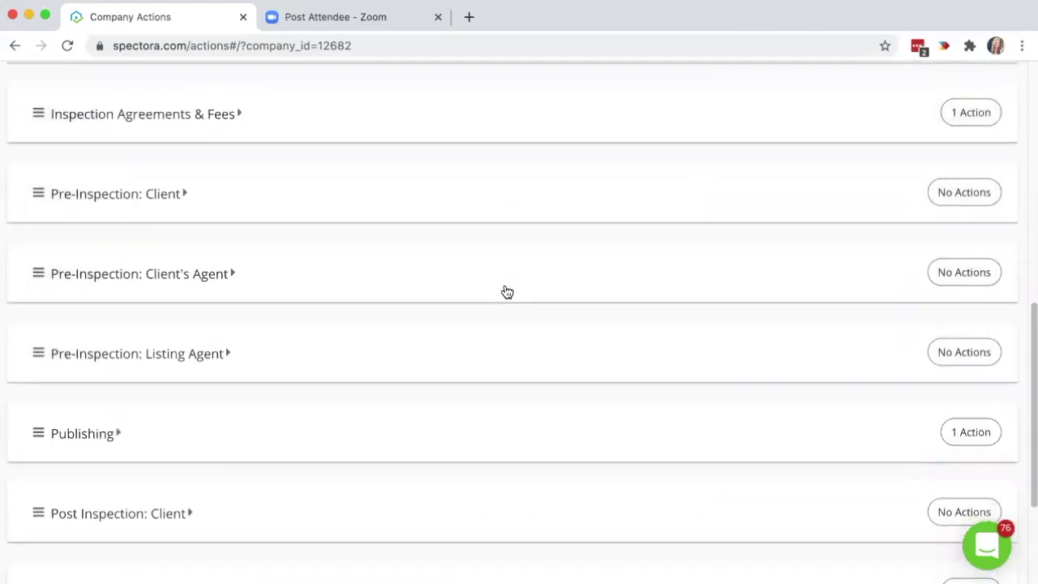
{"action": "scroll", "coordinate": [507, 292], "scroll_direction": "down", "scroll_amount": 2}
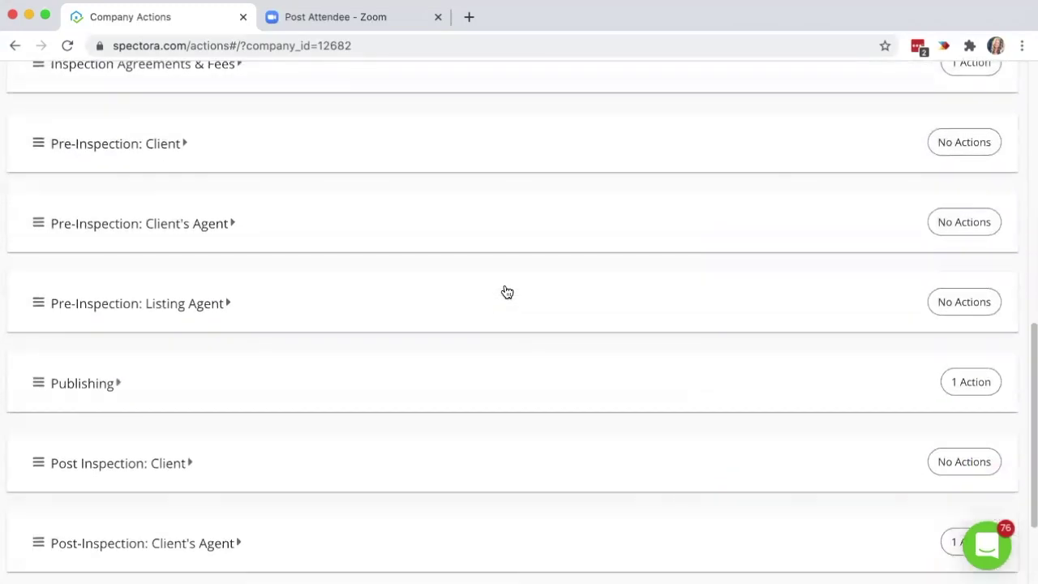
{"action": "left_click", "coordinate": [432, 366]}
{"action": "scroll", "coordinate": [434, 367], "scroll_direction": "down", "scroll_amount": 3}
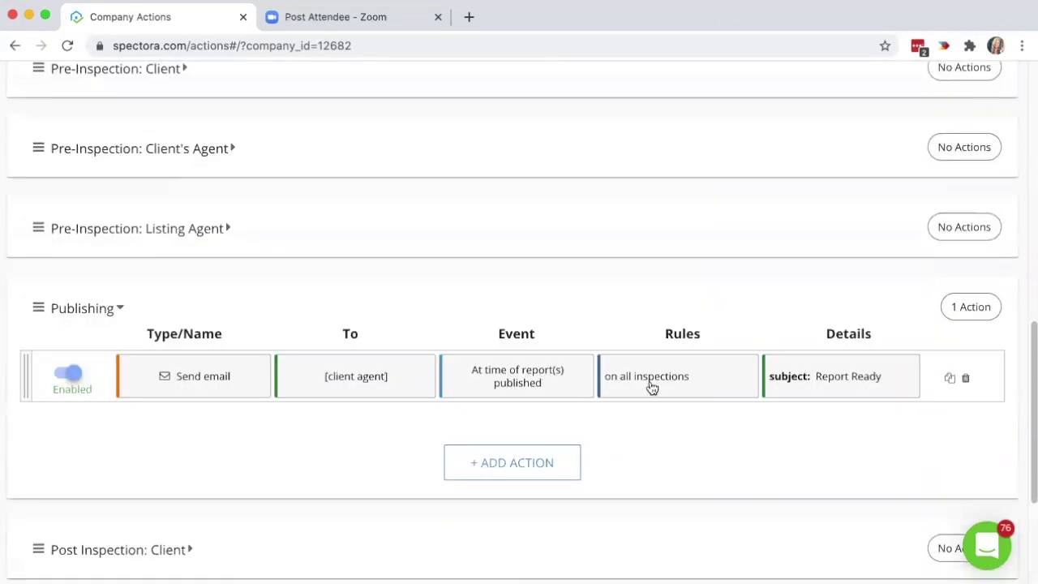
{"action": "scroll", "coordinate": [695, 408], "scroll_direction": "down", "scroll_amount": 1}
{"action": "scroll", "coordinate": [695, 408], "scroll_direction": "down", "scroll_amount": 1}
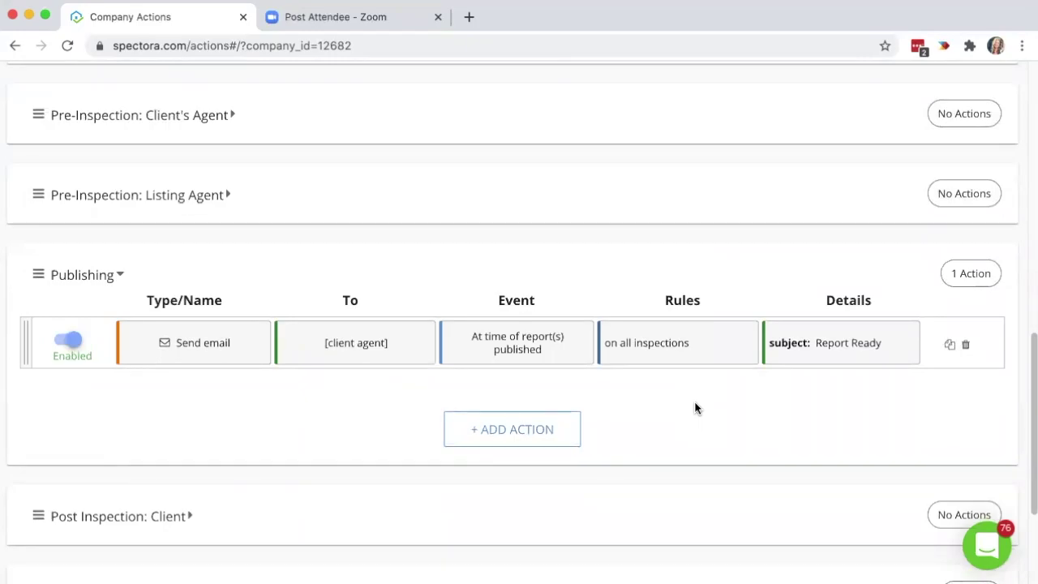
Start a new Publishing action triggered on Report(s) Published.
{"action": "left_click", "coordinate": [536, 429]}
{"action": "left_click", "coordinate": [244, 249]}
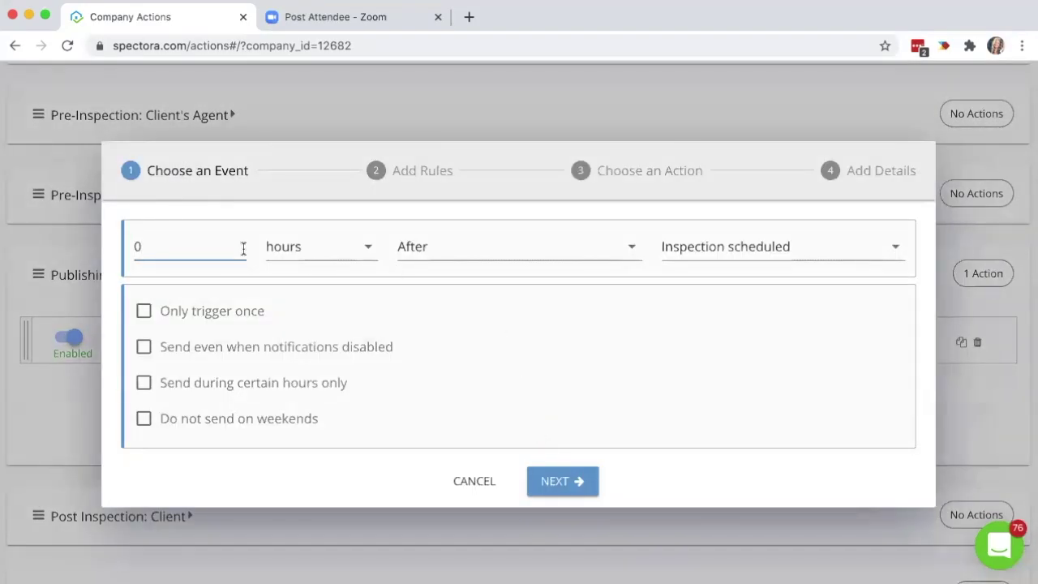
{"action": "left_click", "coordinate": [721, 255]}
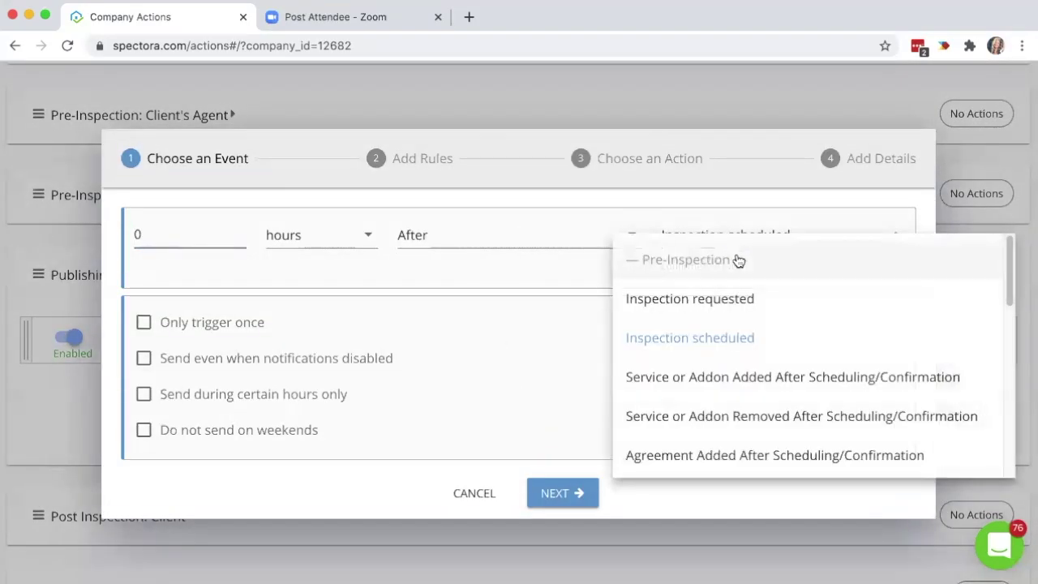
{"action": "scroll", "coordinate": [1005, 308], "scroll_direction": "down", "scroll_amount": 6}
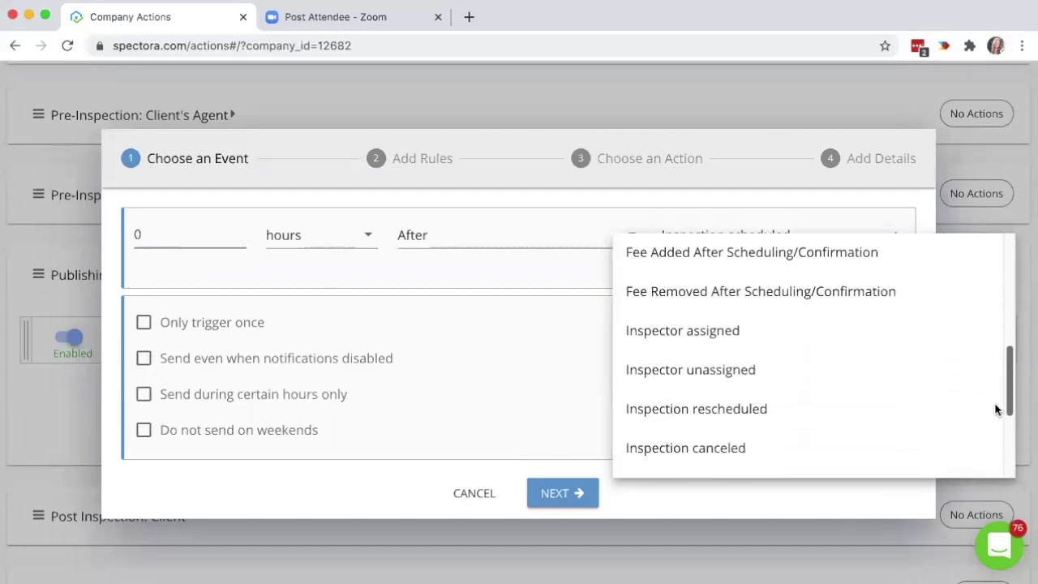
{"action": "scroll", "coordinate": [993, 455], "scroll_direction": "down", "scroll_amount": 5}
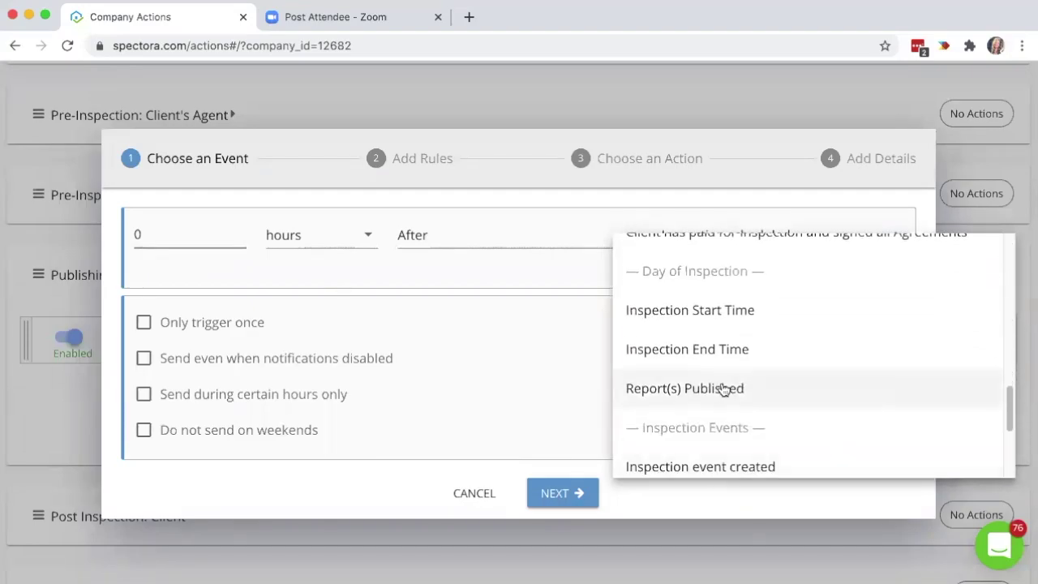
{"action": "left_click", "coordinate": [725, 389]}
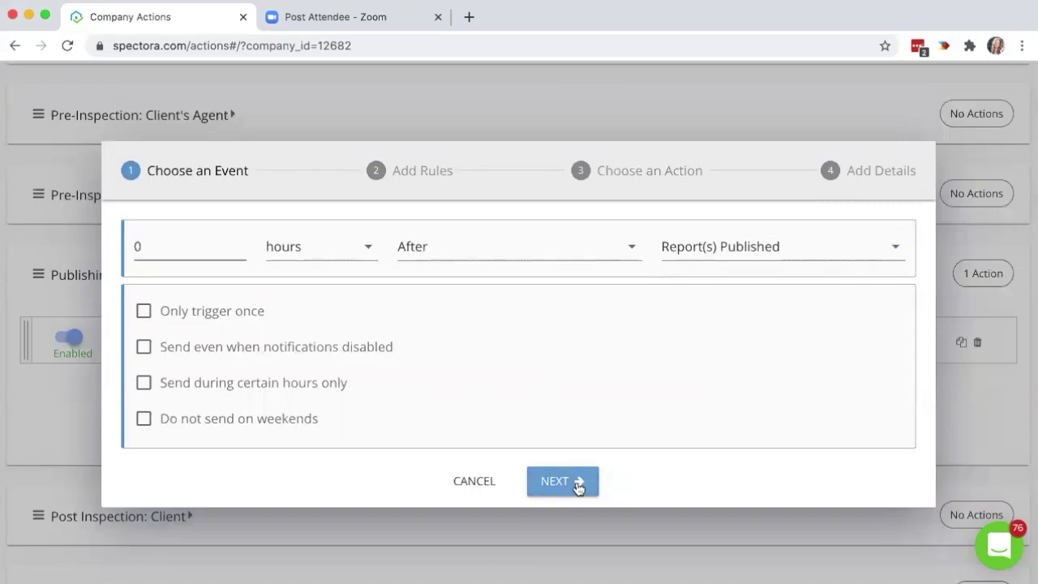
{"action": "left_click", "coordinate": [579, 482]}
Add a rule Has Report name contains 'Water' and proceed to Choose an Action.
{"action": "left_click", "coordinate": [515, 358]}
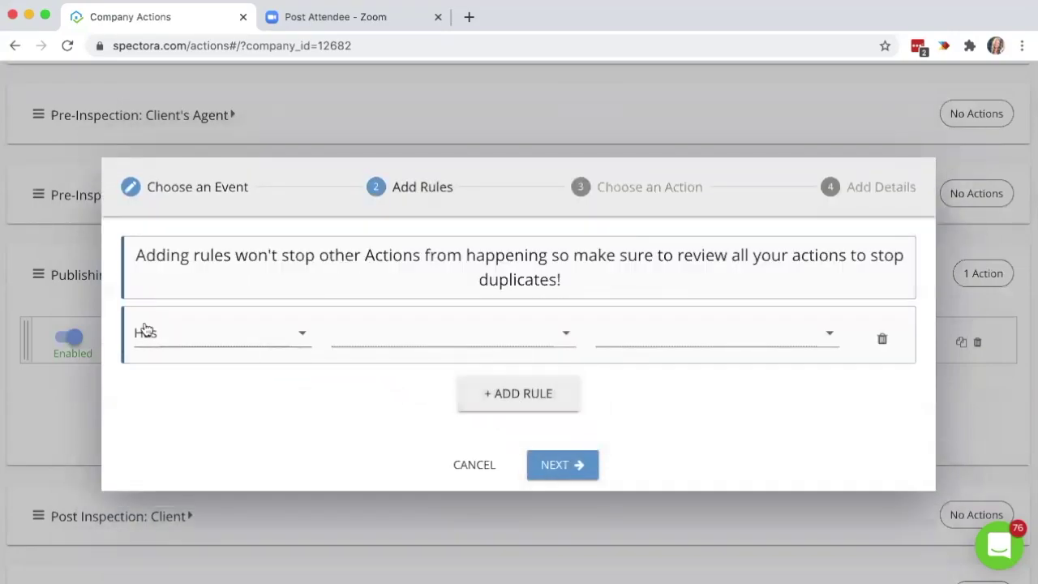
{"action": "left_click", "coordinate": [399, 338]}
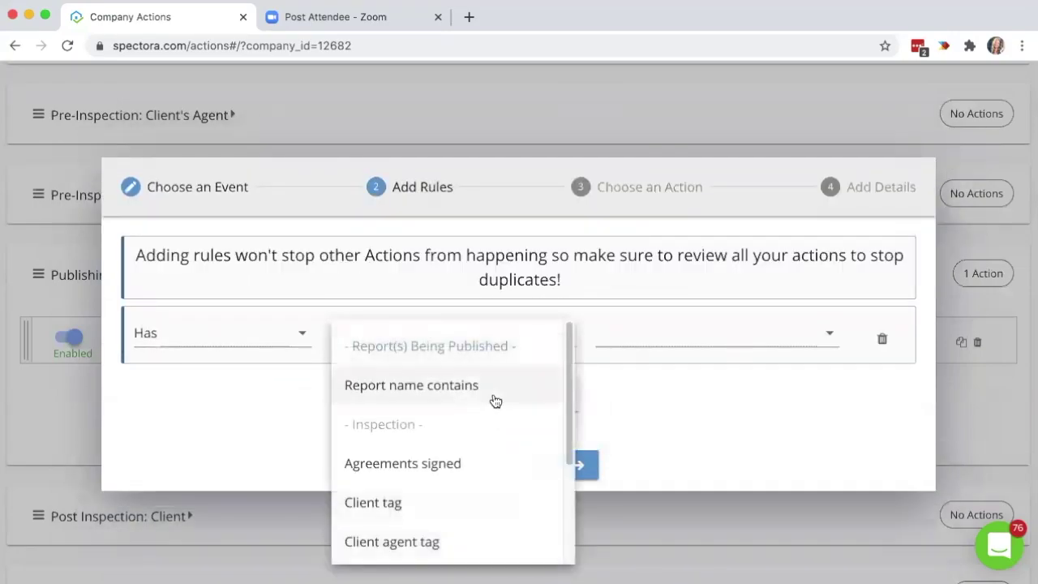
{"action": "left_click", "coordinate": [495, 400]}
{"action": "left_click", "coordinate": [707, 332]}
{"action": "type", "text": "Water"}
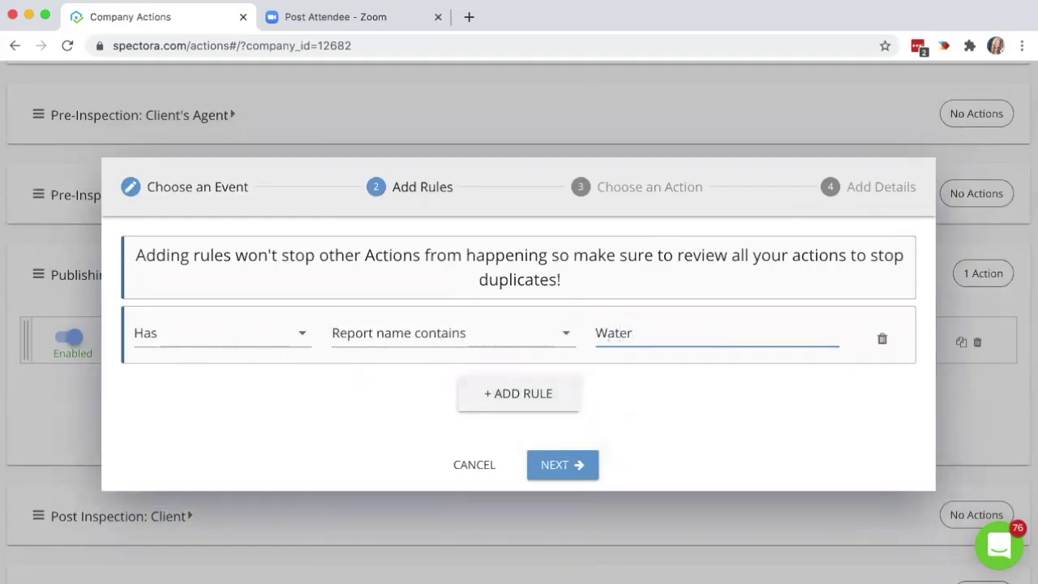
{"action": "left_click_drag", "start_coordinate": [704, 331], "coordinate": [598, 331]}
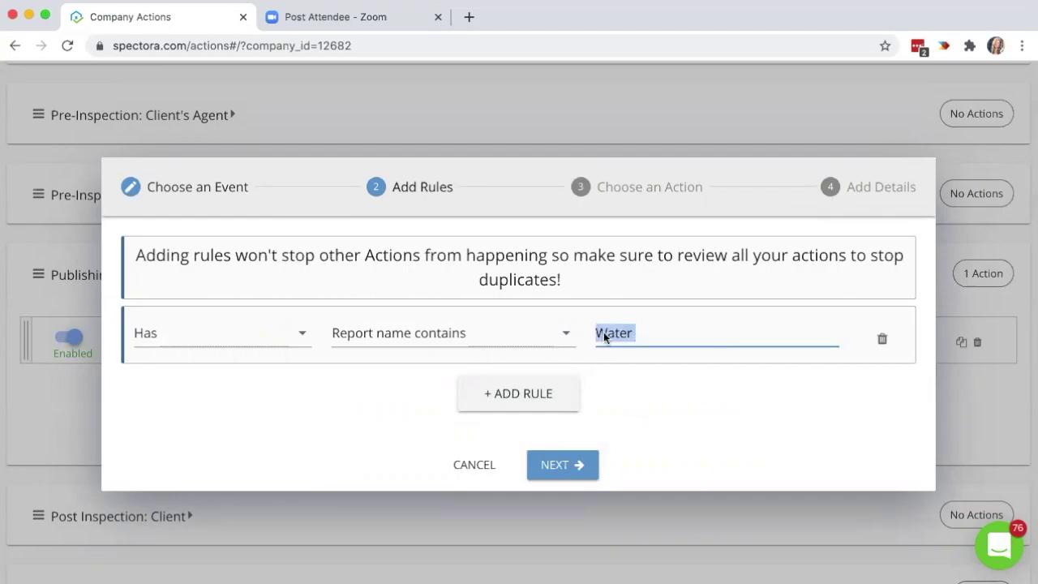
{"action": "left_click", "coordinate": [714, 359]}
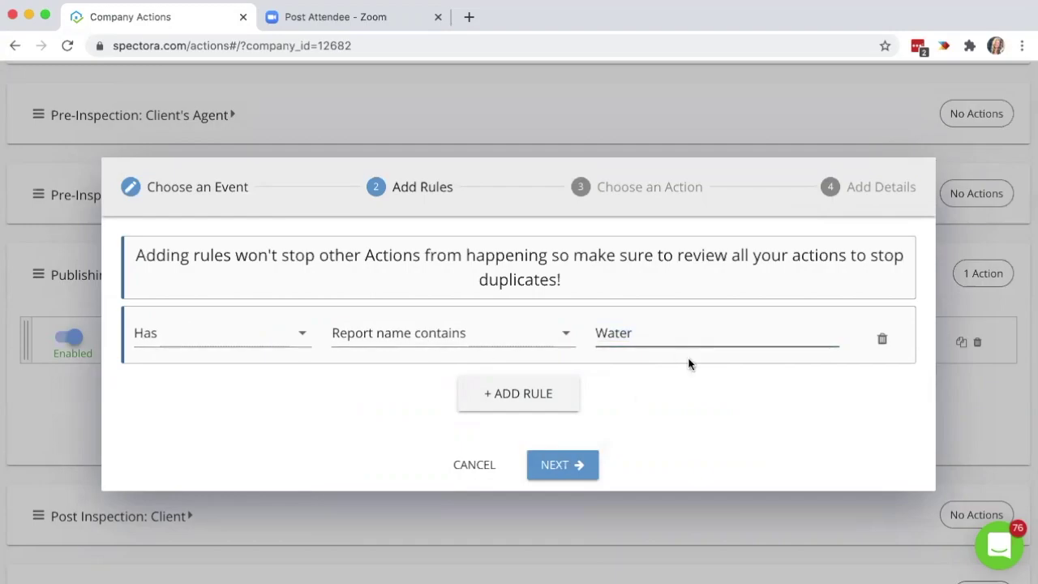
{"action": "left_click", "coordinate": [565, 466]}
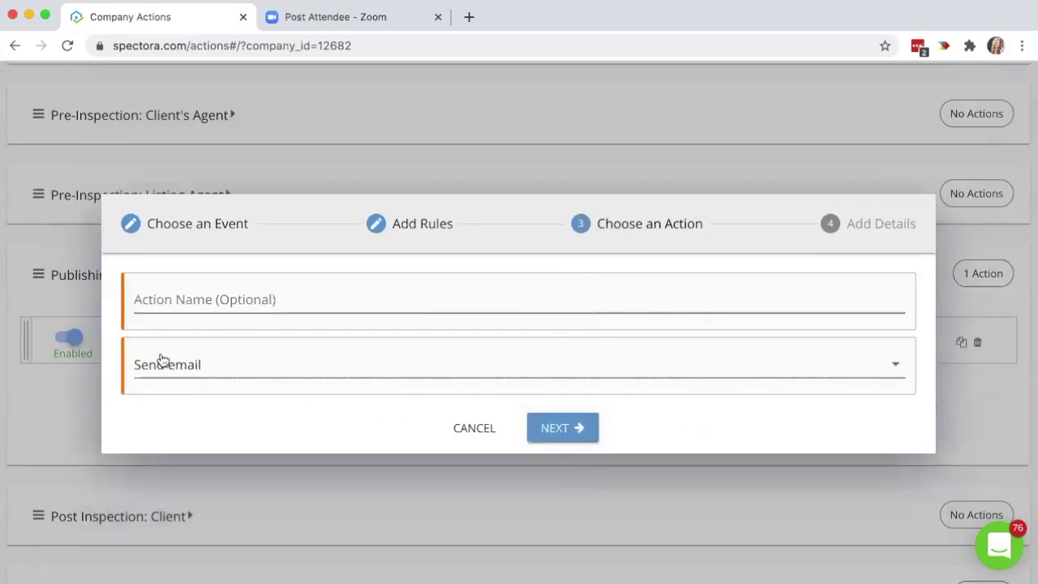
Address the report-published email to the client's agent, then cancel the draft action.
{"action": "left_click", "coordinate": [552, 430]}
{"action": "left_click", "coordinate": [286, 182]}
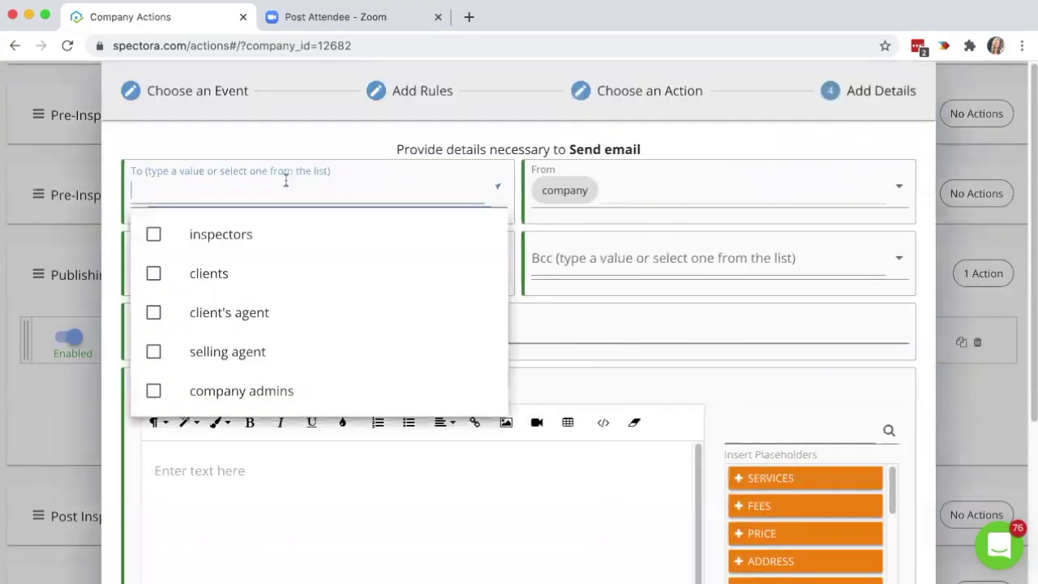
{"action": "left_click", "coordinate": [273, 313]}
{"action": "left_click", "coordinate": [580, 525]}
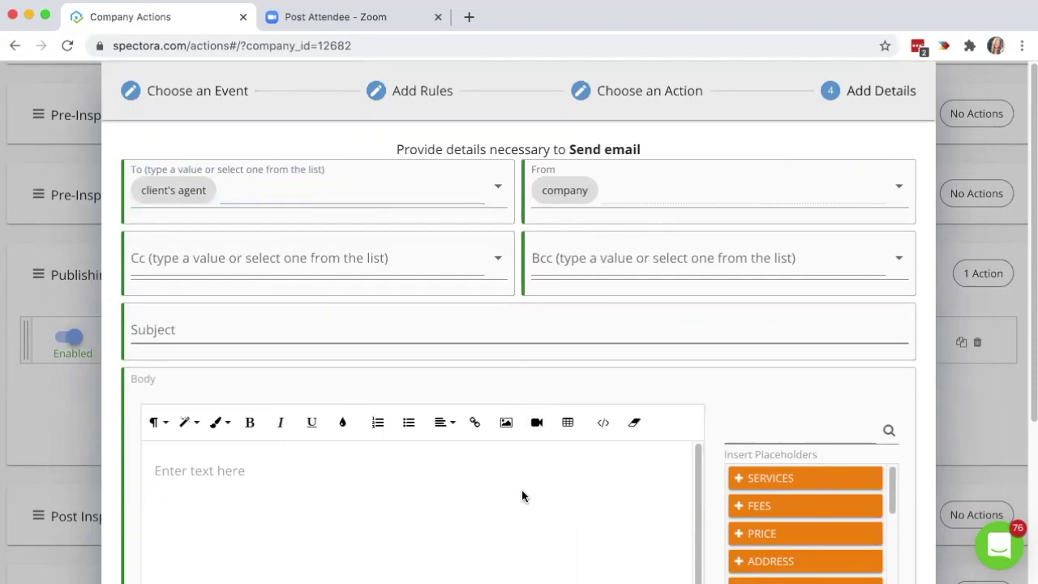
{"action": "scroll", "coordinate": [727, 407], "scroll_direction": "down", "scroll_amount": 3}
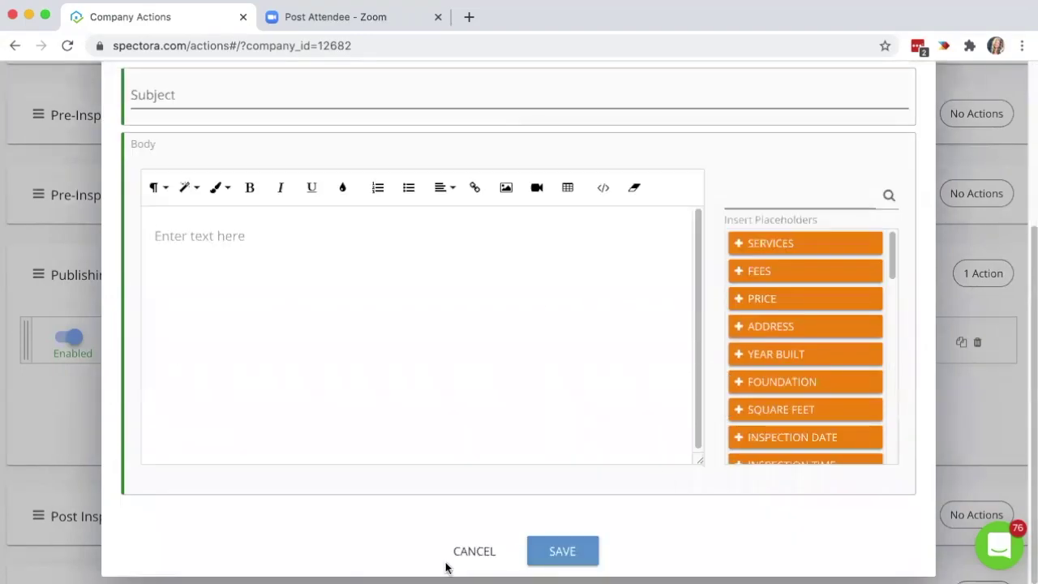
{"action": "left_click", "coordinate": [473, 552]}
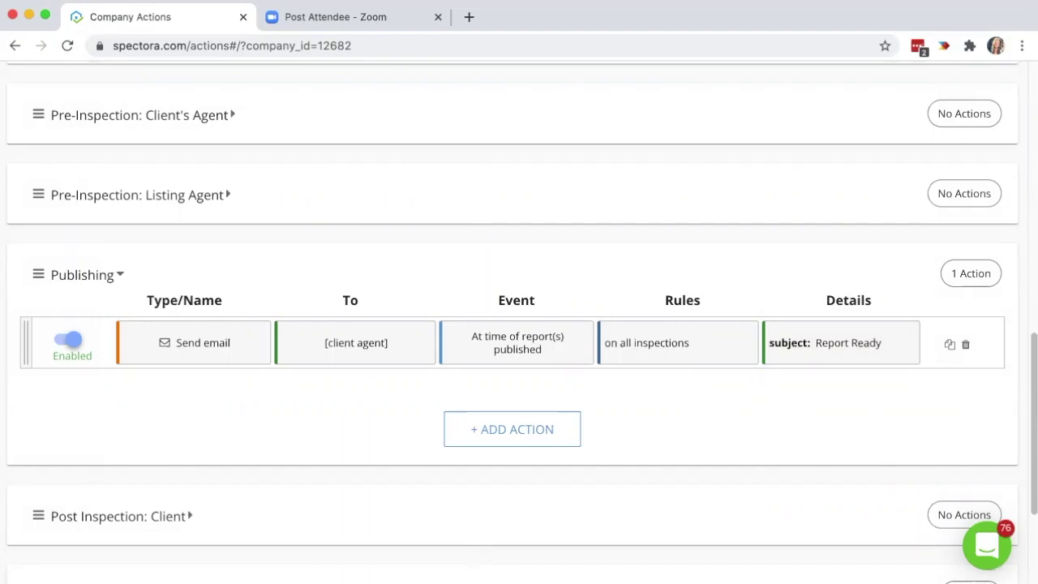
Create a new Publishing action triggered by Report Attachment Added After Scheduling/Confirmation and continue to rules.
{"action": "left_click", "coordinate": [523, 436]}
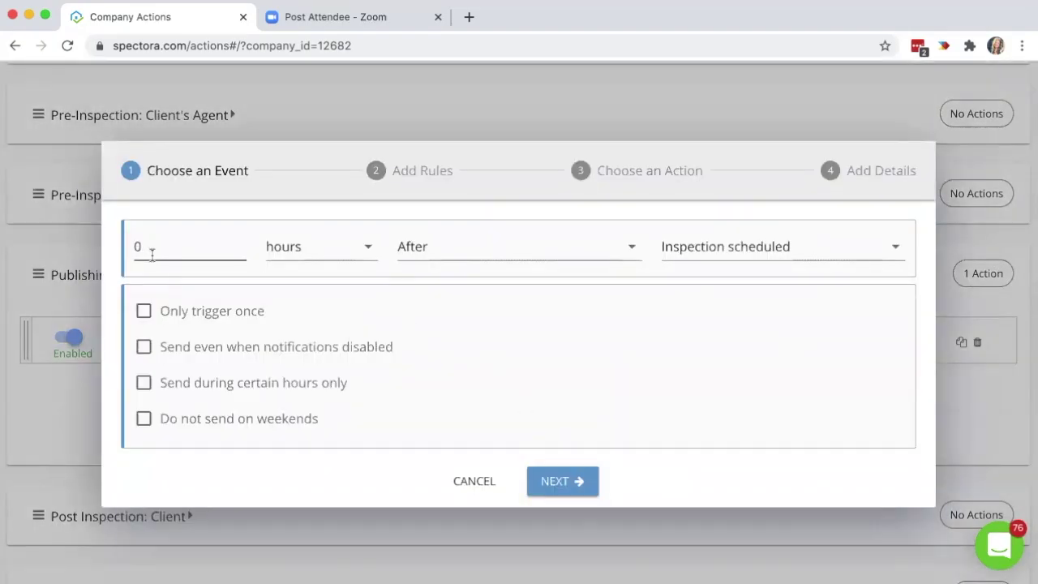
{"action": "left_click", "coordinate": [774, 257]}
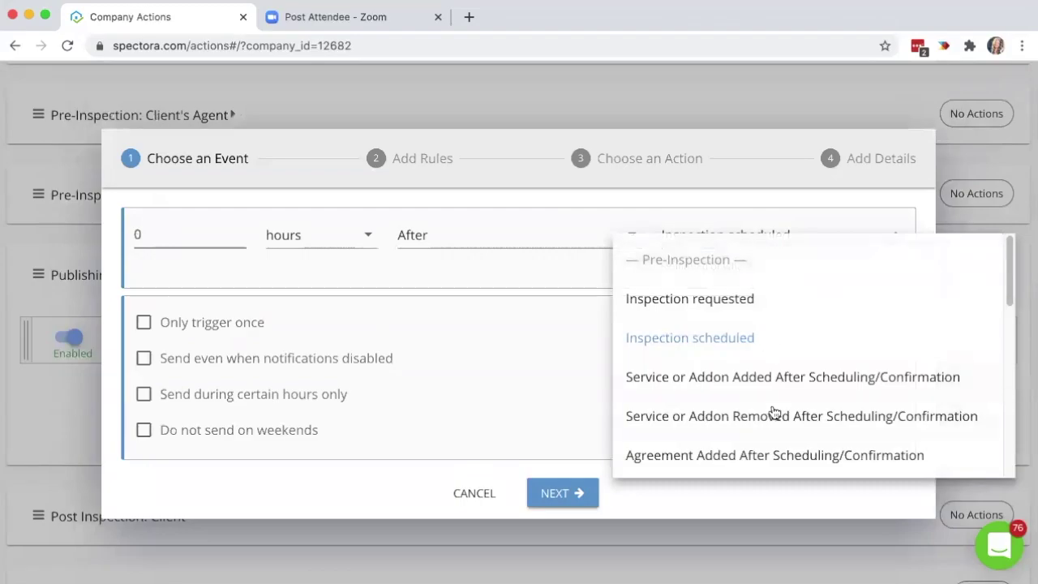
{"action": "scroll", "coordinate": [770, 415], "scroll_direction": "down", "scroll_amount": 3}
{"action": "scroll", "coordinate": [774, 413], "scroll_direction": "down", "scroll_amount": 1}
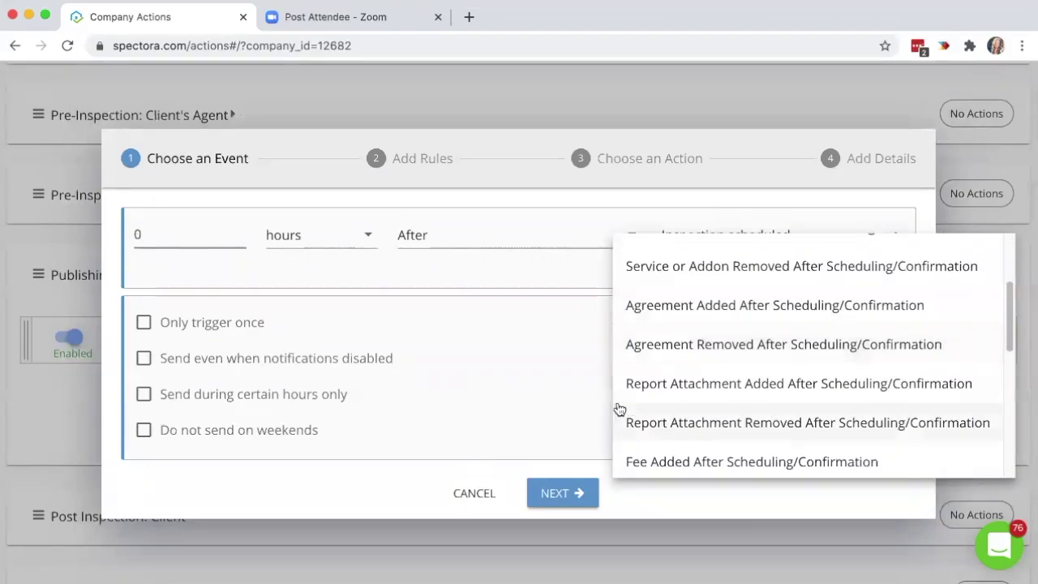
{"action": "left_click", "coordinate": [767, 390]}
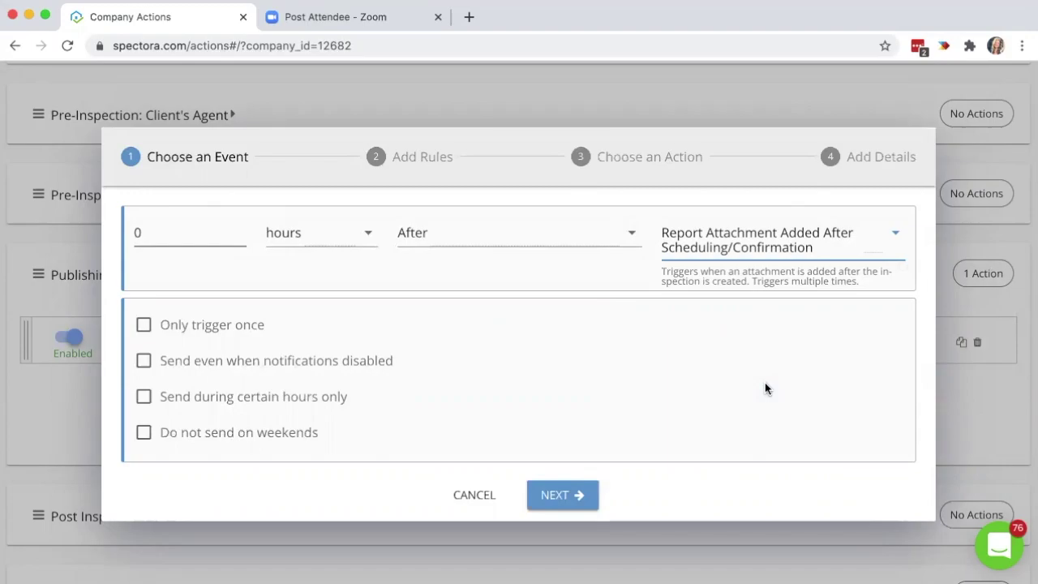
{"action": "left_click", "coordinate": [765, 382]}
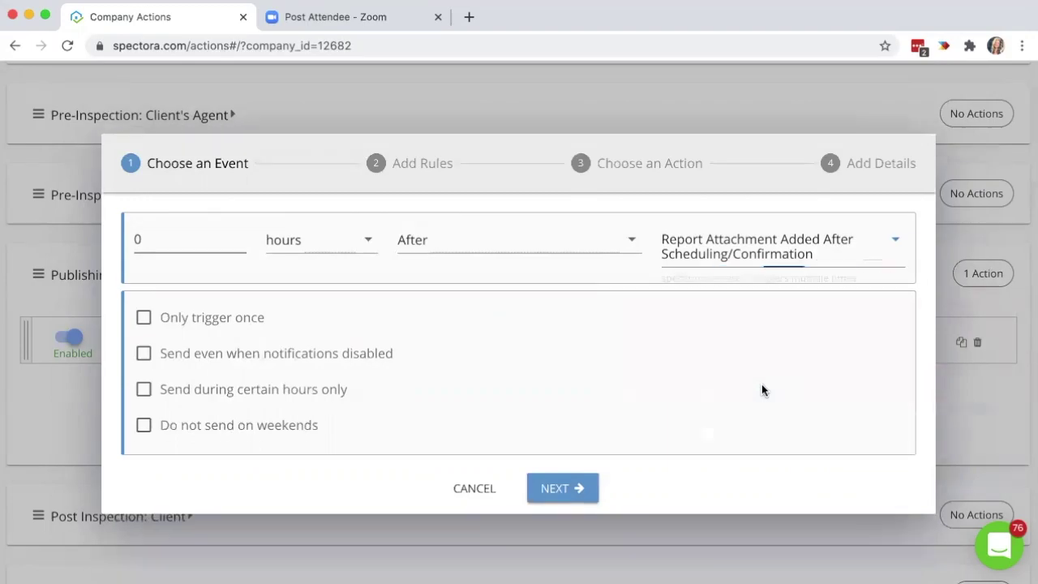
{"action": "left_click", "coordinate": [556, 490]}
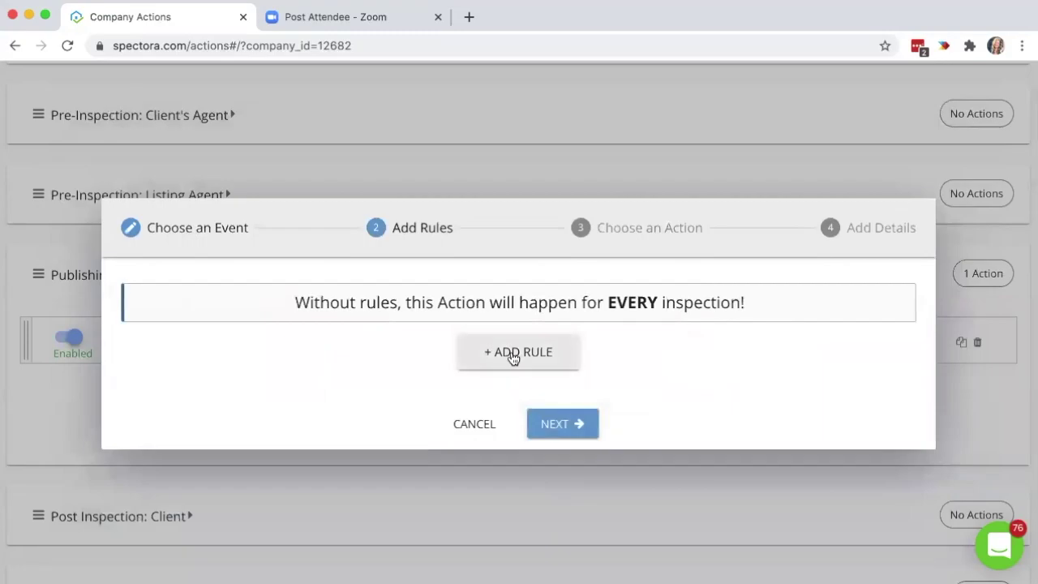
Add a rule: Has report attachment name containing 'Radon'.
{"action": "left_click", "coordinate": [512, 353]}
{"action": "left_click", "coordinate": [259, 337]}
{"action": "left_click", "coordinate": [257, 338]}
{"action": "left_click", "coordinate": [397, 334]}
{"action": "left_click", "coordinate": [394, 387]}
{"action": "left_click", "coordinate": [684, 325]}
{"action": "type", "text": "Radon"}
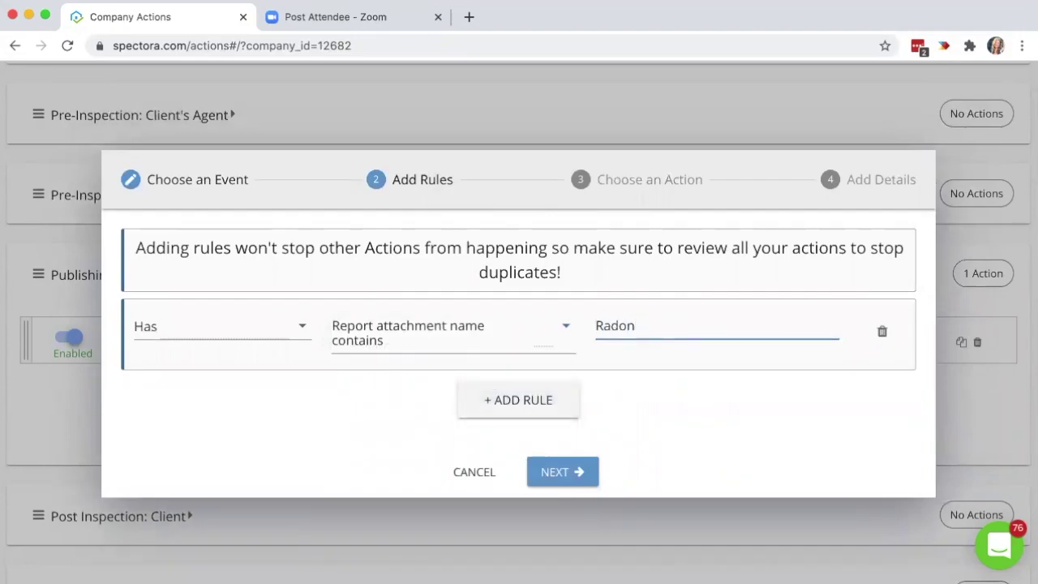
{"action": "left_click", "coordinate": [561, 474]}
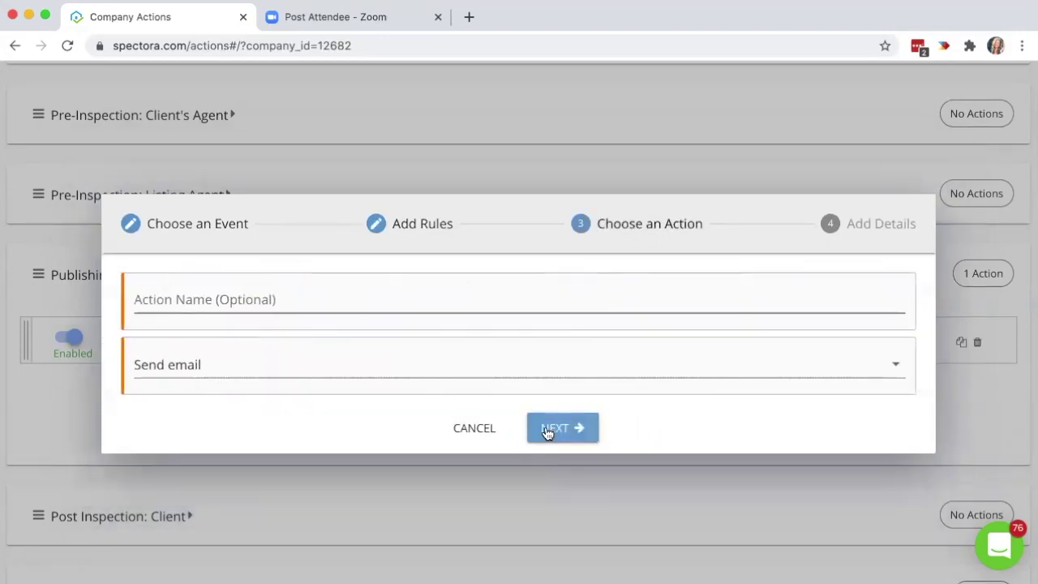
Set the email recipients to clients and the client's agent.
{"action": "left_click", "coordinate": [547, 428]}
{"action": "left_click", "coordinate": [335, 199]}
{"action": "left_click", "coordinate": [294, 275]}
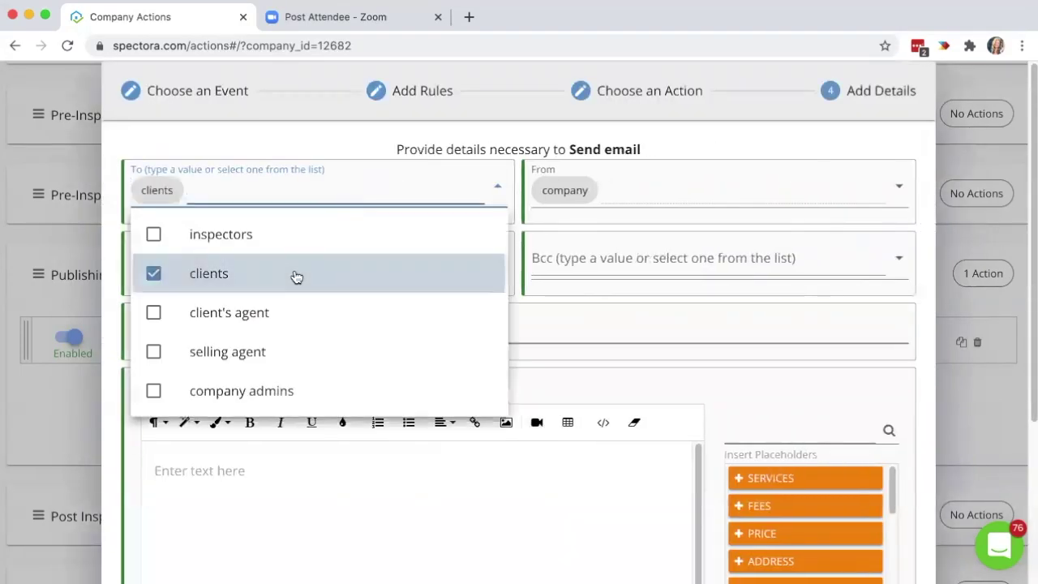
{"action": "left_click", "coordinate": [309, 314]}
{"action": "left_click", "coordinate": [454, 488]}
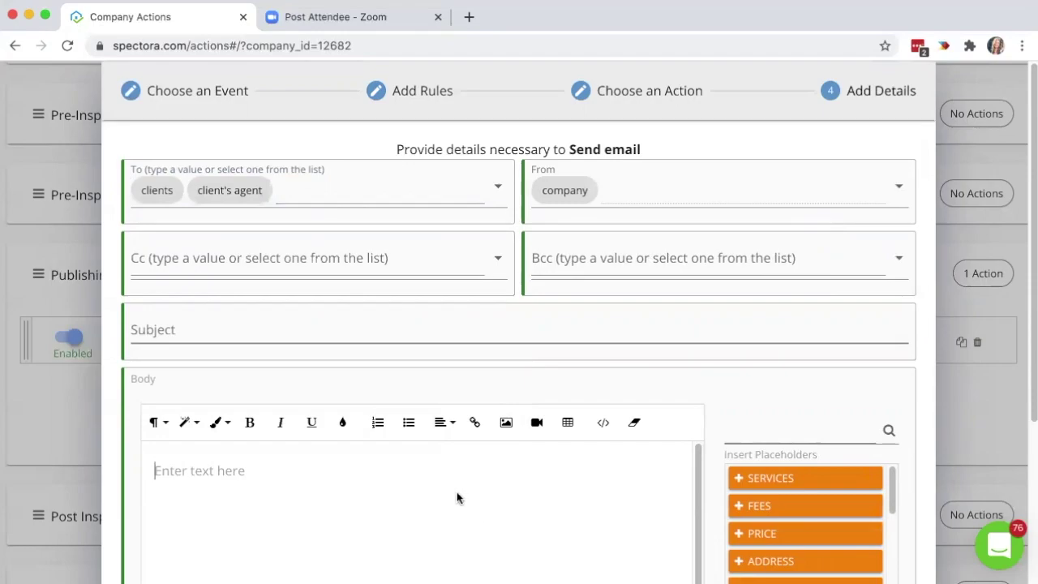
Change the rule's attachment name value to 'Radon Fail', then cancel the new action.
{"action": "left_click", "coordinate": [420, 107]}
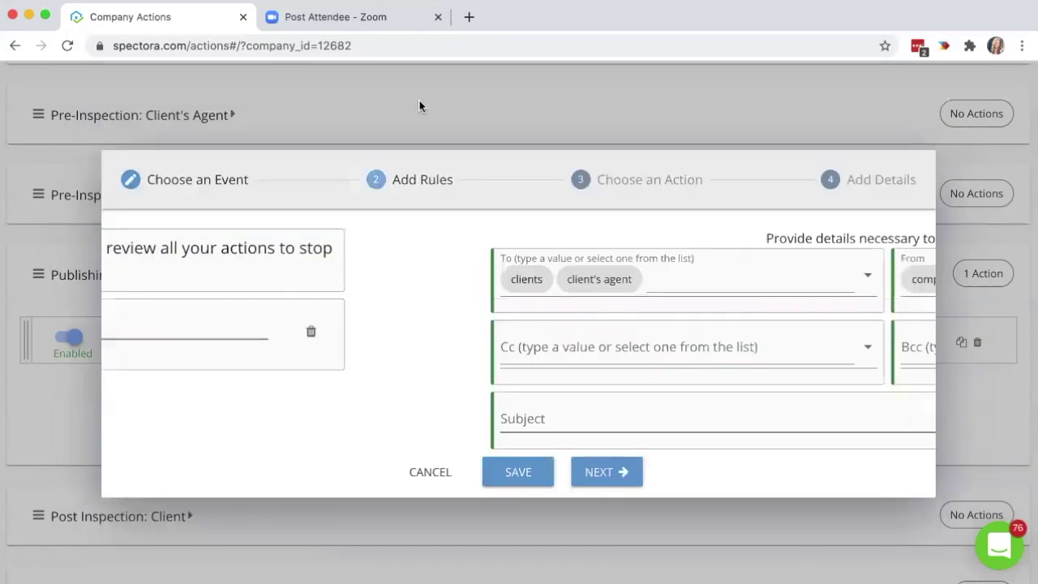
{"action": "left_click", "coordinate": [698, 321]}
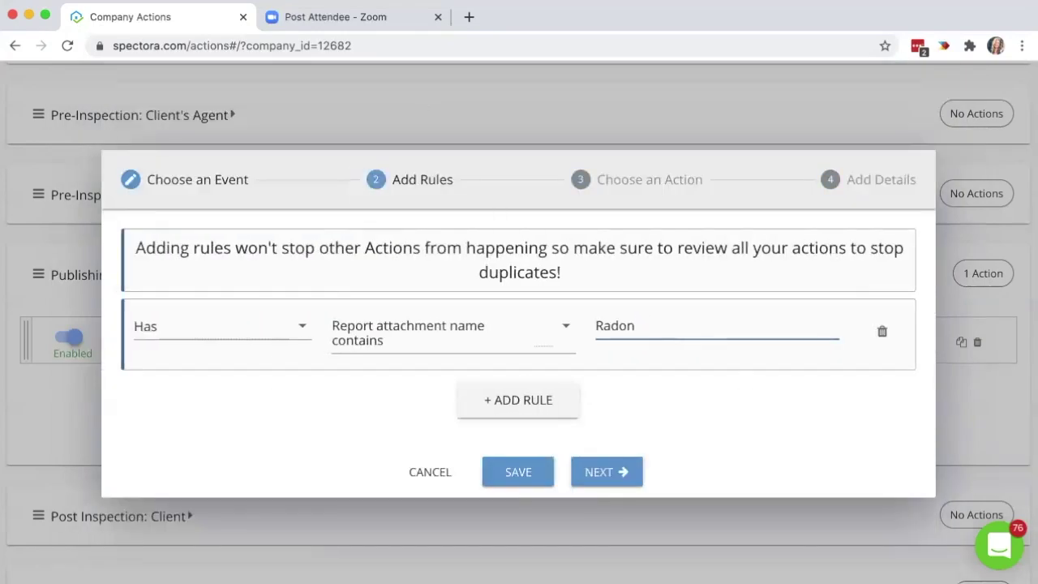
{"action": "type", "text": "Pass"}
{"action": "key", "text": "BackSpace"}
{"action": "key", "text": "BackSpace"}
{"action": "key", "text": "BackSpace"}
{"action": "key", "text": "BackSpace"}
{"action": "key", "text": "BackSpace"}
{"action": "type", "text": "FD"}
{"action": "key", "text": "BackSpace"}
{"action": "type", "text": "ail"}
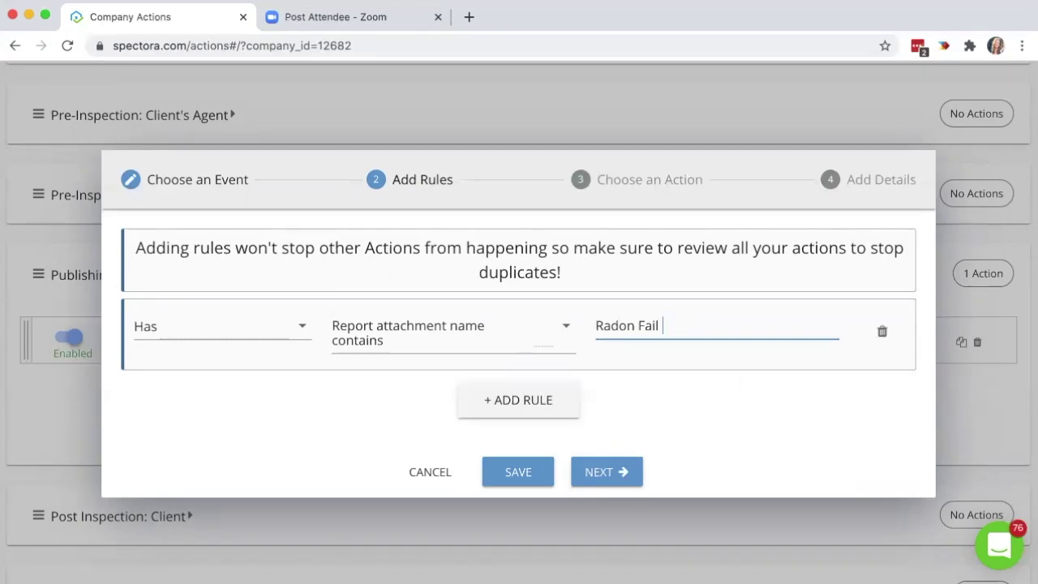
{"action": "left_click_drag", "start_coordinate": [698, 327], "coordinate": [602, 325]}
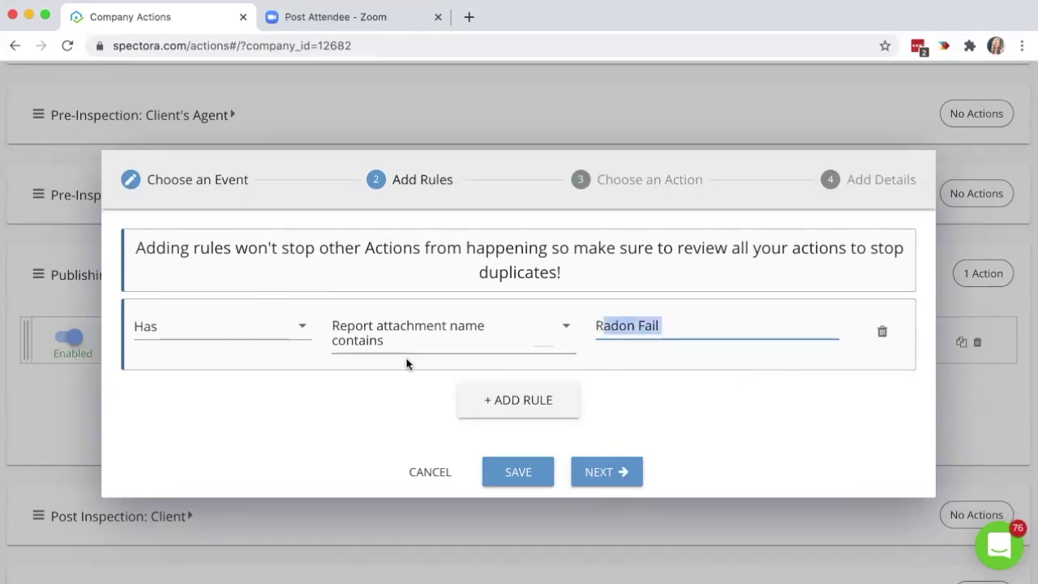
{"action": "left_click_drag", "start_coordinate": [666, 325], "coordinate": [563, 325]}
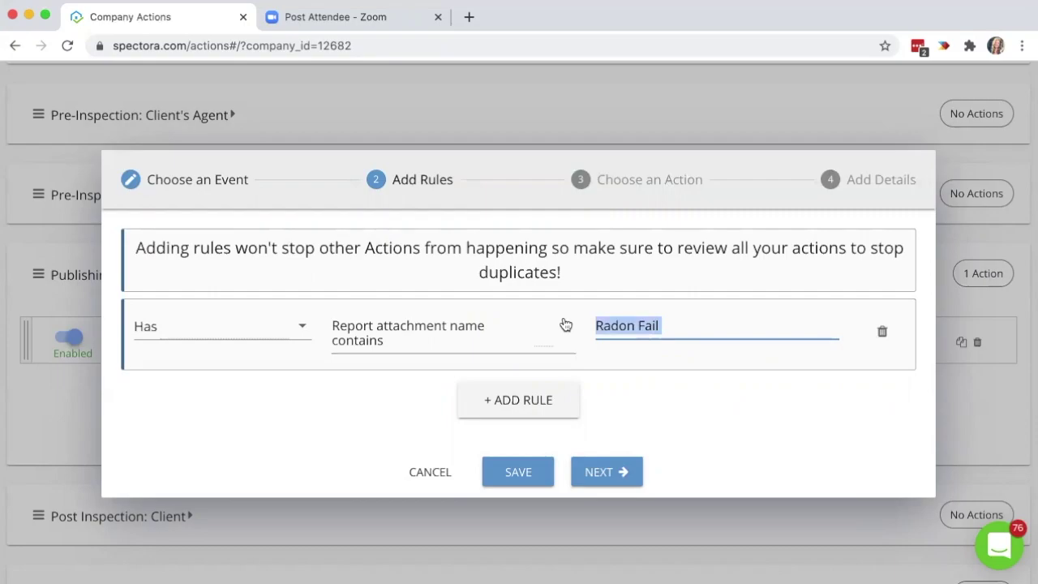
{"action": "left_click", "coordinate": [736, 400]}
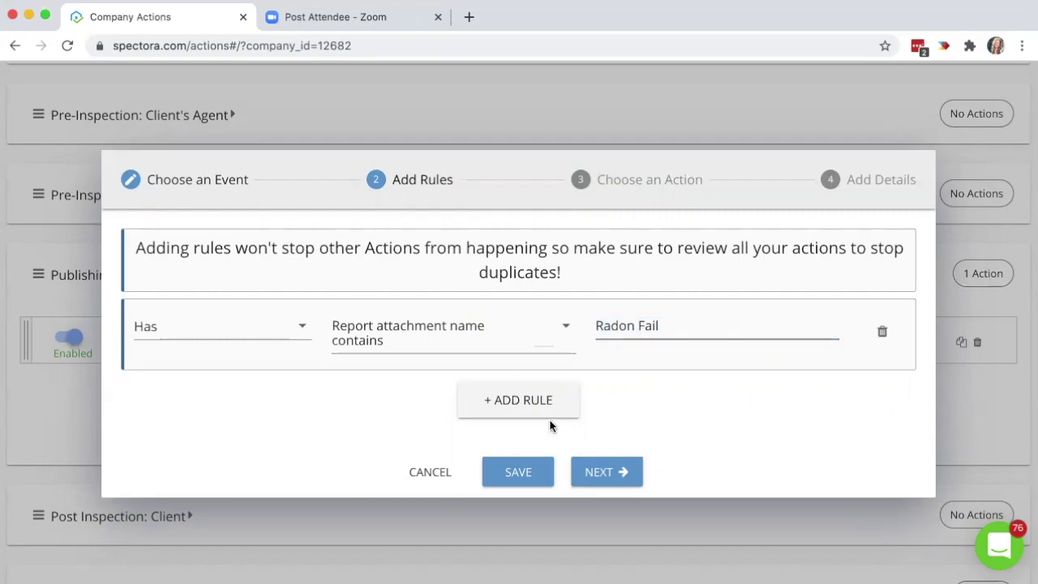
{"action": "left_click", "coordinate": [423, 472]}
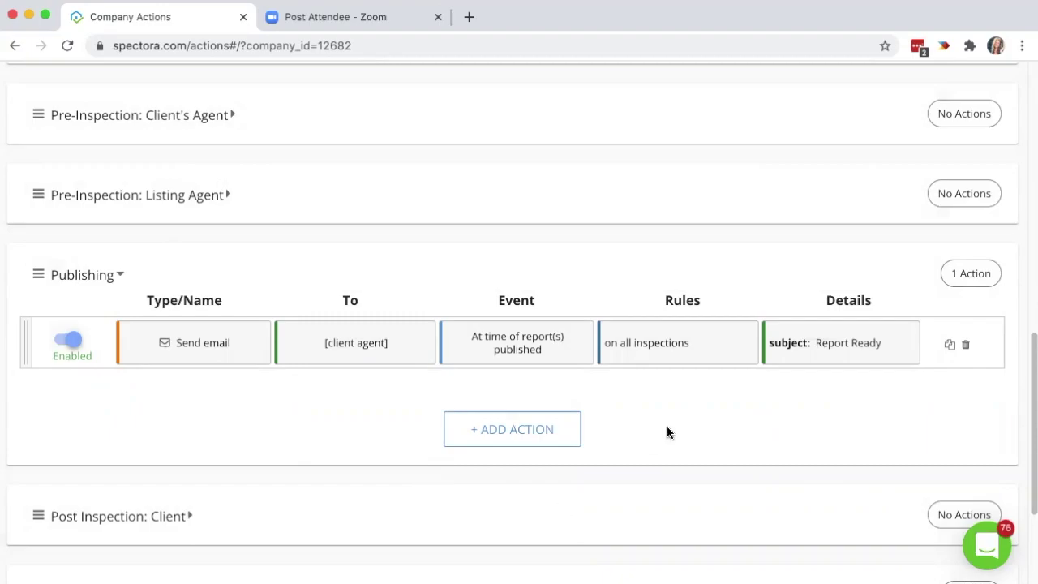
Look over the Agents table and the Clients list on Contacts, then return to Actions.
{"action": "scroll", "coordinate": [667, 430], "scroll_direction": "up", "scroll_amount": 1}
{"action": "scroll", "coordinate": [667, 427], "scroll_direction": "up", "scroll_amount": 10}
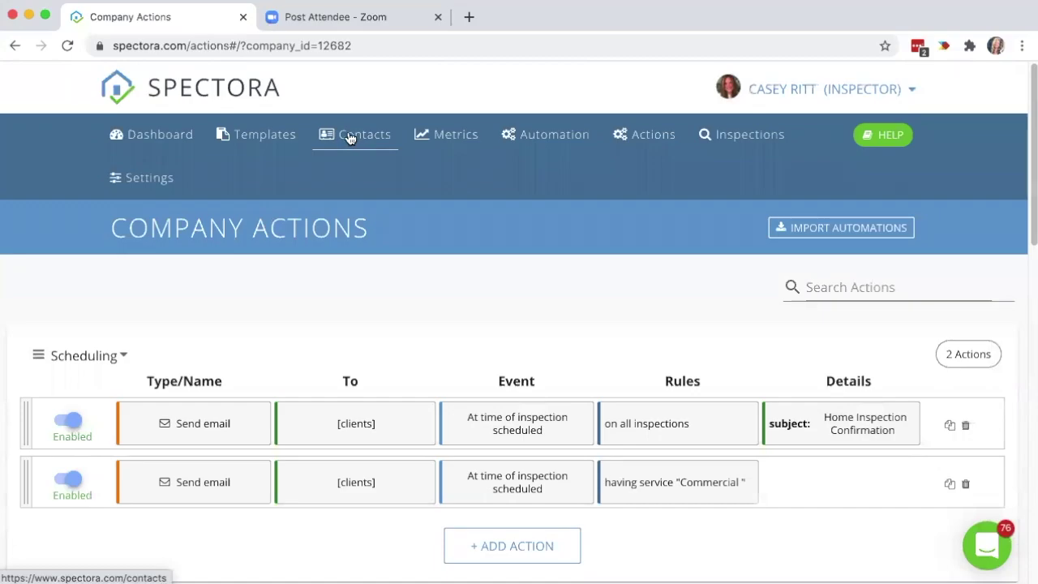
{"action": "left_click", "coordinate": [351, 138]}
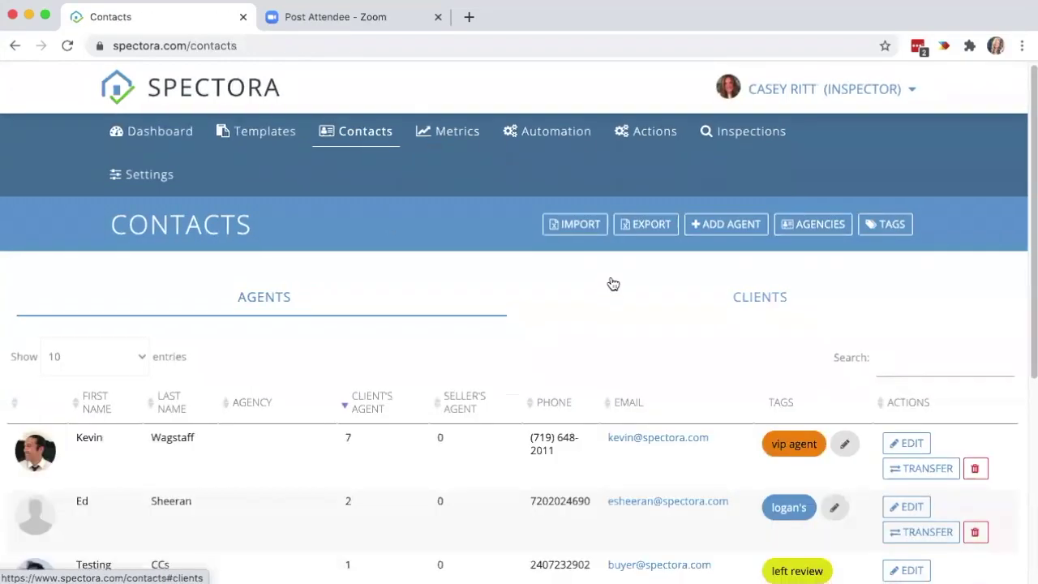
{"action": "scroll", "coordinate": [610, 282], "scroll_direction": "down", "scroll_amount": 3}
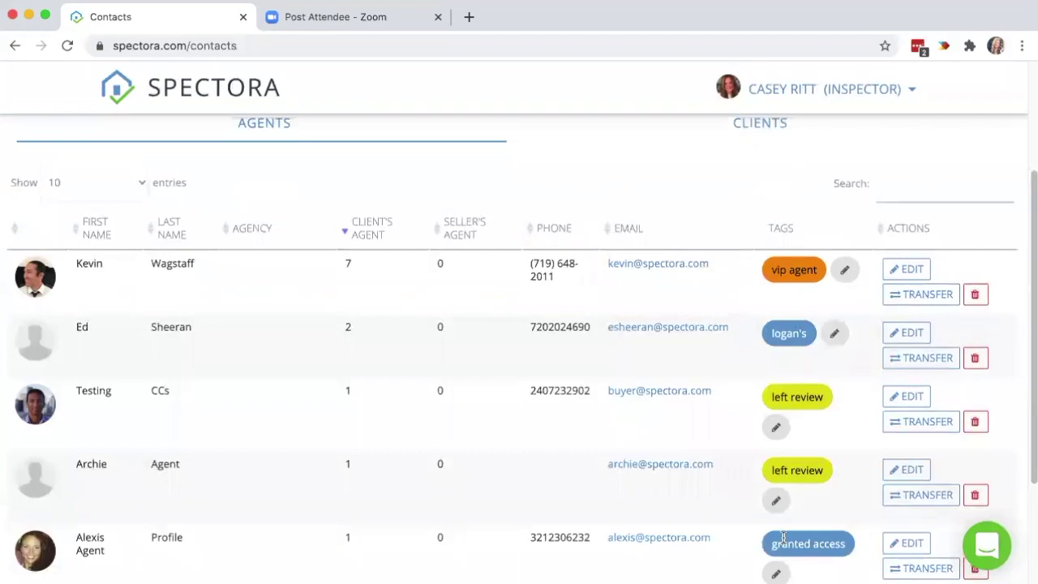
{"action": "scroll", "coordinate": [463, 273], "scroll_direction": "up", "scroll_amount": 1}
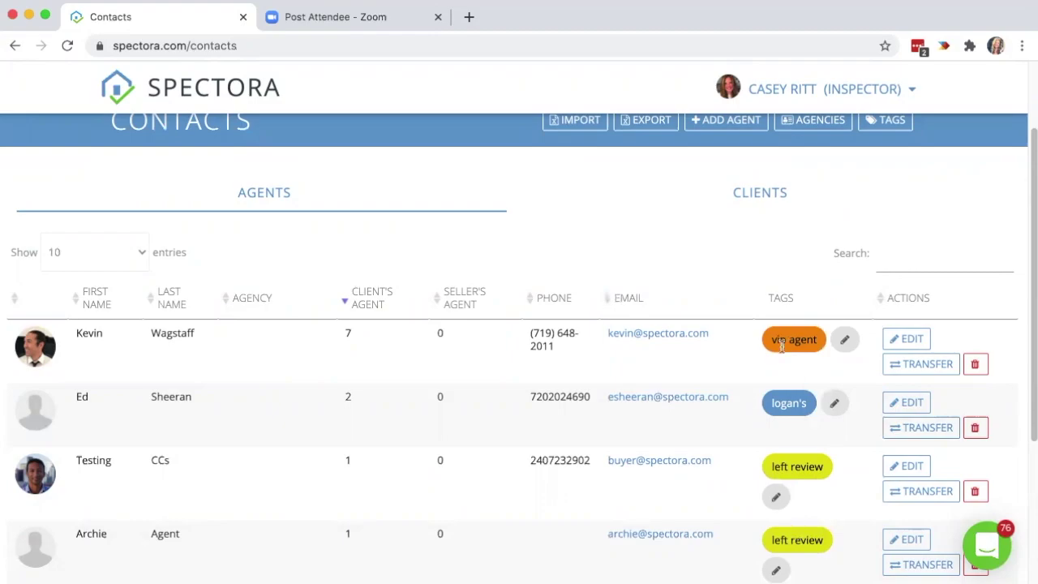
{"action": "left_click", "coordinate": [769, 195]}
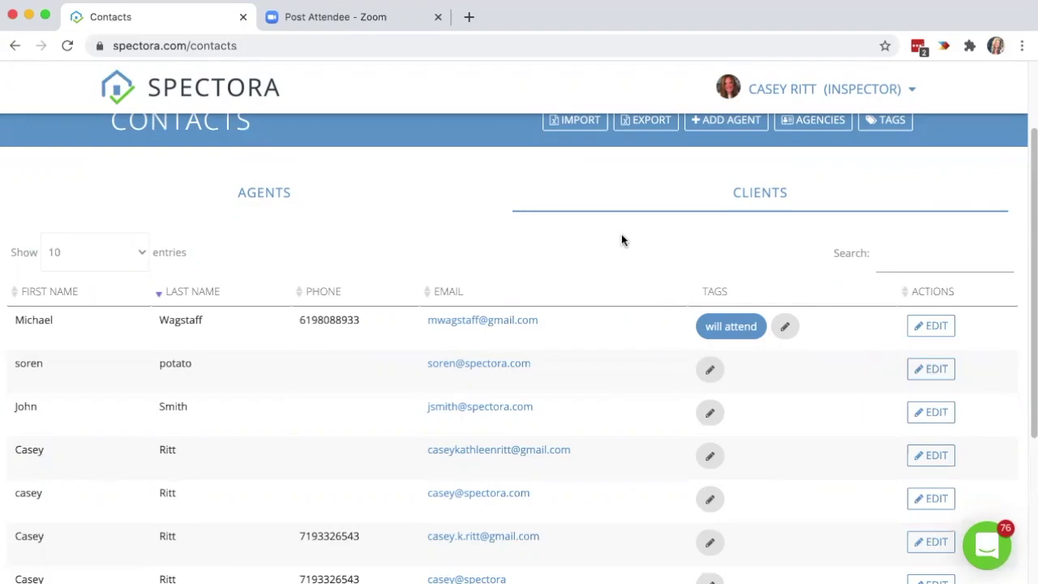
{"action": "scroll", "coordinate": [622, 233], "scroll_direction": "up", "scroll_amount": 2}
{"action": "left_click", "coordinate": [639, 134]}
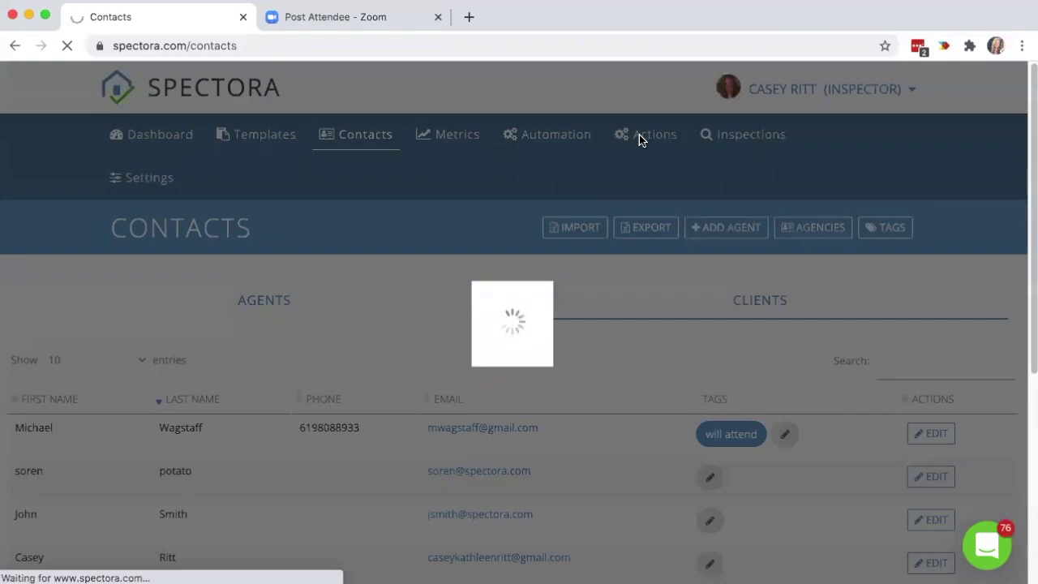
Expand Post-Inspection: Client's Agent to show its Report Viewed by Client's Agent Email.
{"action": "scroll", "coordinate": [500, 401], "scroll_direction": "down", "scroll_amount": 10}
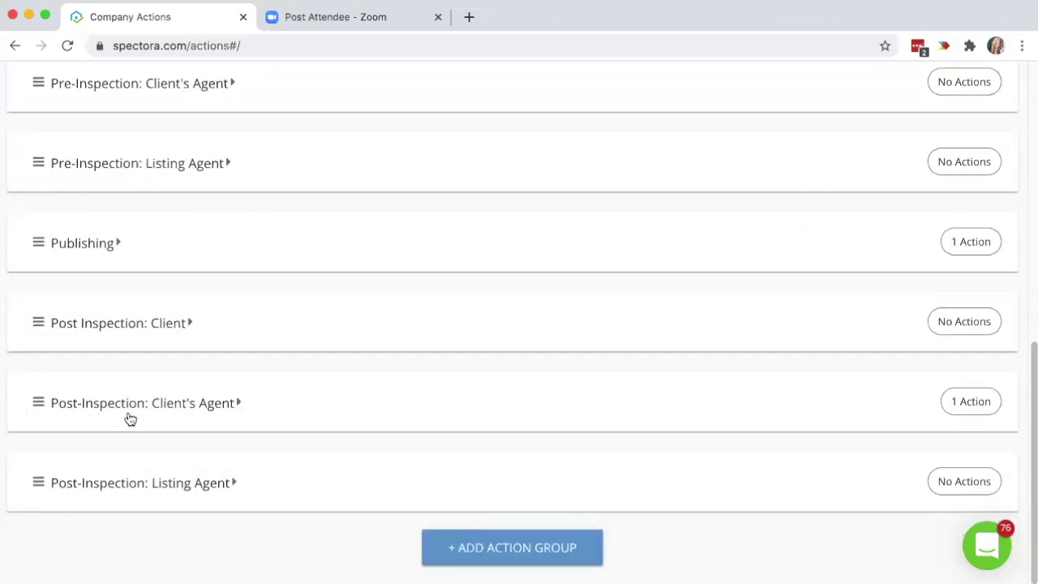
{"action": "left_click", "coordinate": [476, 390]}
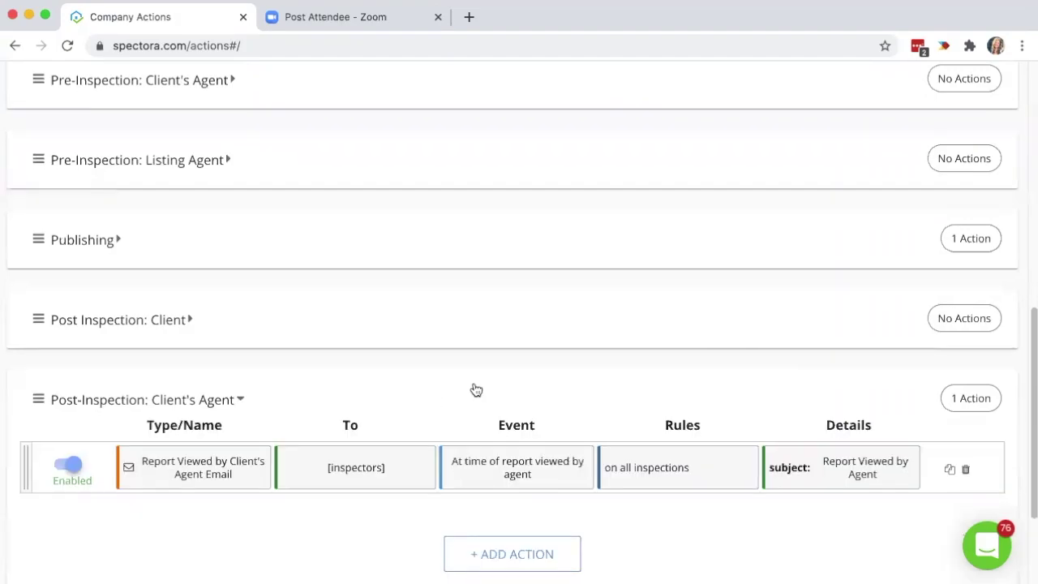
{"action": "scroll", "coordinate": [462, 406], "scroll_direction": "down", "scroll_amount": 2}
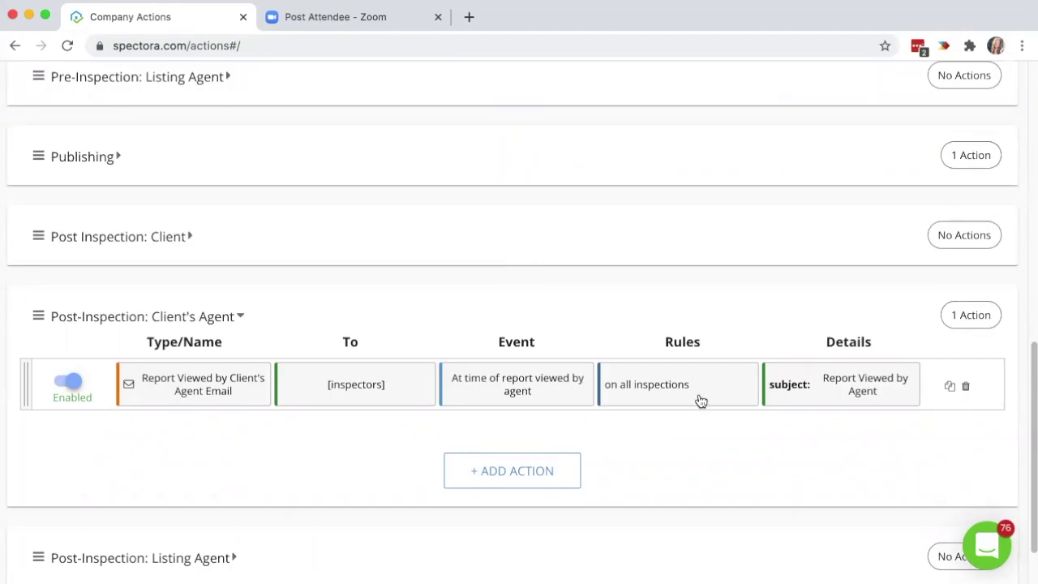
{"action": "left_click", "coordinate": [507, 472]}
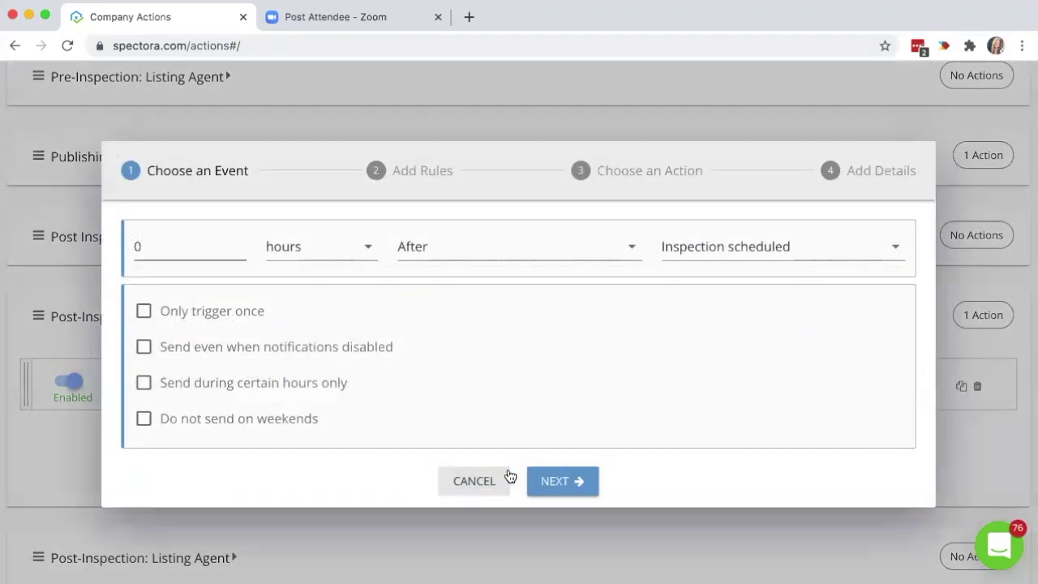
{"action": "left_click", "coordinate": [240, 245]}
{"action": "type", "text": "24"}
{"action": "left_click", "coordinate": [779, 249]}
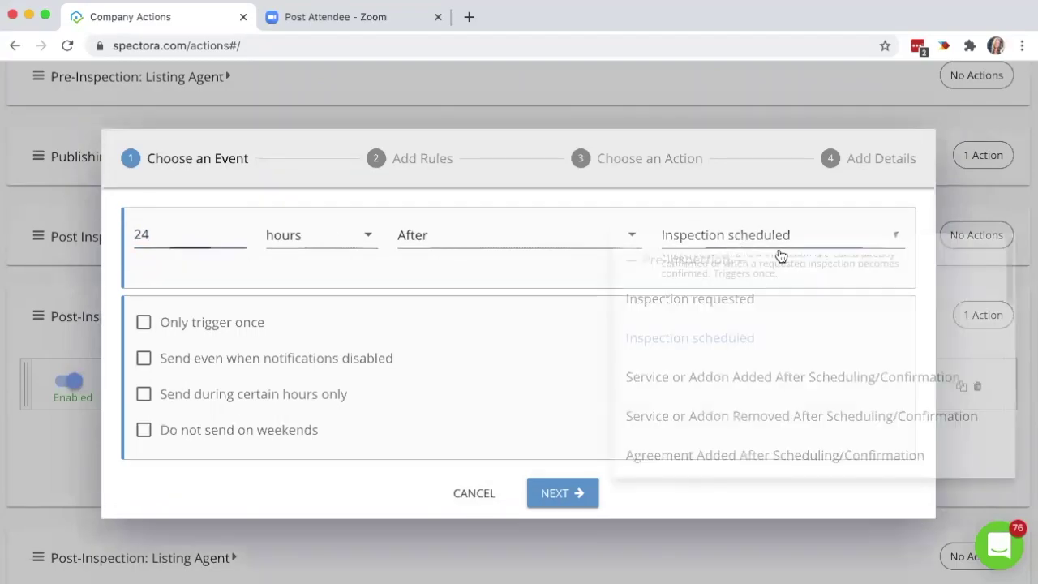
{"action": "scroll", "coordinate": [999, 422], "scroll_direction": "down", "scroll_amount": 5}
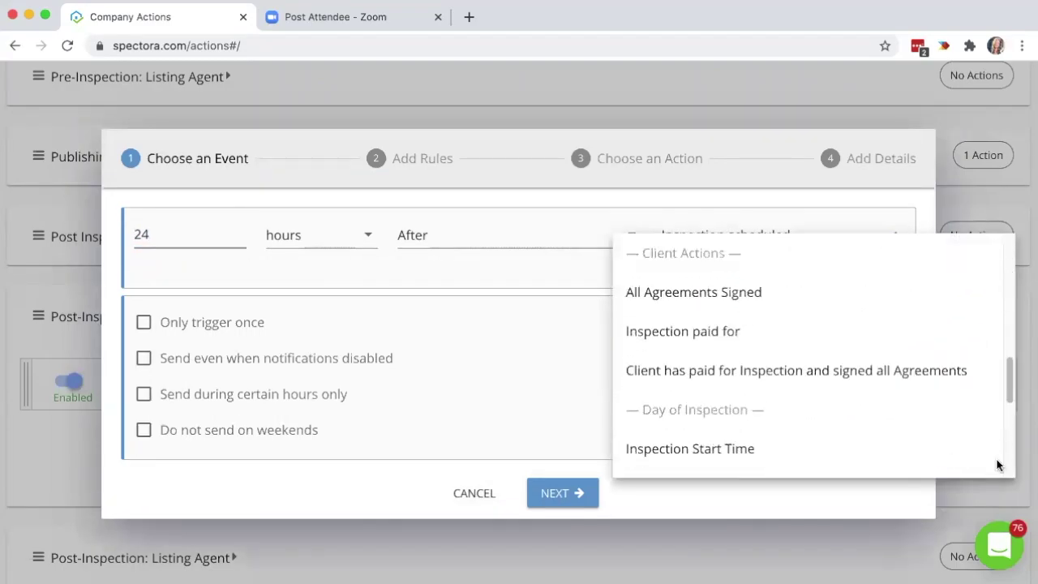
{"action": "scroll", "coordinate": [1006, 470], "scroll_direction": "down", "scroll_amount": 2}
{"action": "left_click", "coordinate": [695, 419]}
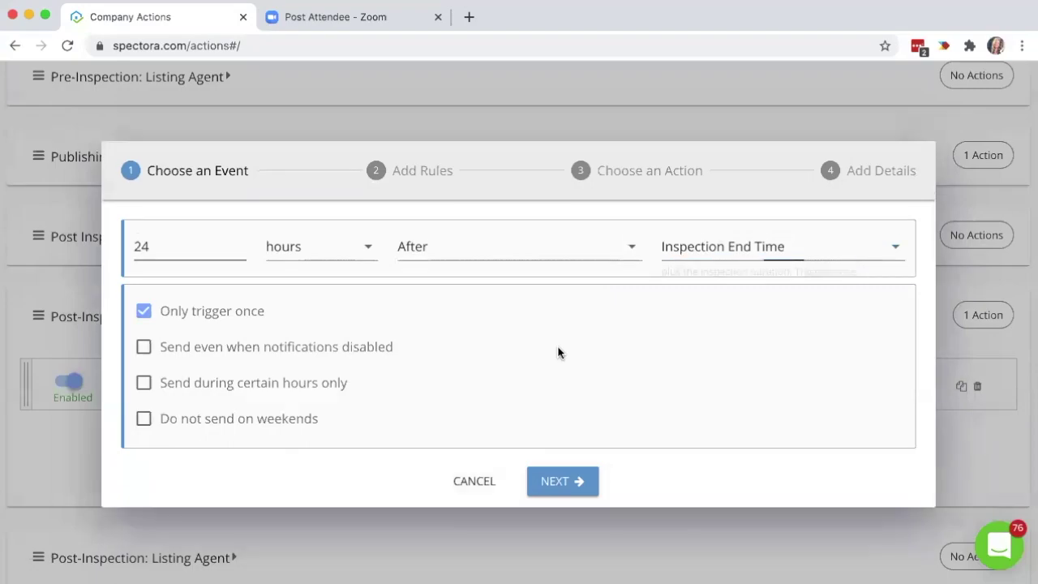
{"action": "left_click", "coordinate": [563, 484]}
{"action": "left_click", "coordinate": [541, 354]}
{"action": "left_click", "coordinate": [160, 336]}
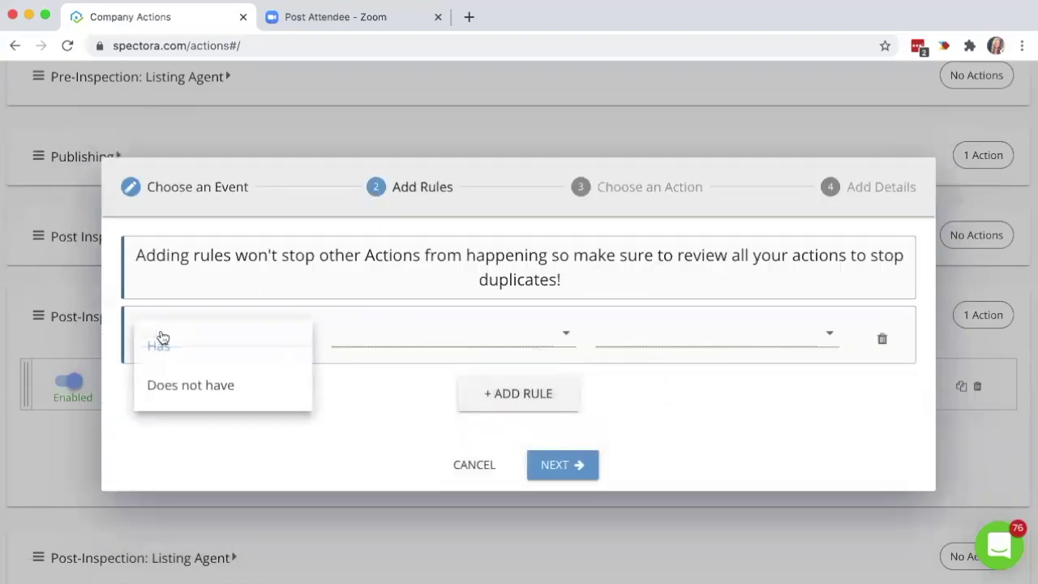
{"action": "left_click", "coordinate": [204, 387]}
{"action": "left_click", "coordinate": [378, 338]}
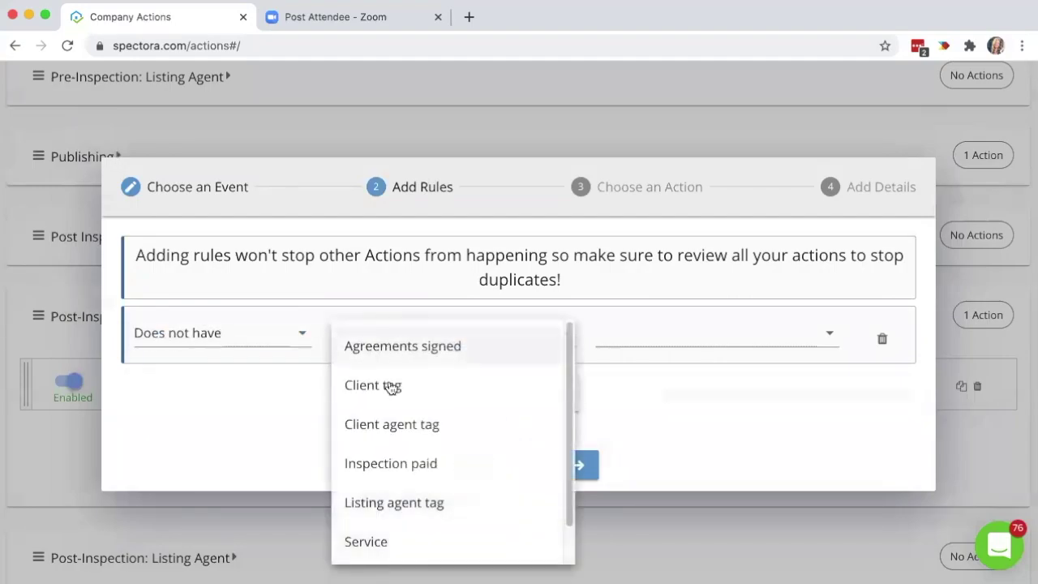
{"action": "left_click", "coordinate": [422, 426]}
{"action": "left_click", "coordinate": [679, 343]}
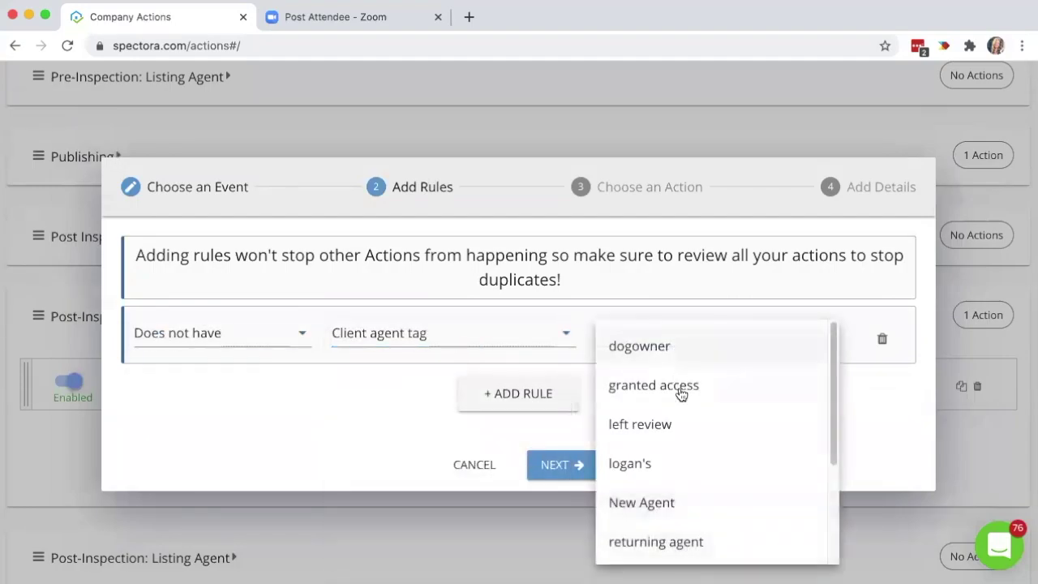
{"action": "left_click", "coordinate": [691, 427]}
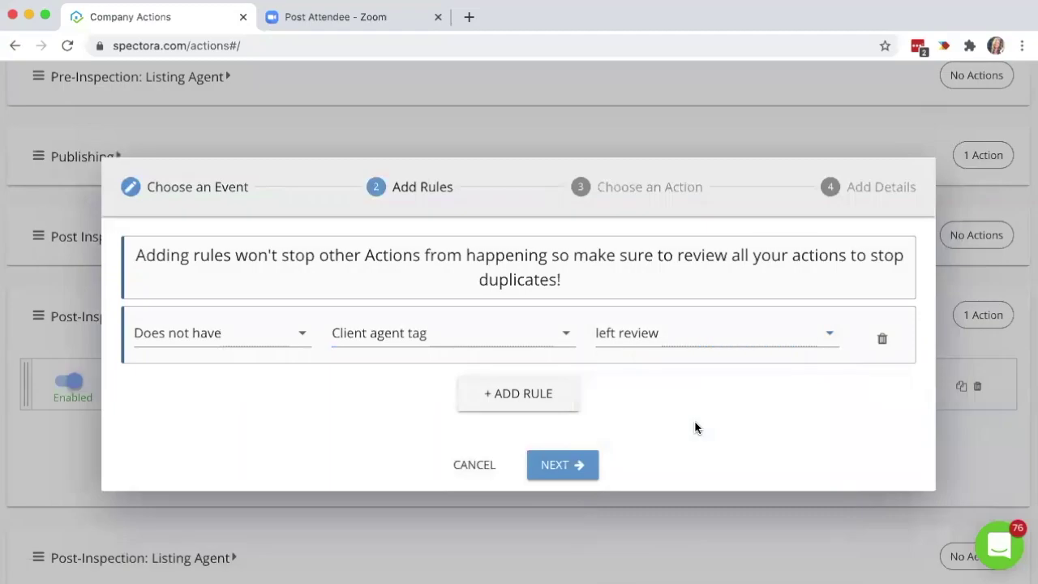
{"action": "left_click", "coordinate": [571, 469]}
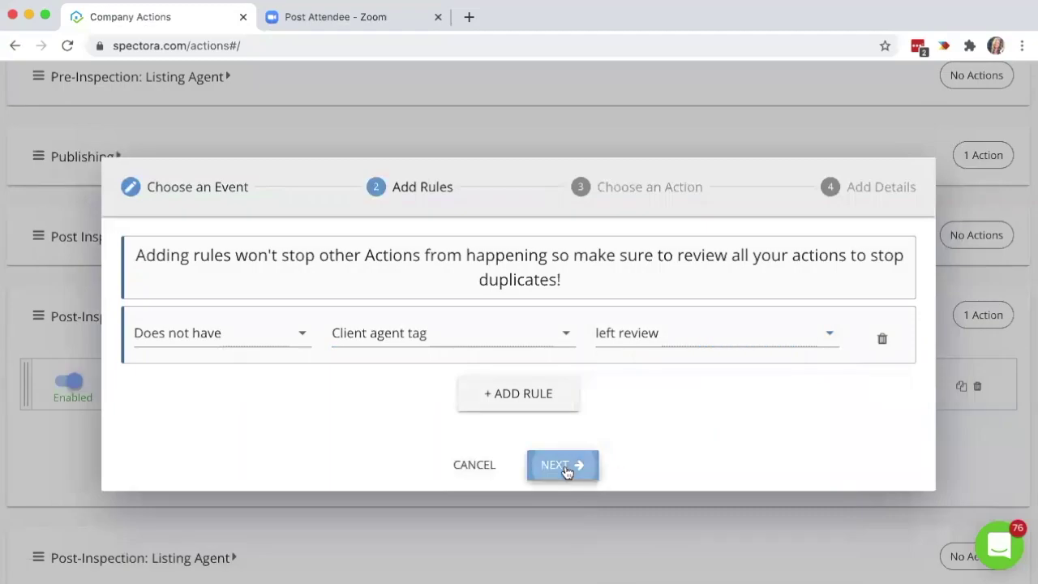
{"action": "left_click", "coordinate": [575, 428]}
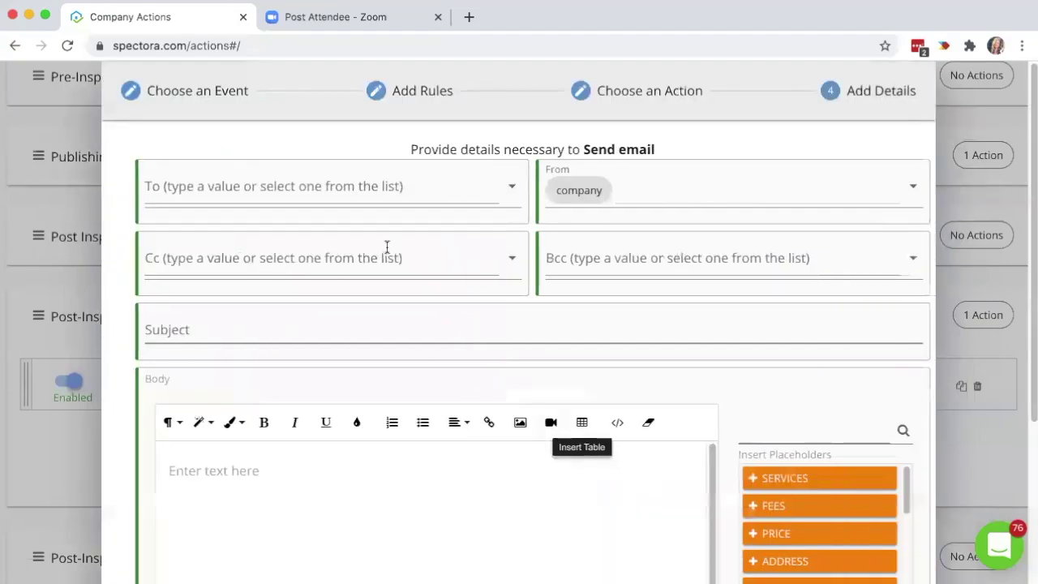
{"action": "left_click", "coordinate": [341, 187]}
{"action": "left_click", "coordinate": [333, 313]}
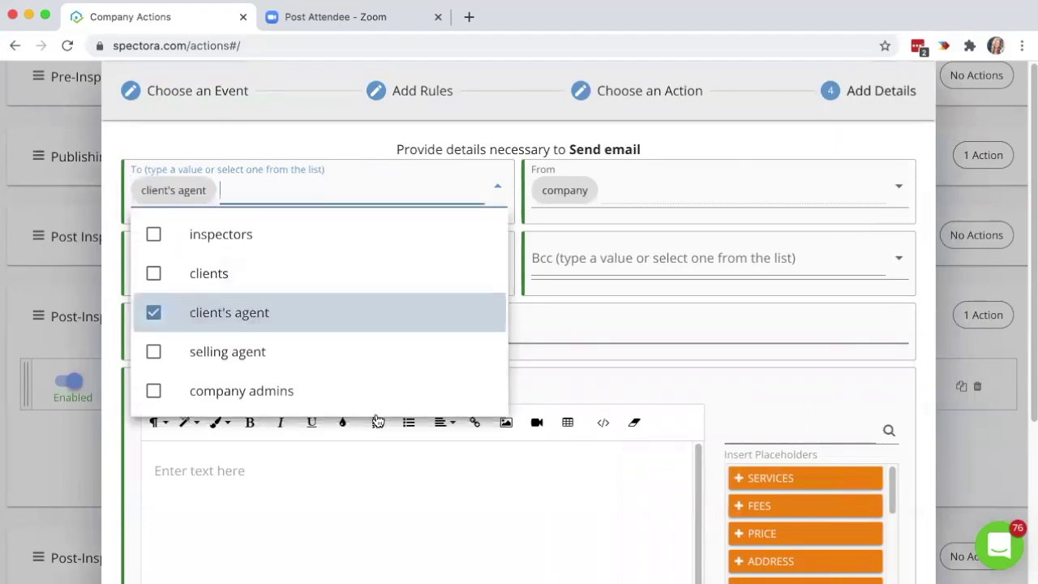
{"action": "left_click", "coordinate": [494, 495]}
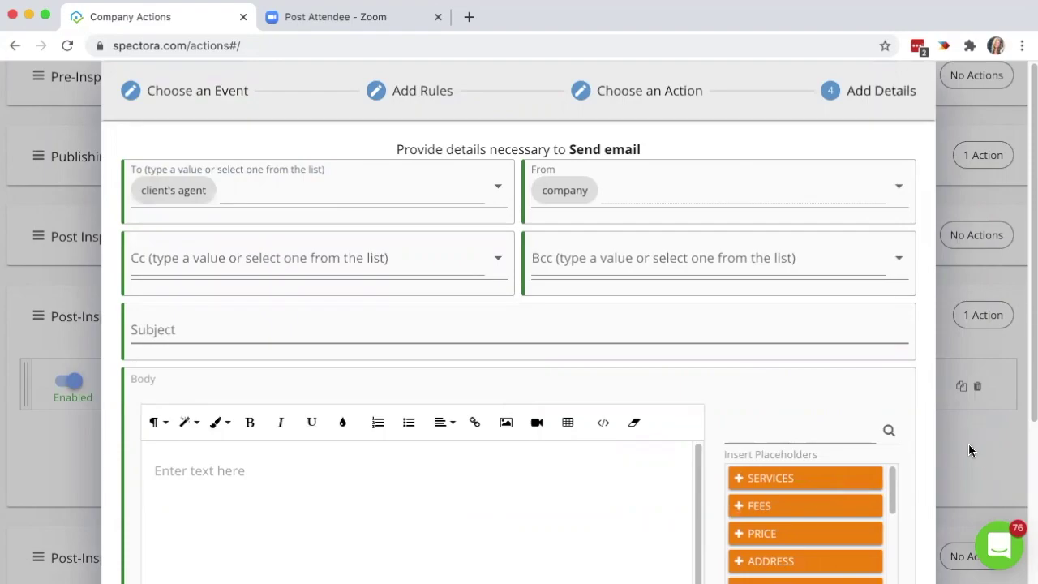
{"action": "scroll", "coordinate": [803, 487], "scroll_direction": "down", "scroll_amount": 10}
{"action": "left_click", "coordinate": [473, 551]}
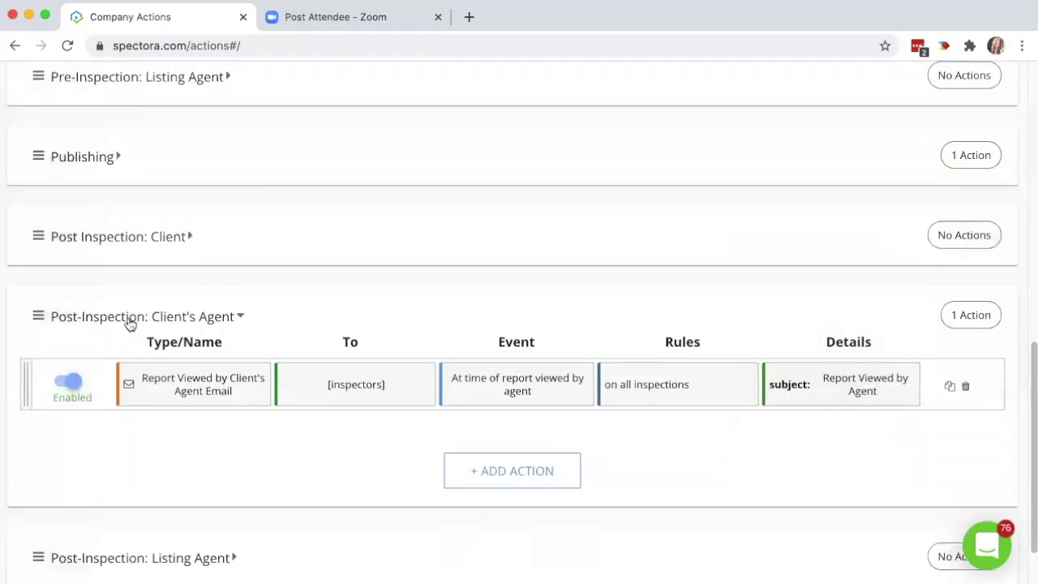
Expand then collapse Scheduling, and expand Publishing to show its Report Ready email.
{"action": "scroll", "coordinate": [362, 429], "scroll_direction": "up", "scroll_amount": 9}
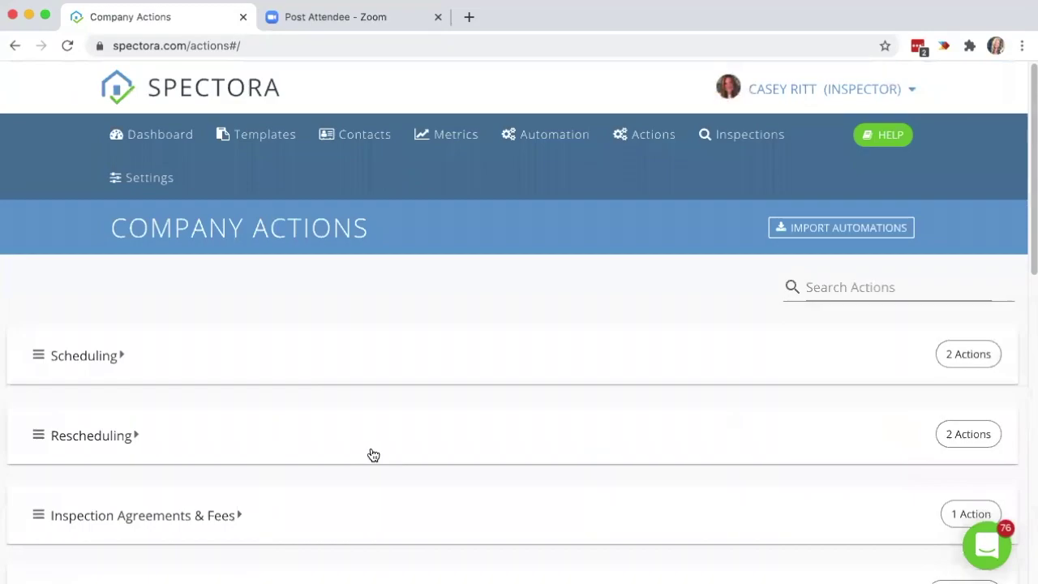
{"action": "left_click", "coordinate": [437, 351]}
{"action": "scroll", "coordinate": [437, 350], "scroll_direction": "down", "scroll_amount": 1}
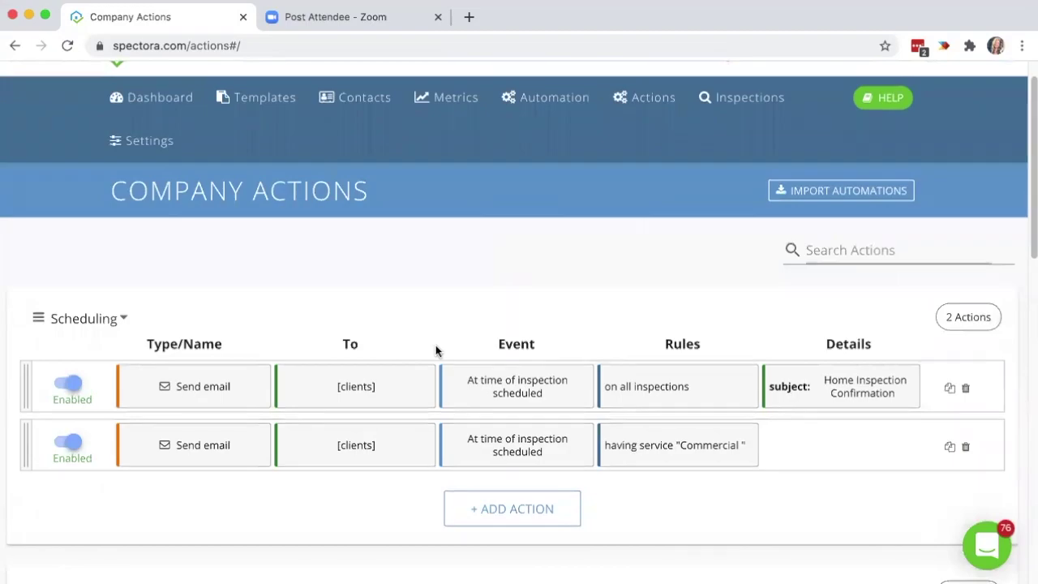
{"action": "left_click", "coordinate": [472, 312]}
{"action": "scroll", "coordinate": [469, 308], "scroll_direction": "down", "scroll_amount": 6}
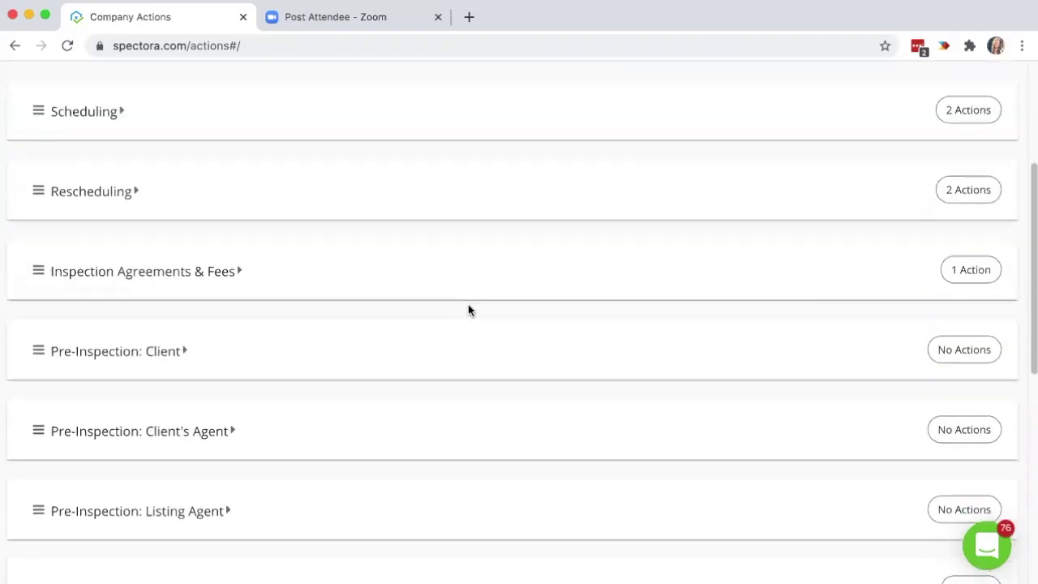
{"action": "left_click", "coordinate": [411, 362]}
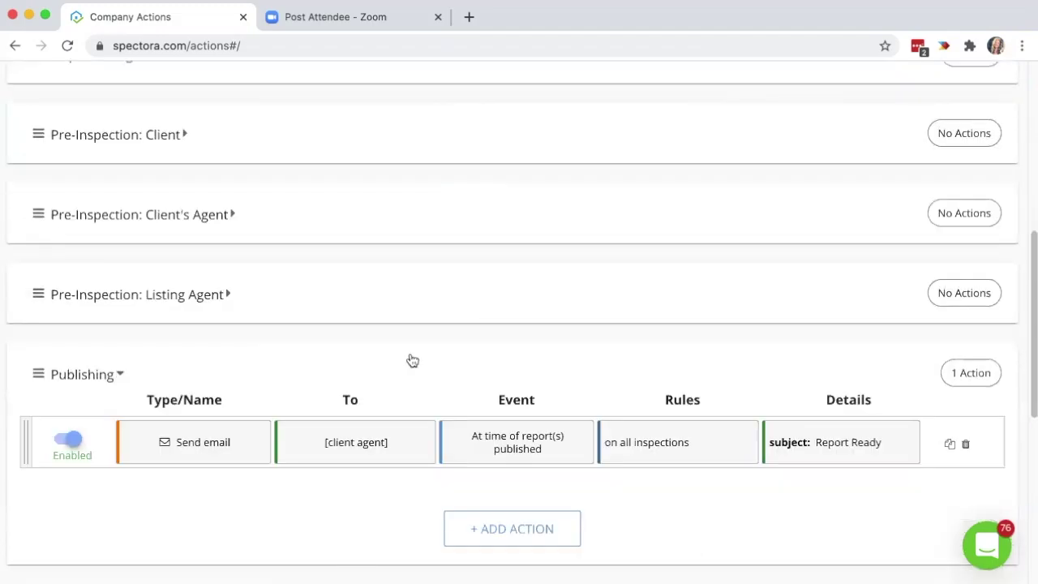
{"action": "scroll", "coordinate": [410, 360], "scroll_direction": "down", "scroll_amount": 3}
Start a new Publishing action triggered by Report(s) Published.
{"action": "left_click", "coordinate": [523, 437]}
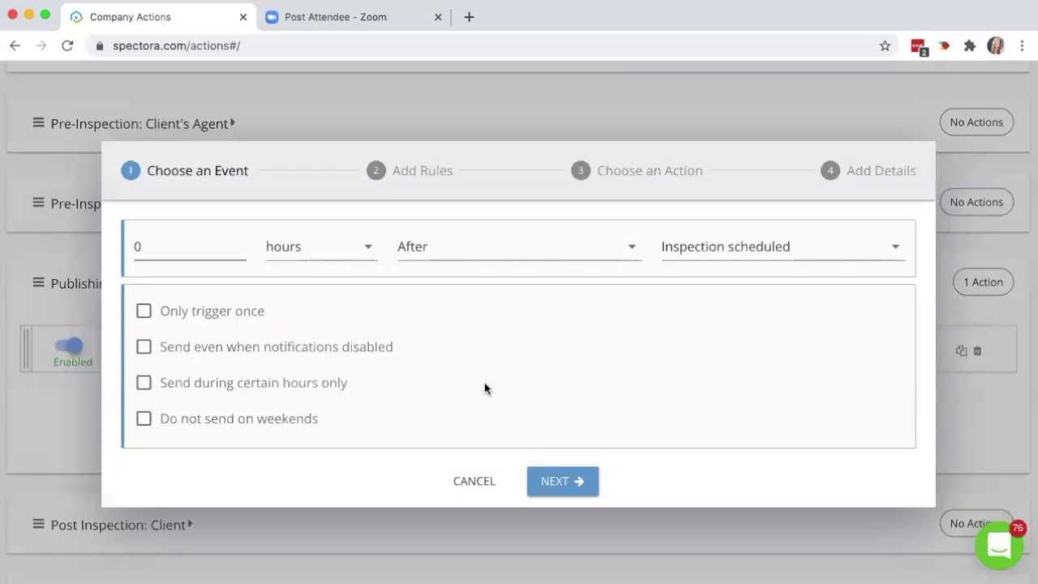
{"action": "left_click", "coordinate": [805, 241]}
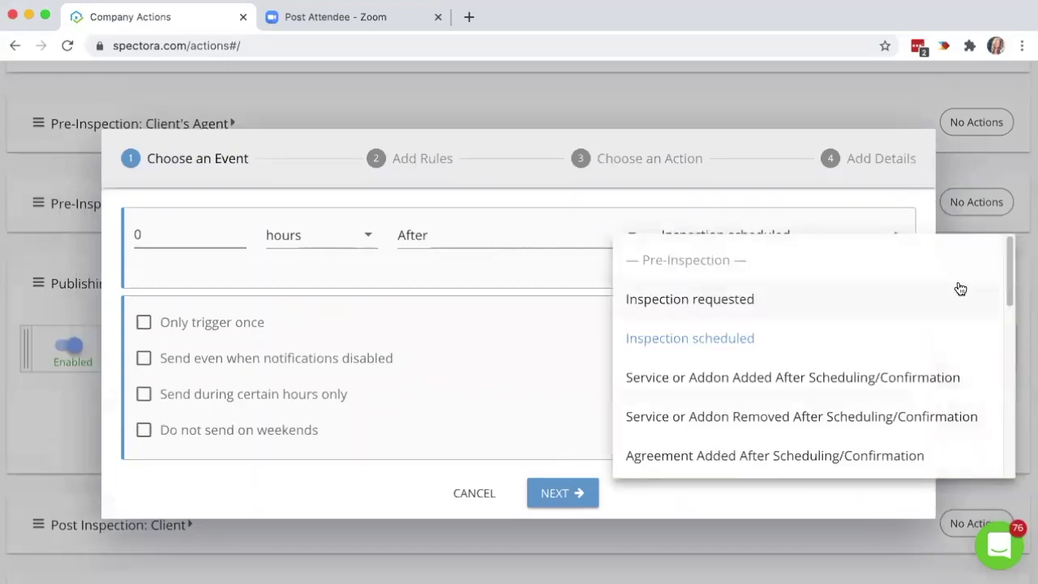
{"action": "scroll", "coordinate": [1005, 340], "scroll_direction": "down", "scroll_amount": 5}
{"action": "scroll", "coordinate": [974, 409], "scroll_direction": "down", "scroll_amount": 4}
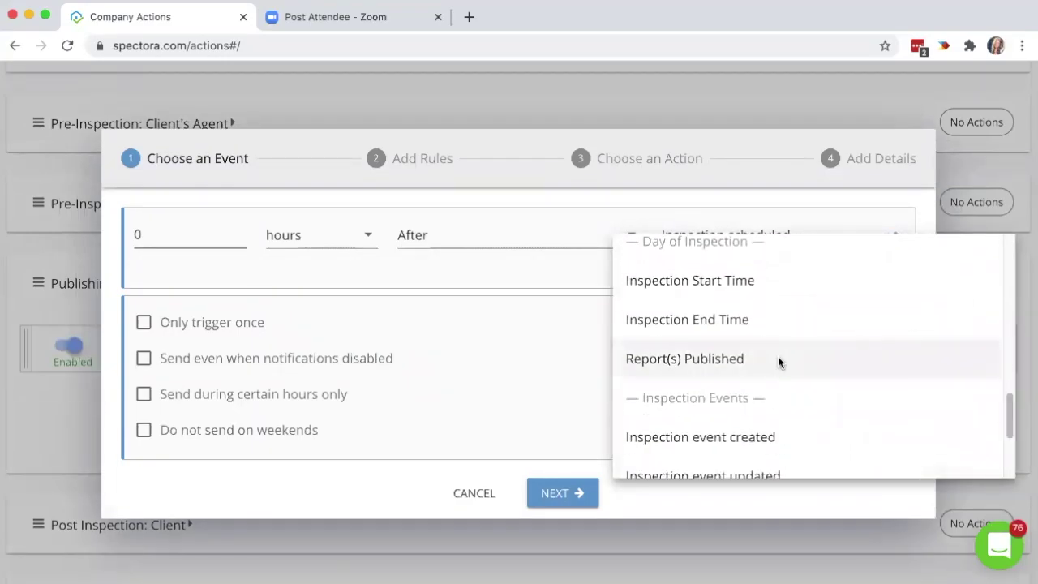
{"action": "left_click", "coordinate": [780, 360]}
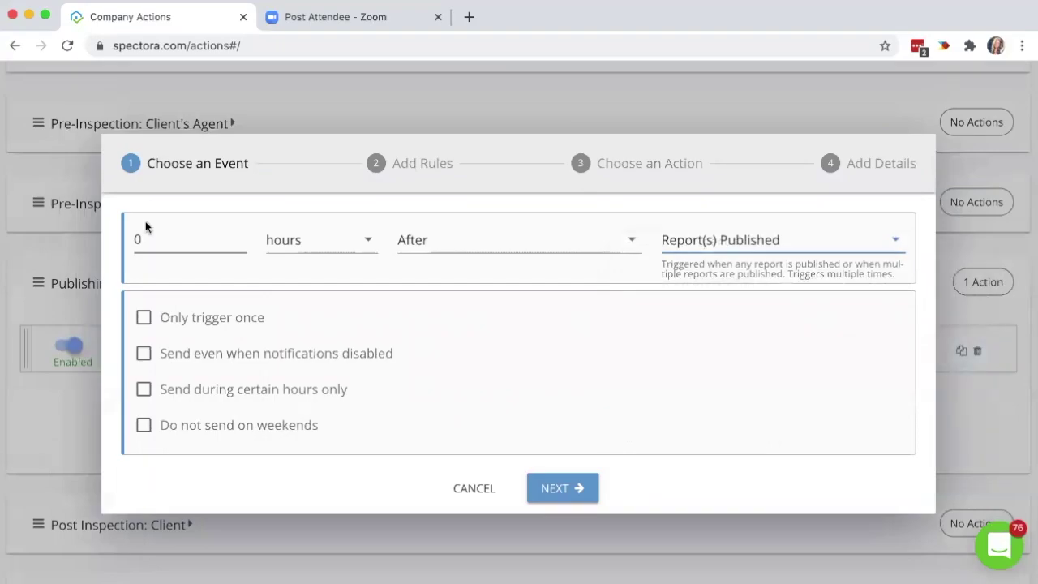
{"action": "left_click", "coordinate": [550, 488]}
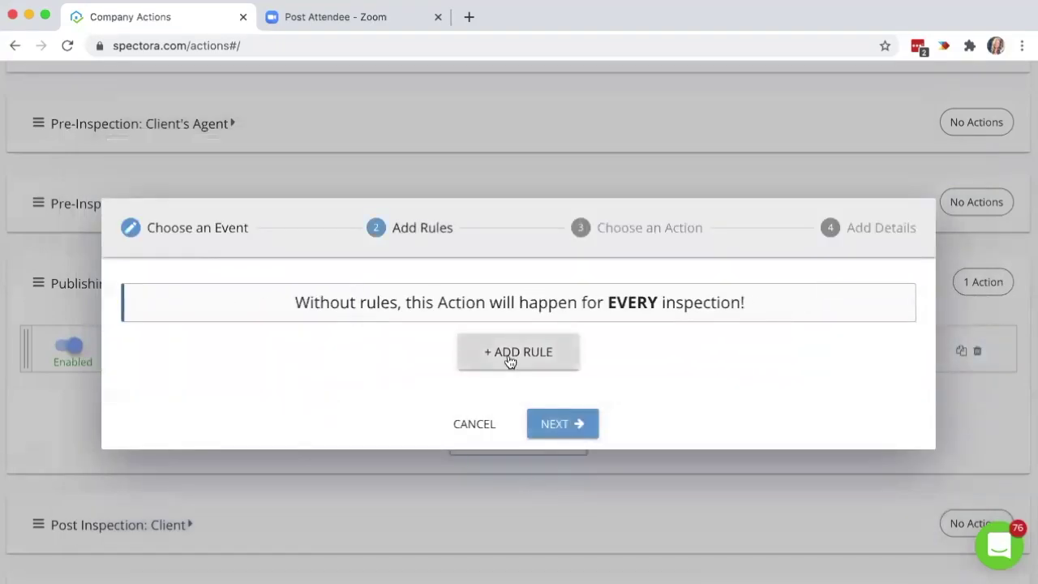
Add a rule: Does not have Client tag 'will attend'.
{"action": "left_click", "coordinate": [509, 360]}
{"action": "left_click", "coordinate": [202, 333]}
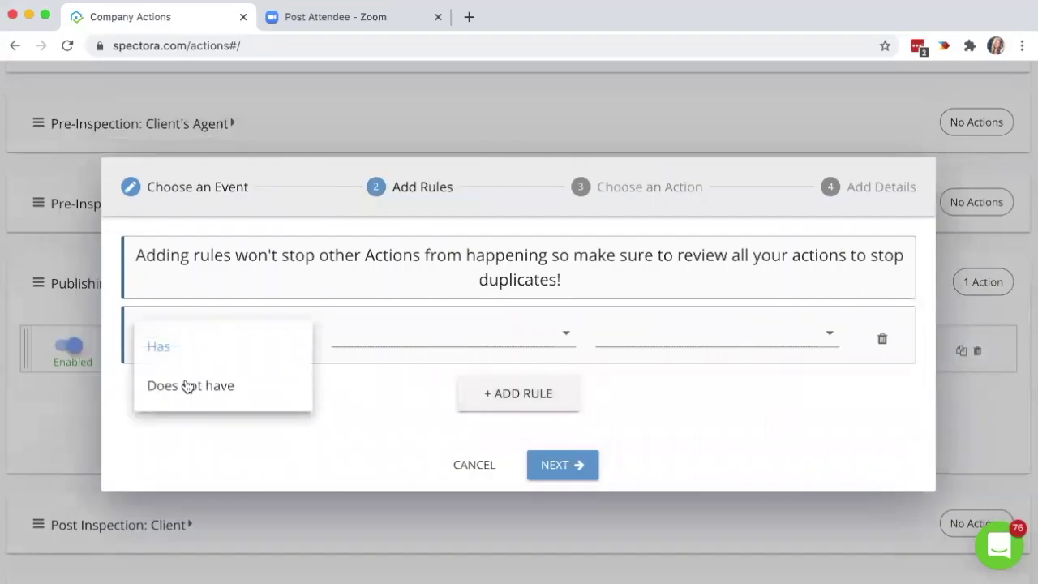
{"action": "left_click", "coordinate": [186, 385]}
{"action": "left_click", "coordinate": [367, 333]}
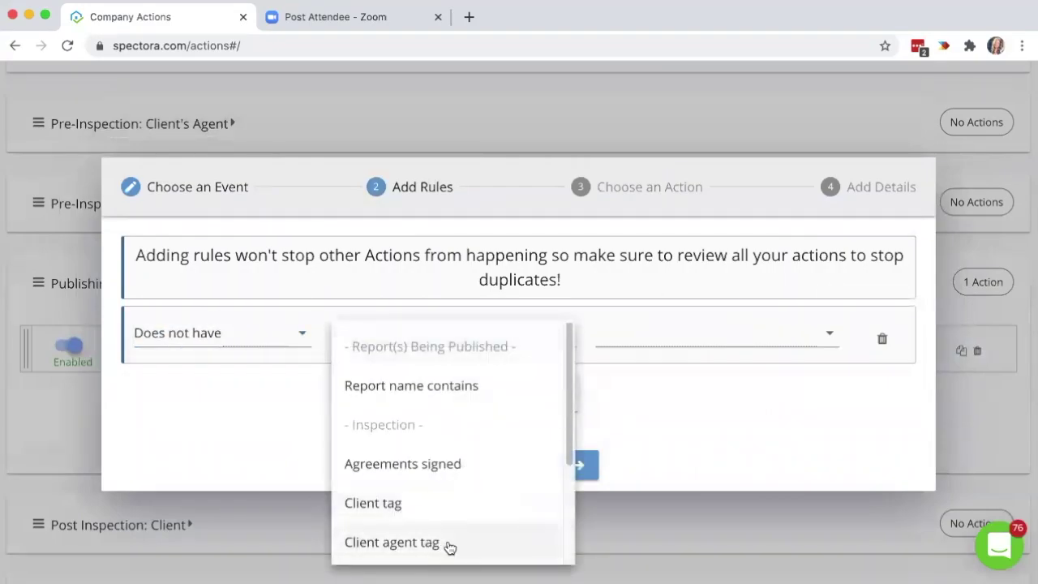
{"action": "left_click", "coordinate": [438, 503]}
{"action": "left_click", "coordinate": [679, 329]}
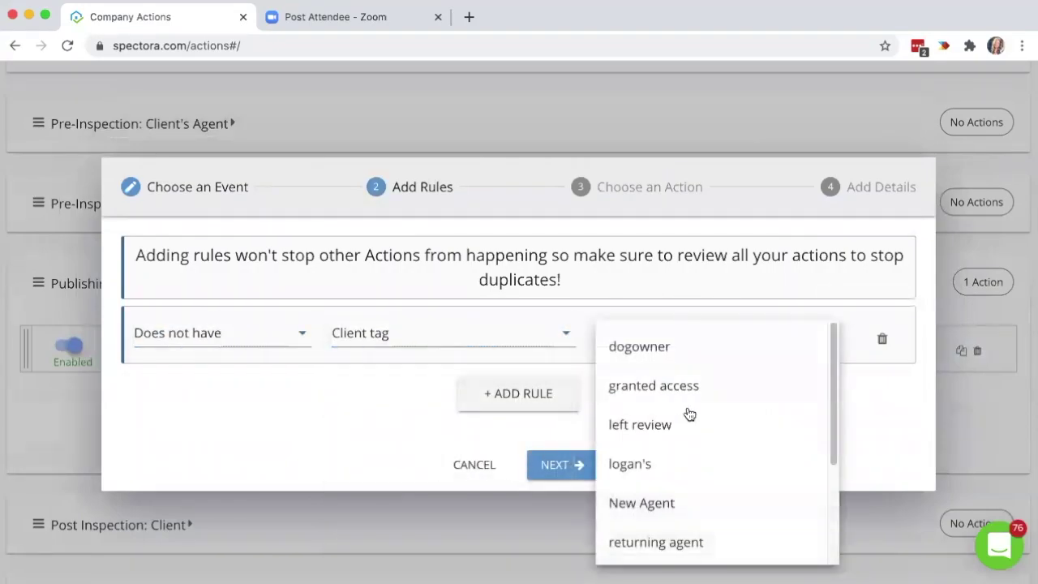
{"action": "scroll", "coordinate": [696, 519], "scroll_direction": "down", "scroll_amount": 4}
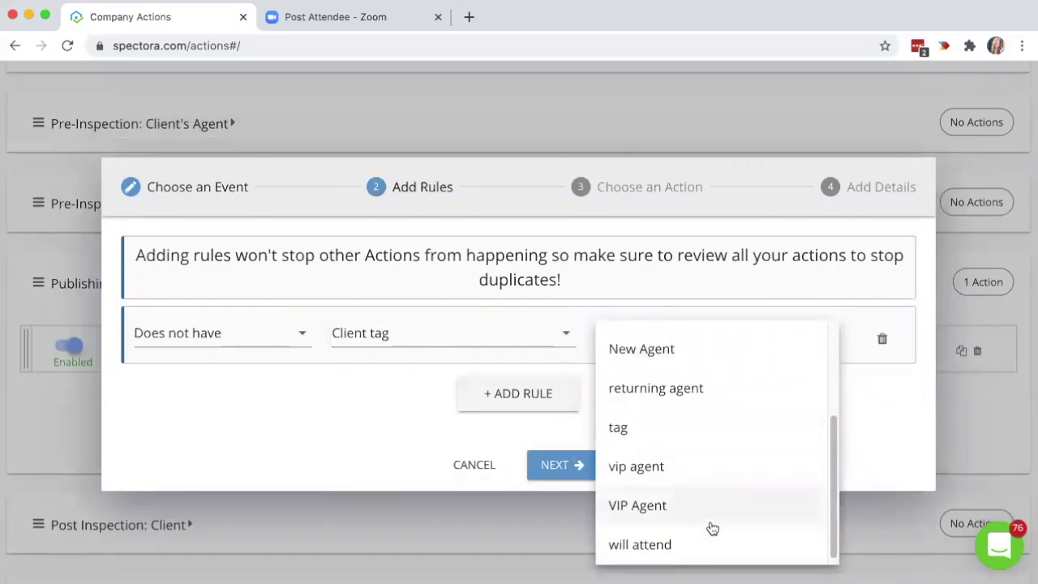
{"action": "left_click", "coordinate": [703, 546]}
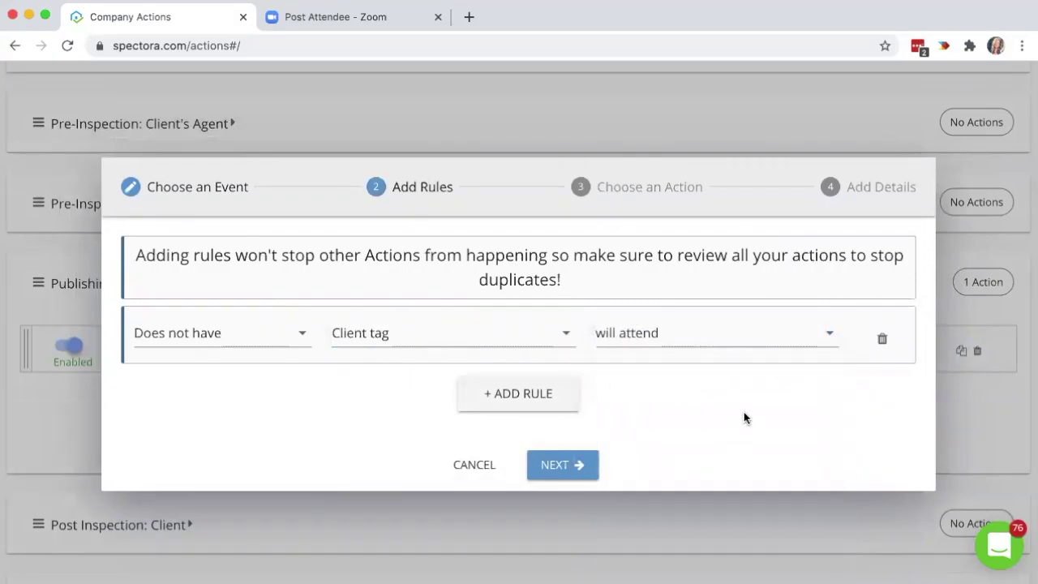
{"action": "left_click", "coordinate": [565, 462]}
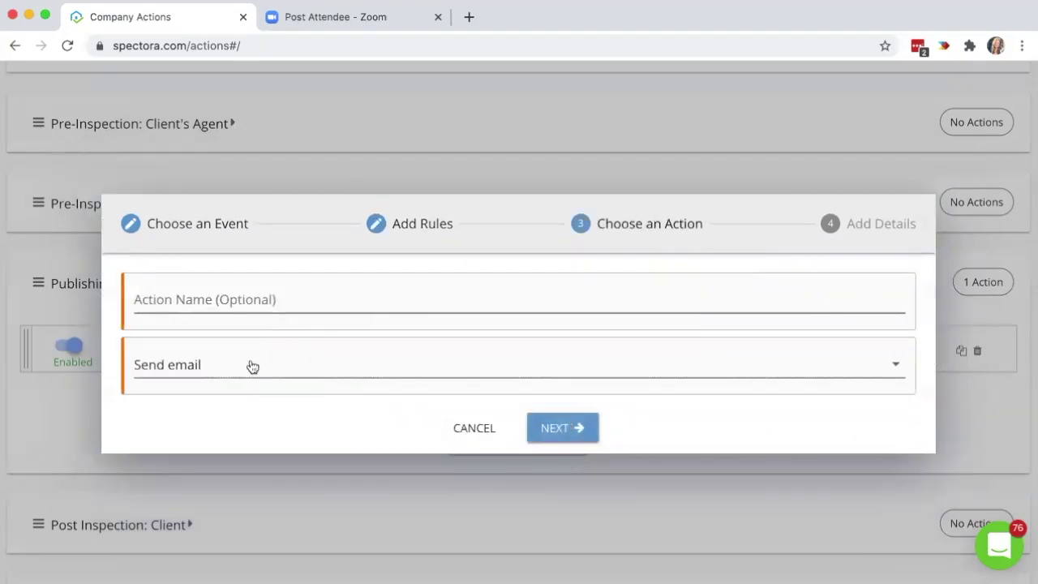
Address the draft email to clients, look over the body, then cancel it.
{"action": "left_click", "coordinate": [591, 434]}
{"action": "left_click", "coordinate": [309, 187]}
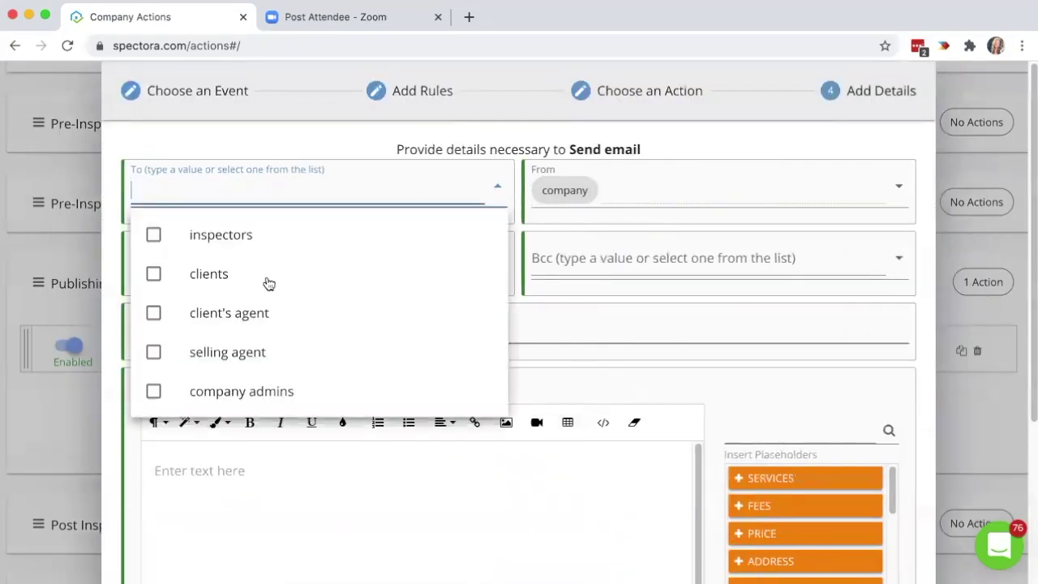
{"action": "left_click", "coordinate": [267, 280]}
{"action": "left_click", "coordinate": [630, 390]}
{"action": "left_click", "coordinate": [478, 542]}
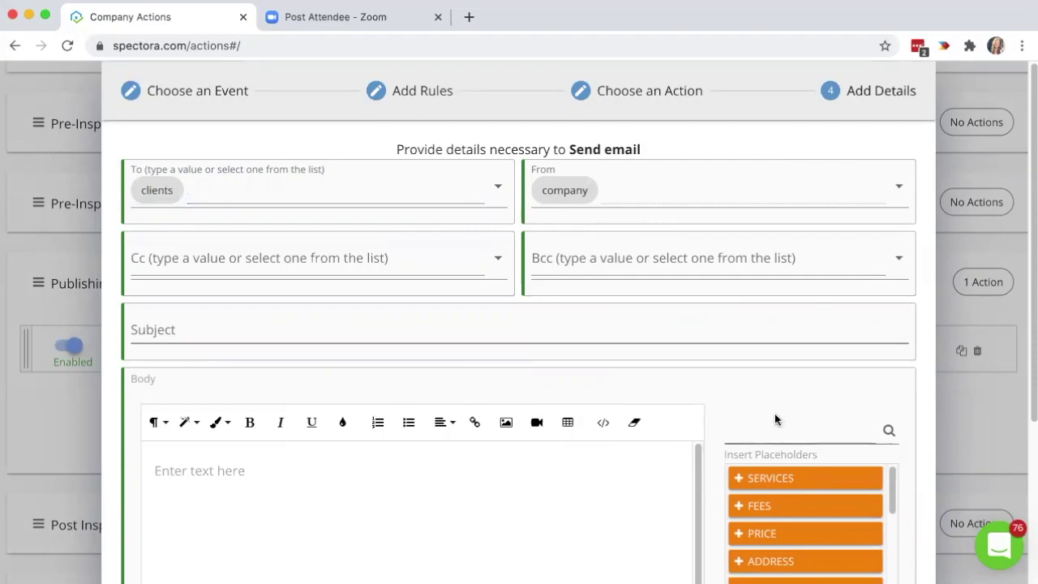
{"action": "scroll", "coordinate": [717, 375], "scroll_direction": "down", "scroll_amount": 3}
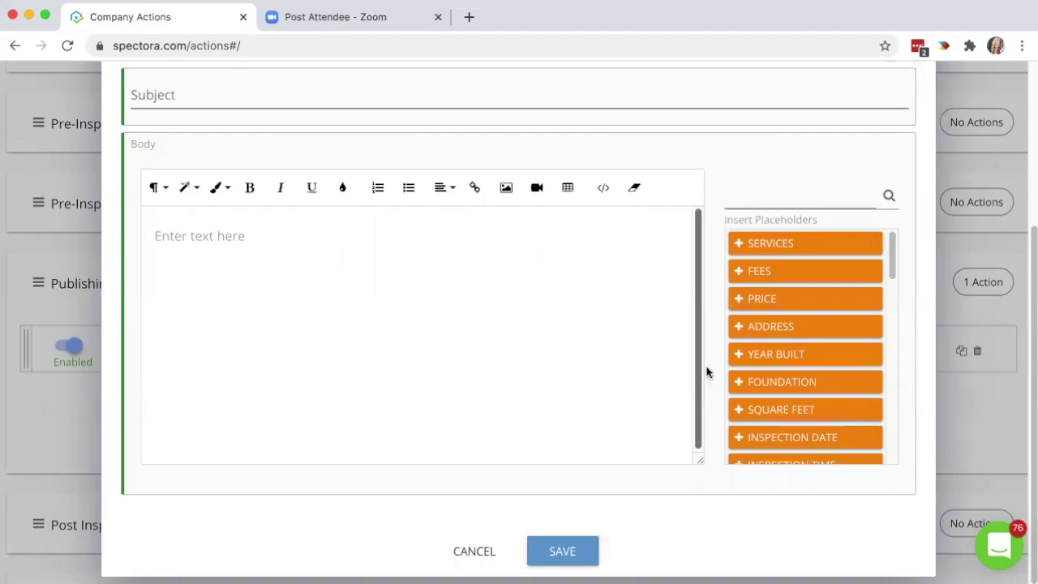
{"action": "left_click", "coordinate": [447, 551]}
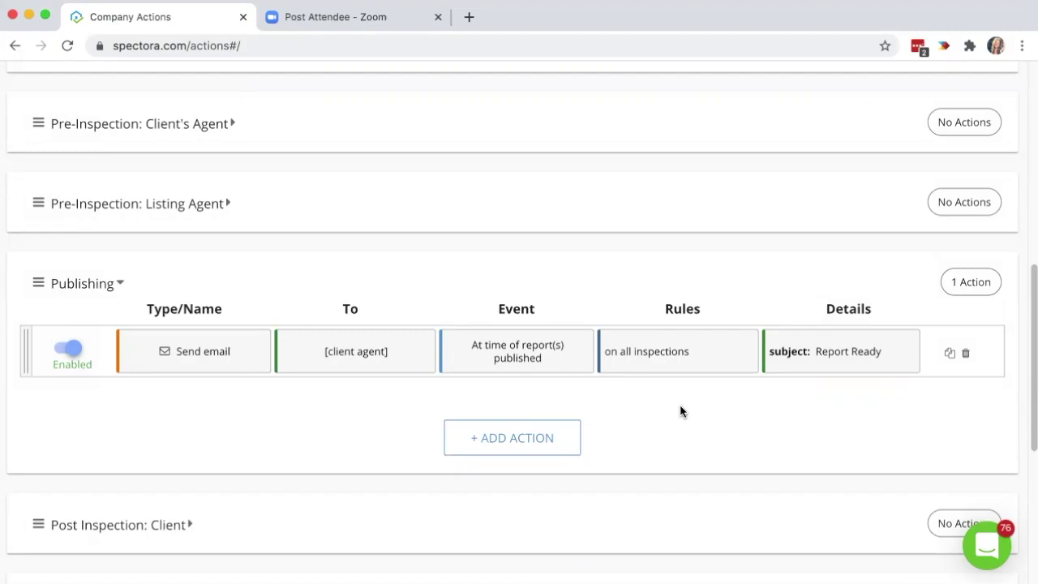
Collapse Publishing and Post-Inspection groups, and start a Scheduling action on Inspection scheduled.
{"action": "left_click", "coordinate": [523, 270]}
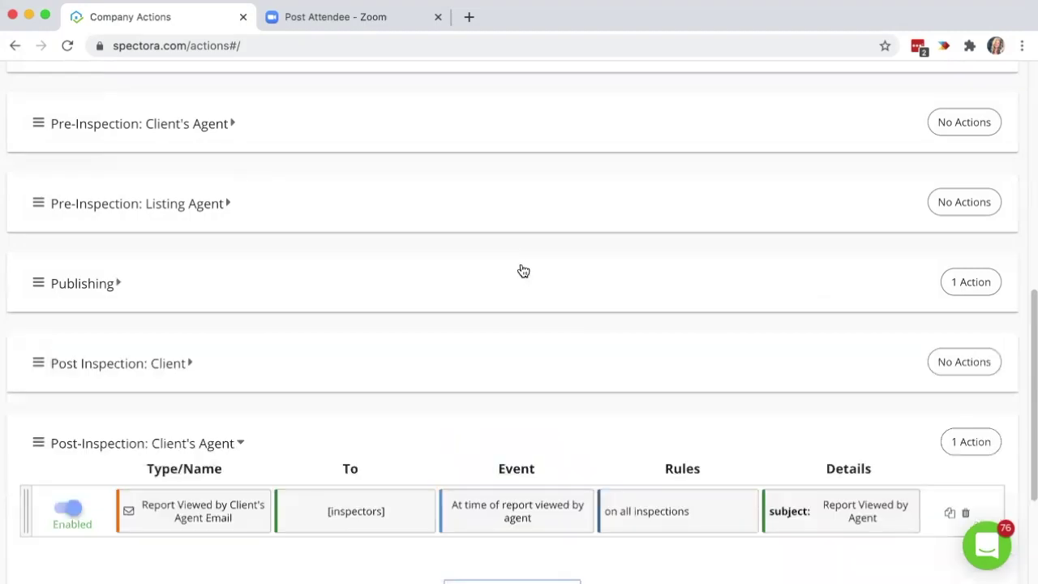
{"action": "left_click", "coordinate": [517, 428]}
{"action": "scroll", "coordinate": [515, 427], "scroll_direction": "up", "scroll_amount": 10}
{"action": "scroll", "coordinate": [515, 429], "scroll_direction": "down", "scroll_amount": 2}
{"action": "left_click", "coordinate": [593, 282]}
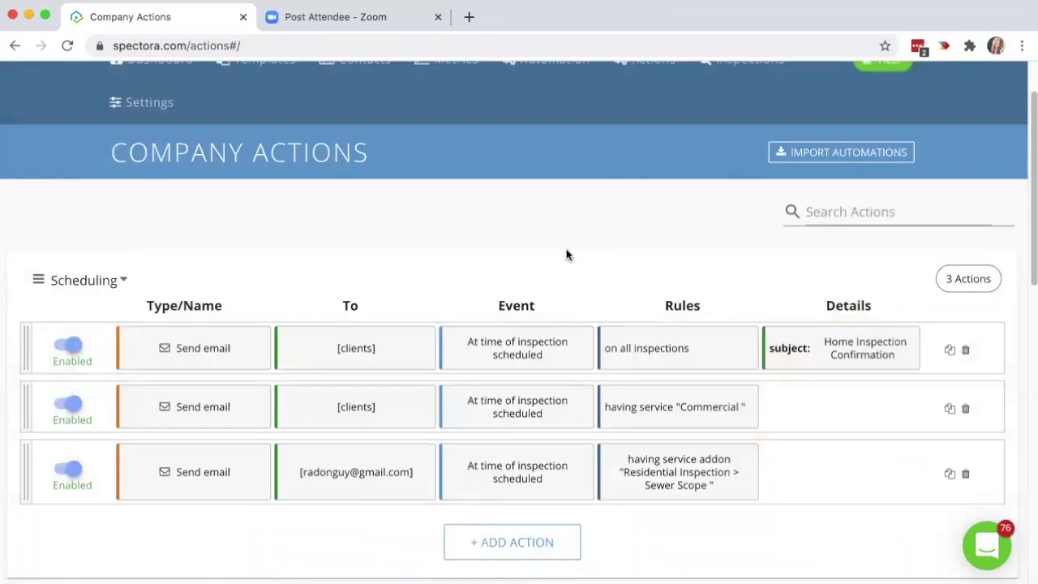
{"action": "left_click", "coordinate": [520, 470]}
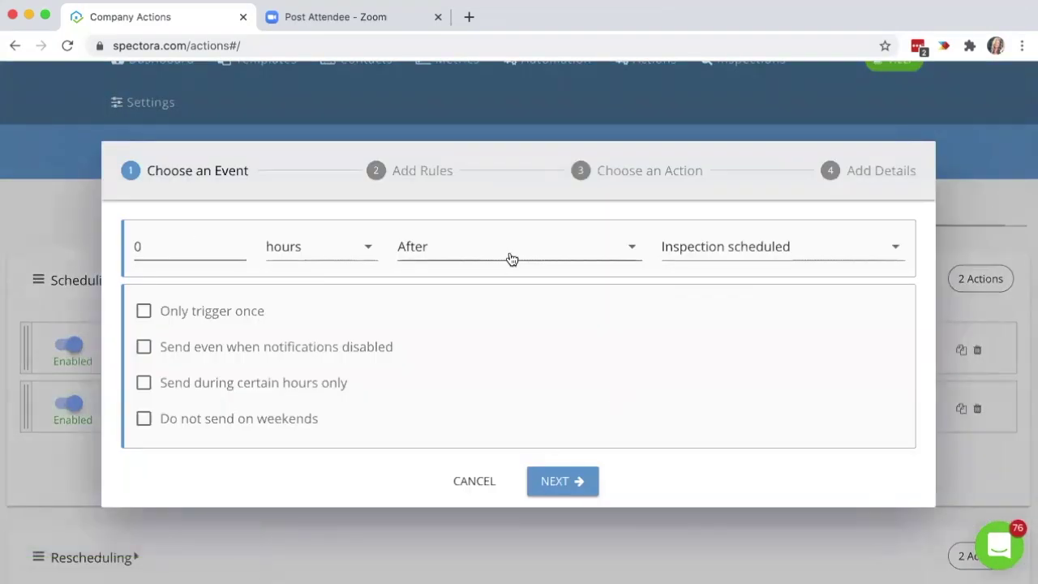
{"action": "left_click", "coordinate": [558, 478]}
Add a rule: Has Service addon Residential Inspection > Sewer Scope.
{"action": "left_click", "coordinate": [514, 354]}
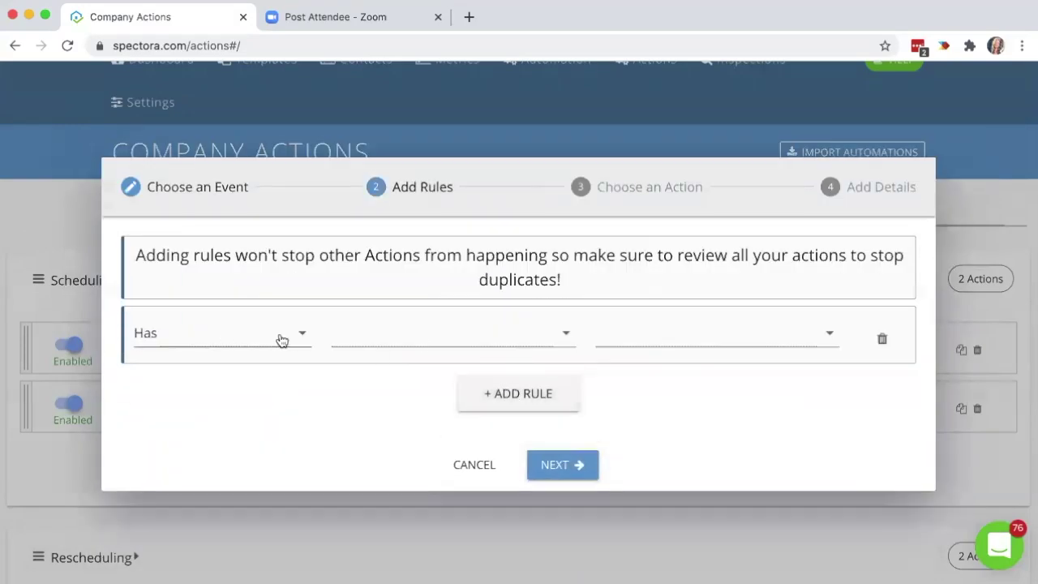
{"action": "left_click", "coordinate": [414, 341]}
{"action": "scroll", "coordinate": [427, 542], "scroll_direction": "down", "scroll_amount": 1}
{"action": "left_click", "coordinate": [427, 540]}
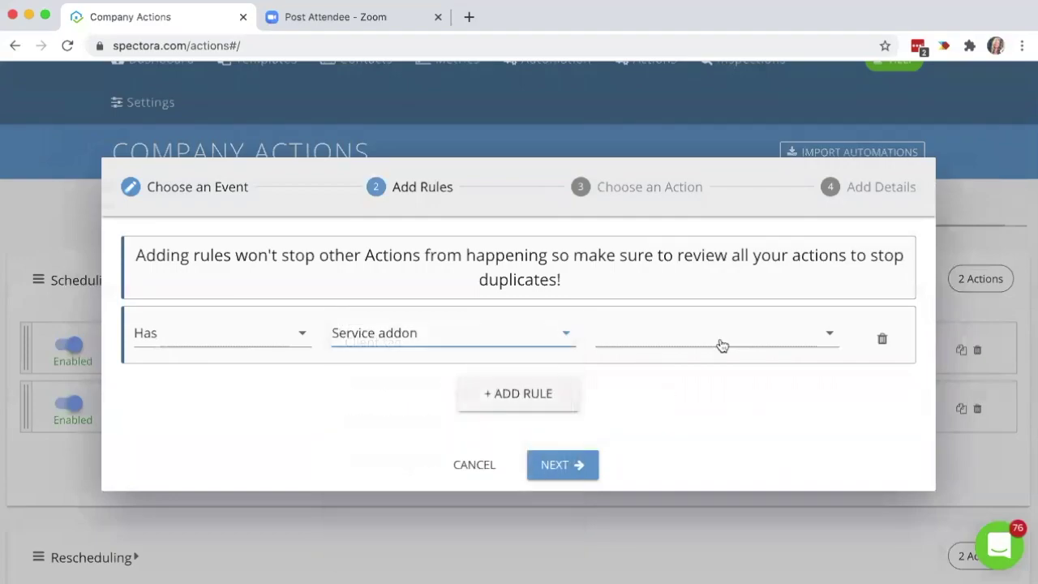
{"action": "left_click", "coordinate": [717, 338]}
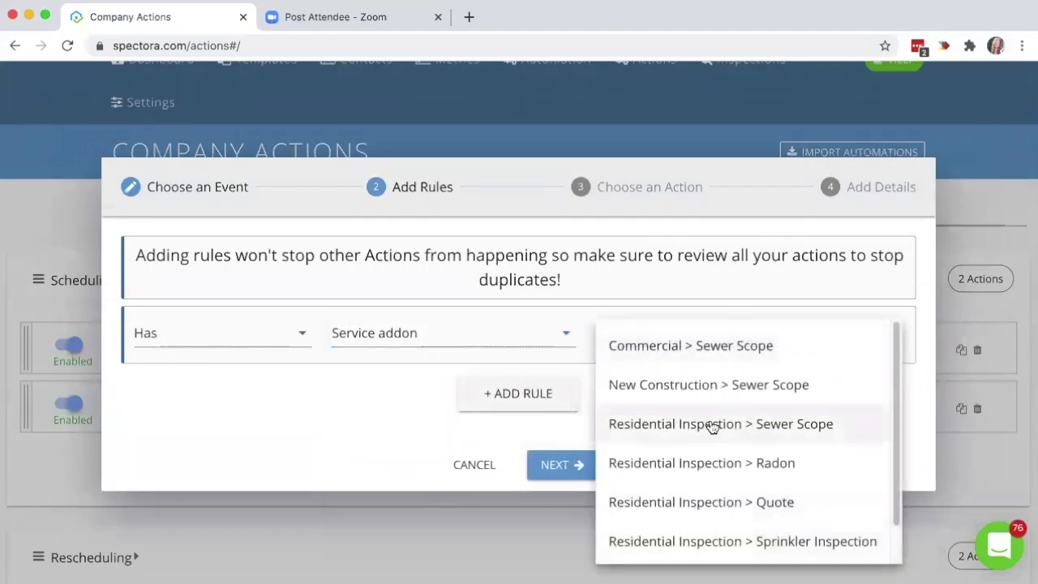
{"action": "left_click", "coordinate": [711, 427]}
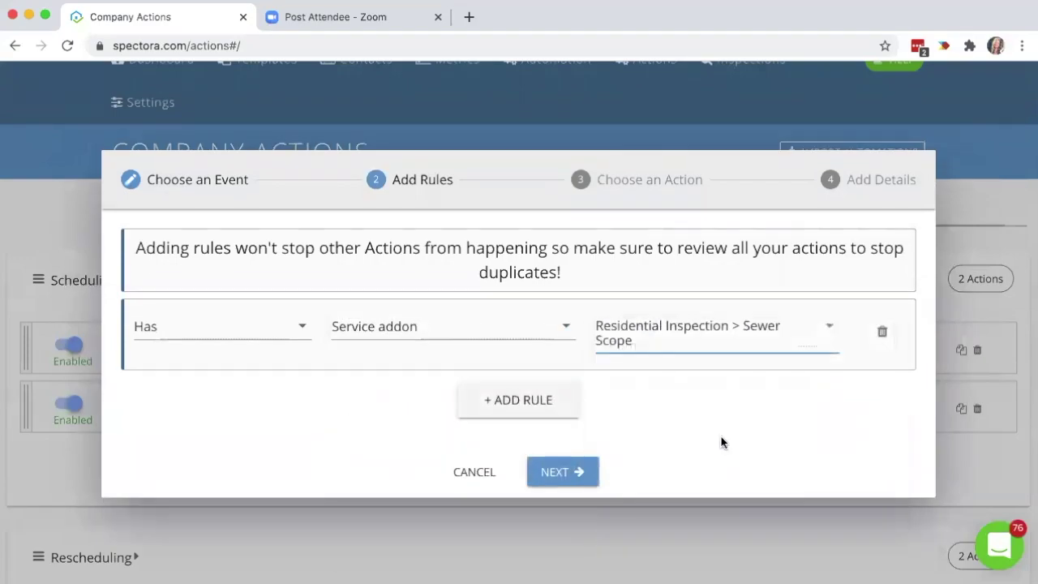
{"action": "left_click", "coordinate": [589, 475]}
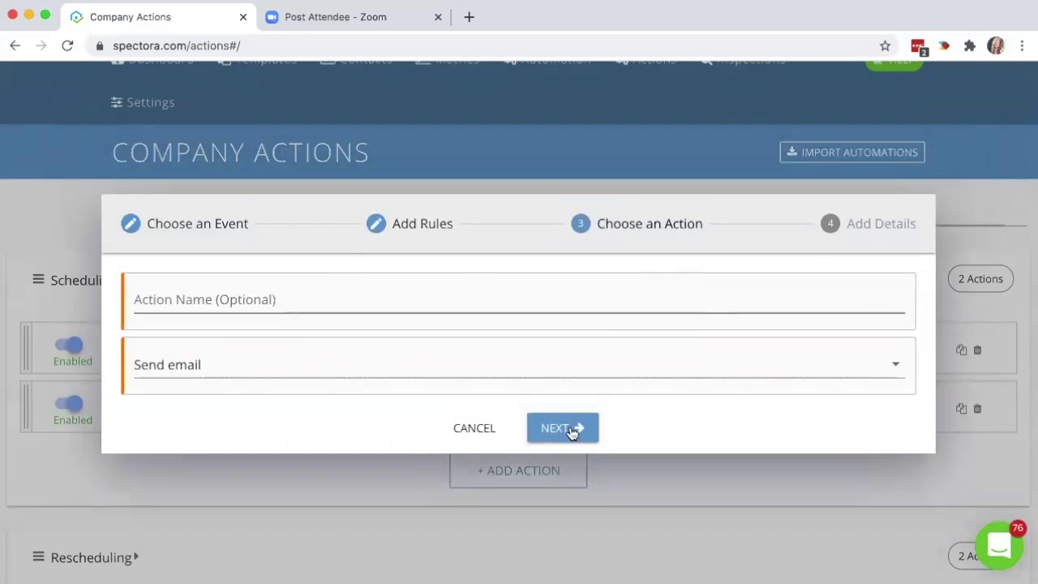
Email the sewer contractor's address with the ADDRESS placeholder in the body, and save.
{"action": "left_click", "coordinate": [568, 428]}
{"action": "left_click", "coordinate": [419, 193]}
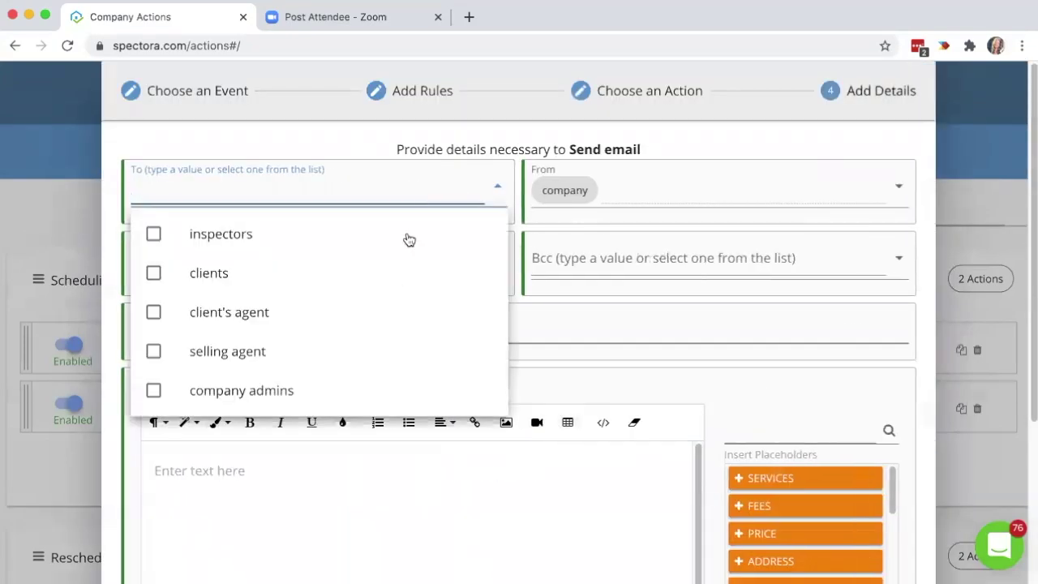
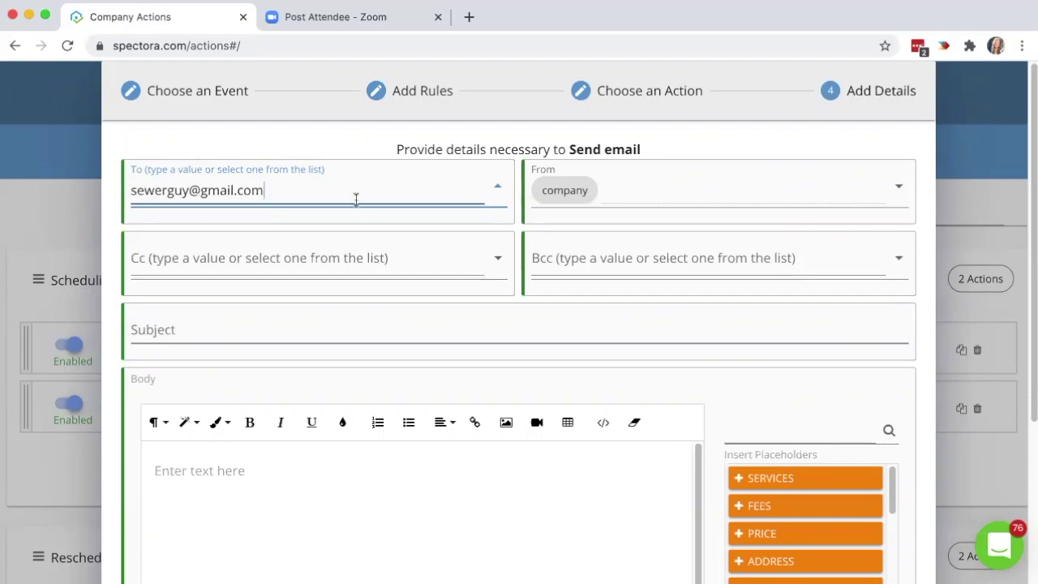
{"action": "left_click", "coordinate": [723, 398]}
{"action": "scroll", "coordinate": [723, 399], "scroll_direction": "down", "scroll_amount": 1}
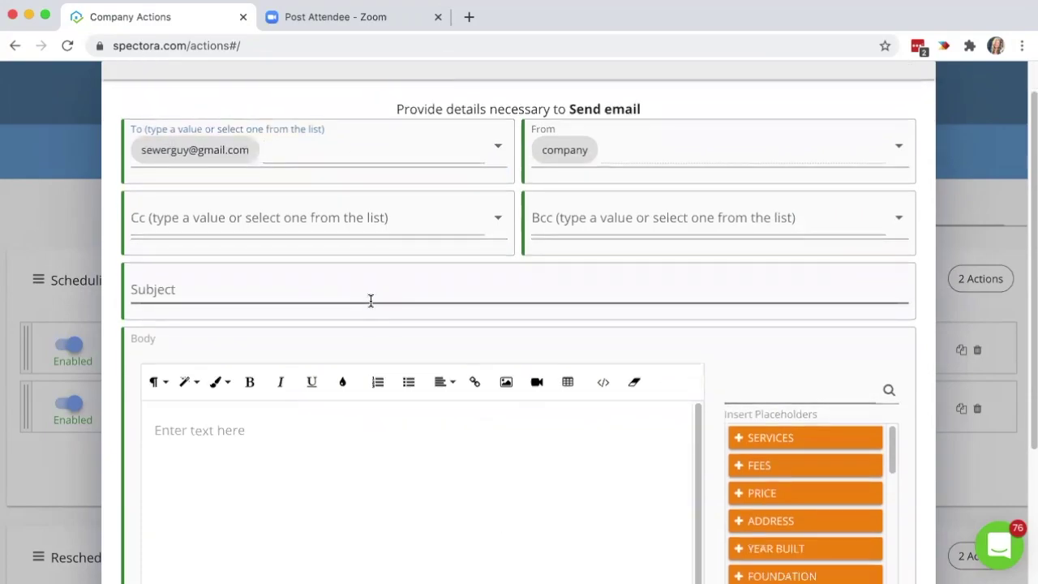
{"action": "left_click", "coordinate": [502, 482]}
{"action": "left_click", "coordinate": [781, 524]}
{"action": "scroll", "coordinate": [811, 455], "scroll_direction": "down", "scroll_amount": 5}
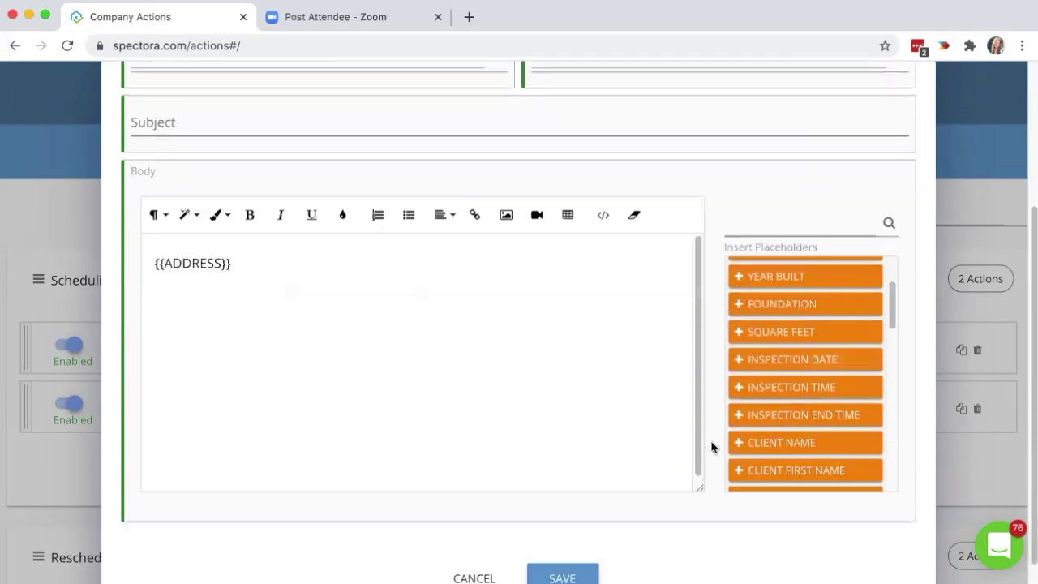
{"action": "scroll", "coordinate": [711, 447], "scroll_direction": "down", "scroll_amount": 1}
{"action": "left_click", "coordinate": [583, 551]}
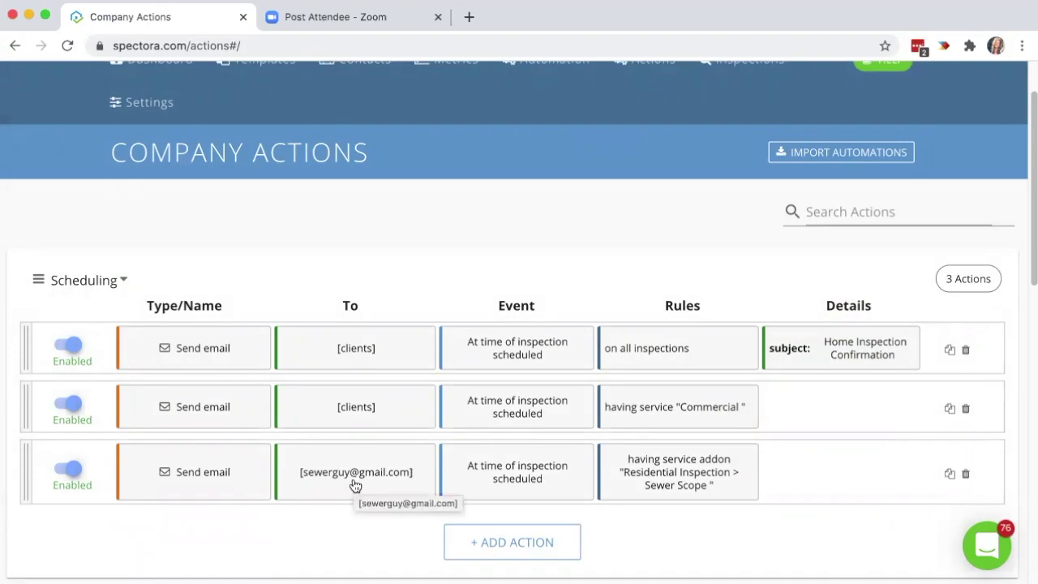
{"action": "scroll", "coordinate": [354, 484], "scroll_direction": "down", "scroll_amount": 2}
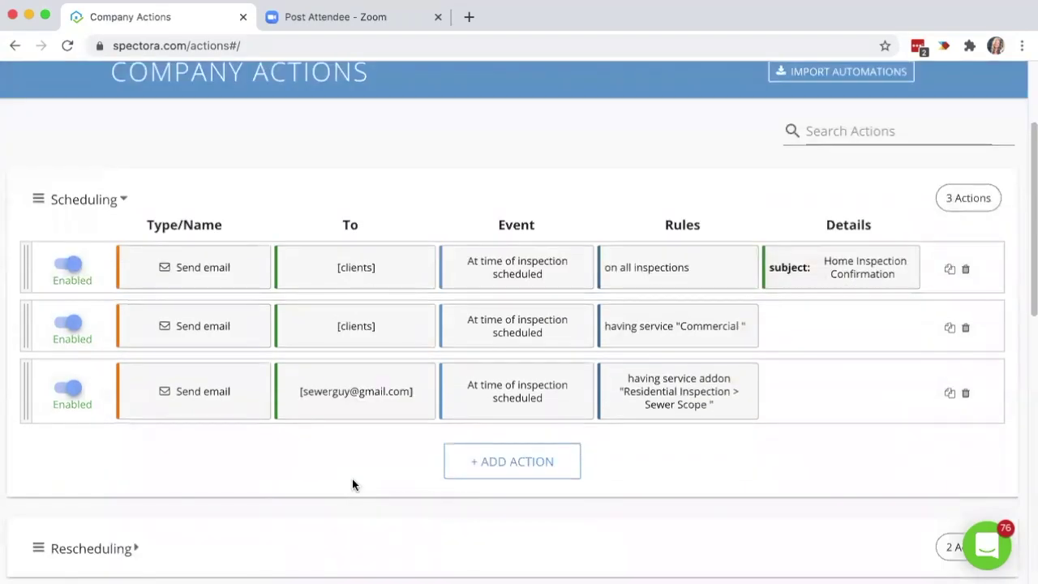